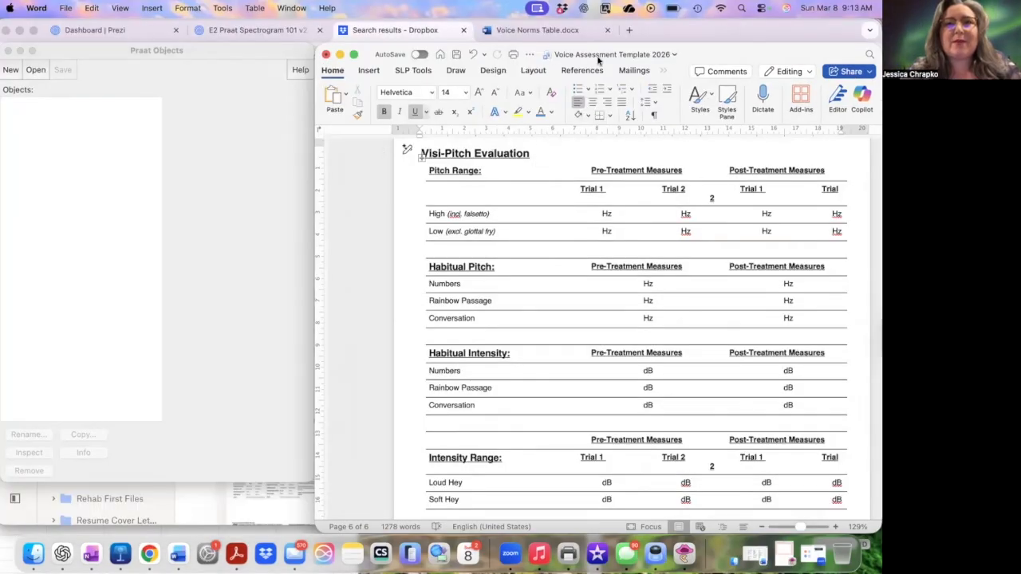
- Switch to Praat and open a sound recorder for a new mono recording
left_click(255, 112)
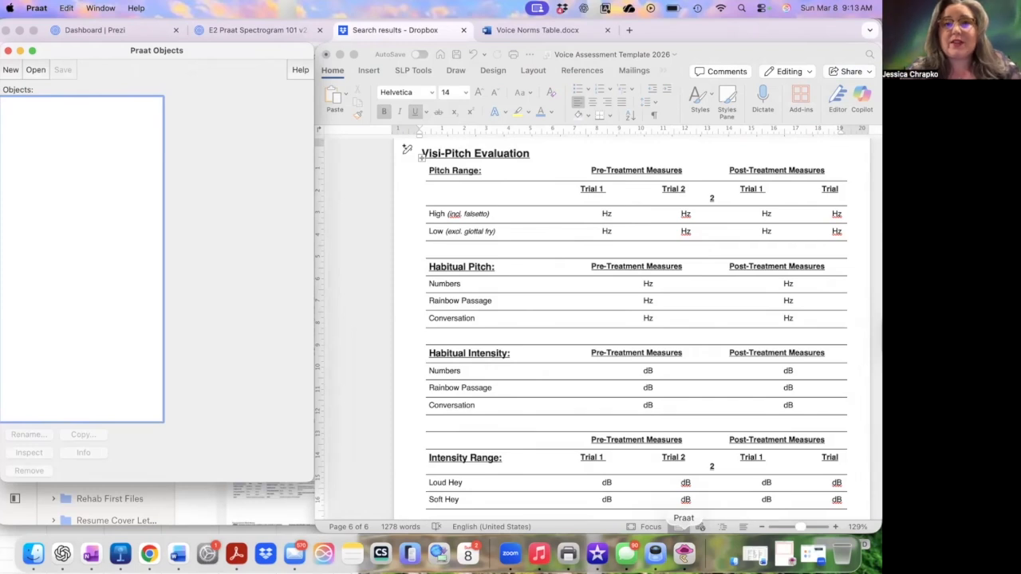
left_click(10, 70)
left_click(15, 87)
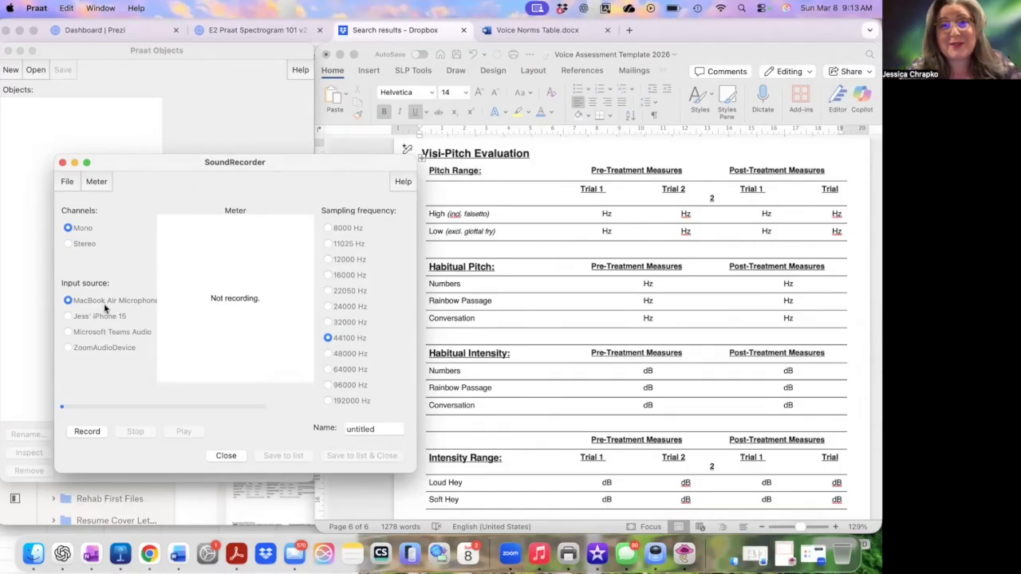
- Record a high-pitch voice sample named "high" and save it to the objects list
type("high")
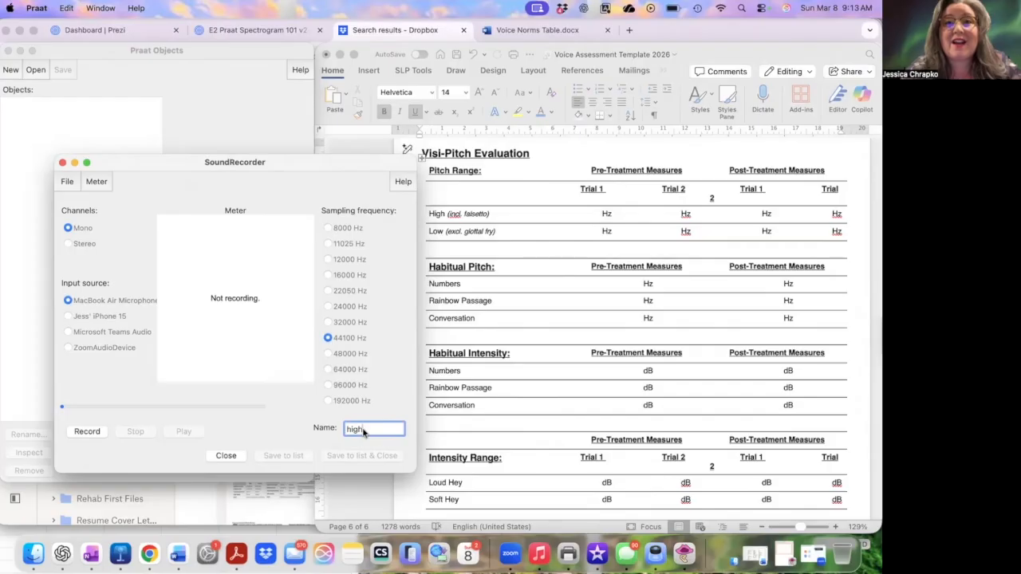
left_click(97, 433)
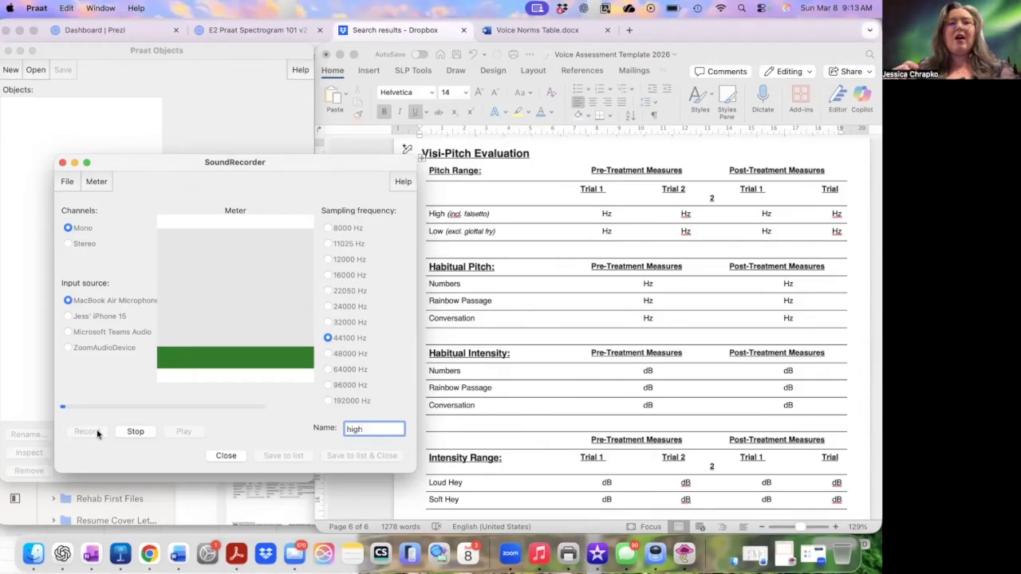
left_click(135, 432)
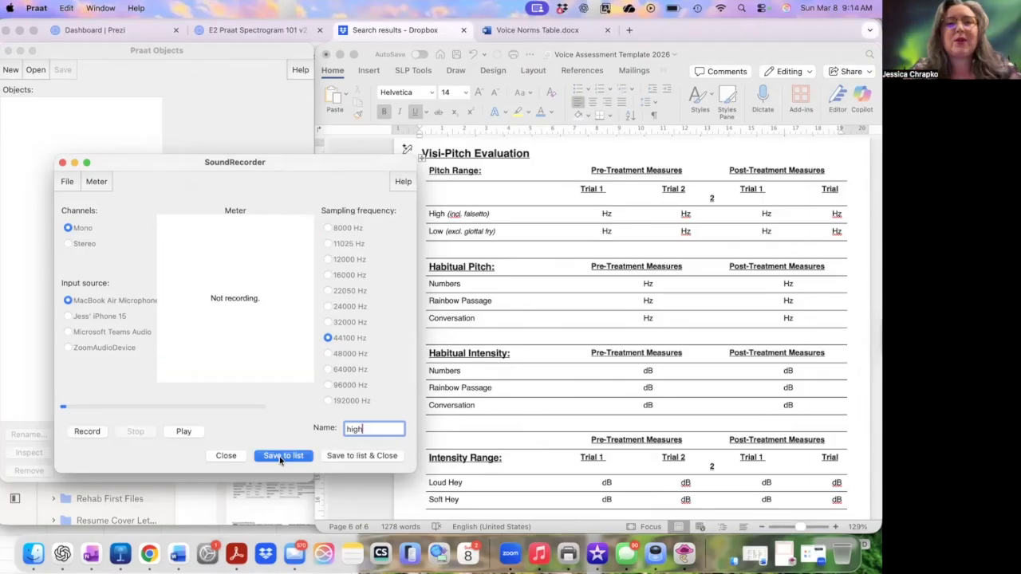
left_click(280, 456)
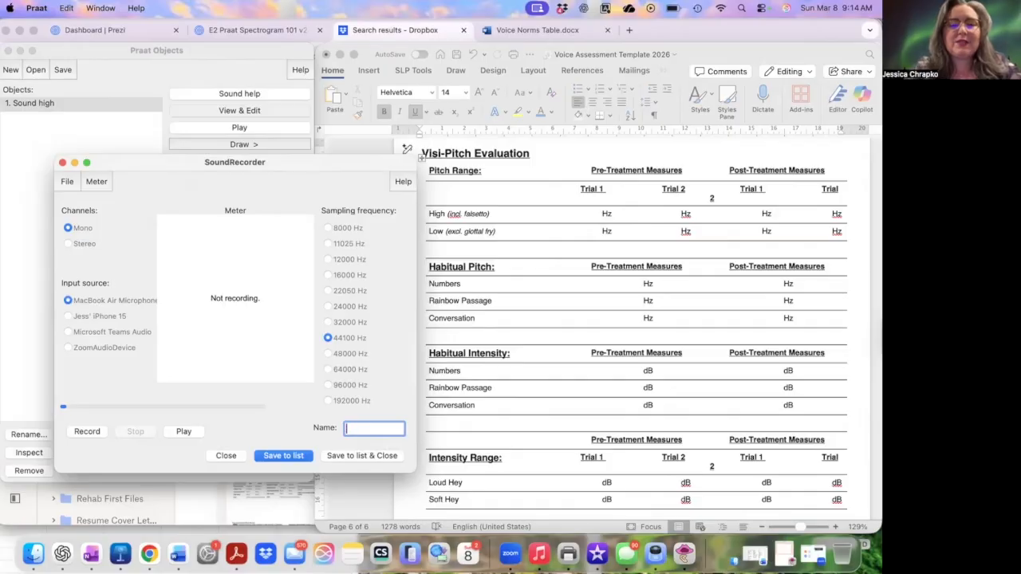
- Record a low-pitch voice sample named "low" and save it to the objects list
type("low")
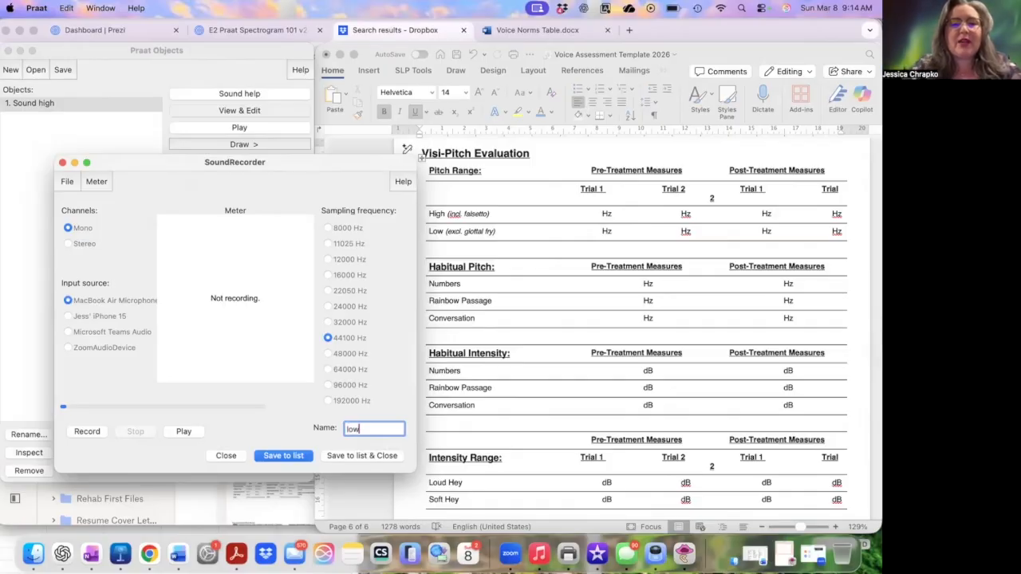
left_click(81, 434)
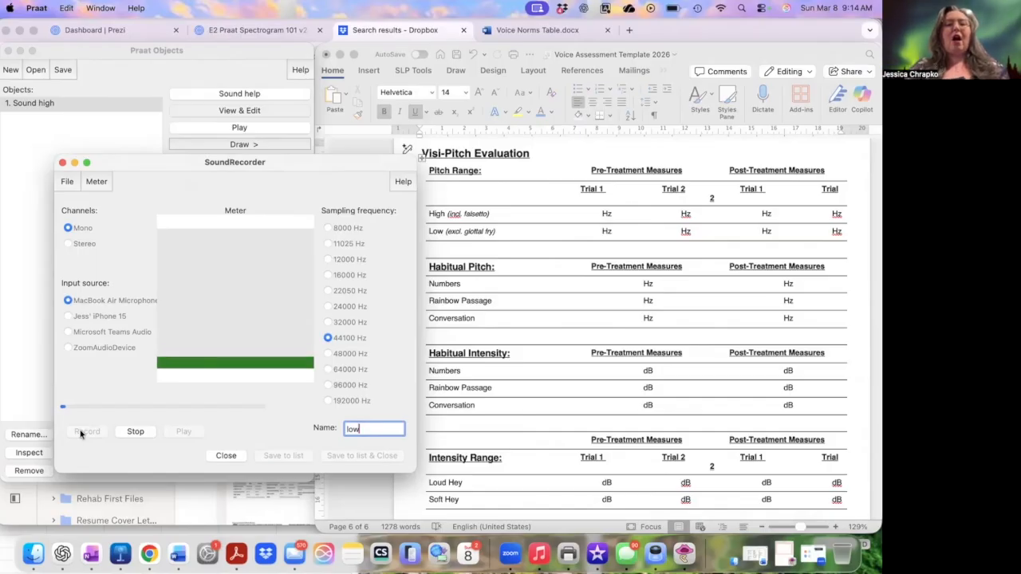
left_click(138, 432)
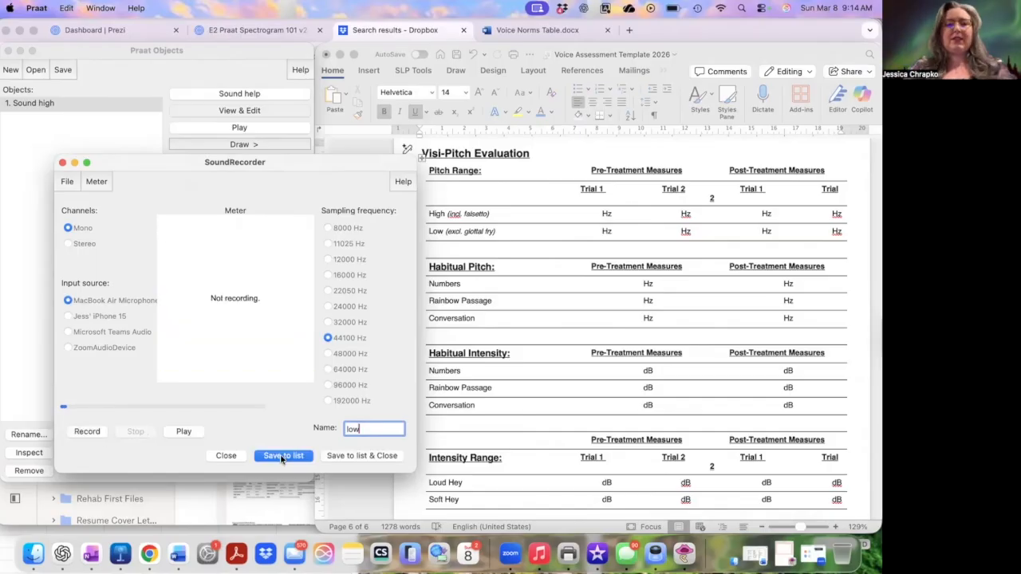
left_click(281, 460)
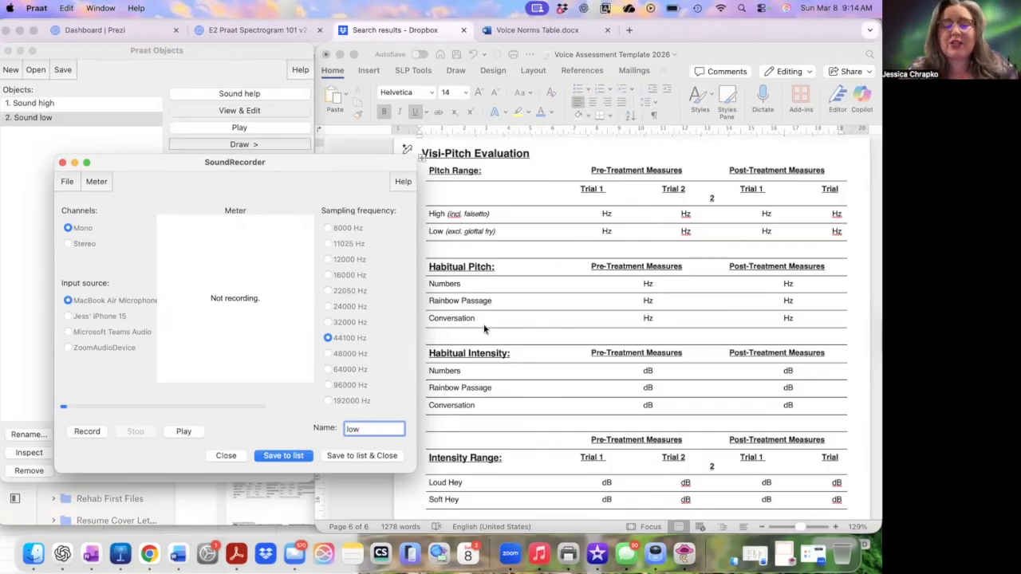
- Record a conversation sample named "convo" and save it to the objects list
key("BackSpace")
key("BackSpace")
key("BackSpace")
type("convo")
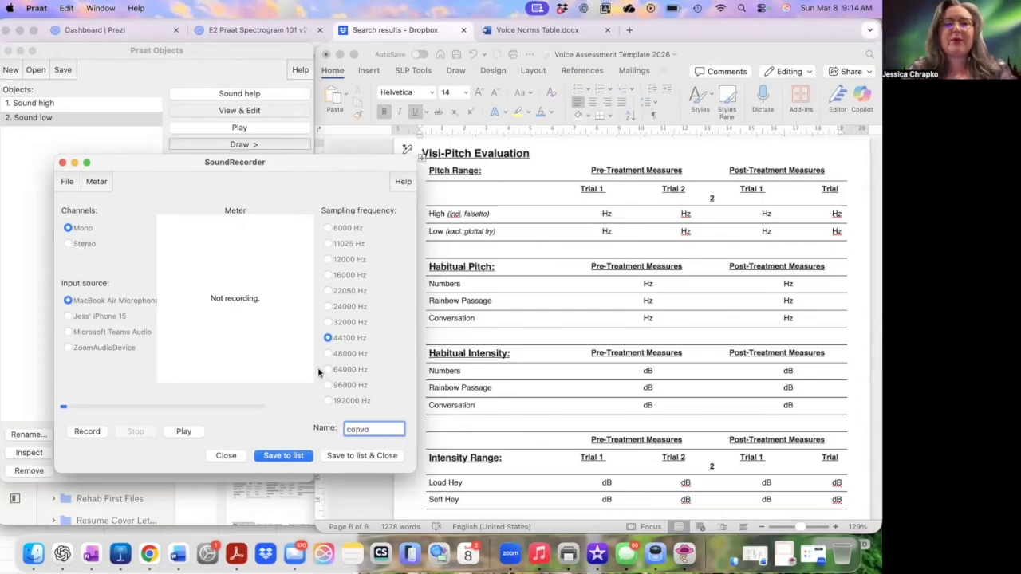
left_click(84, 432)
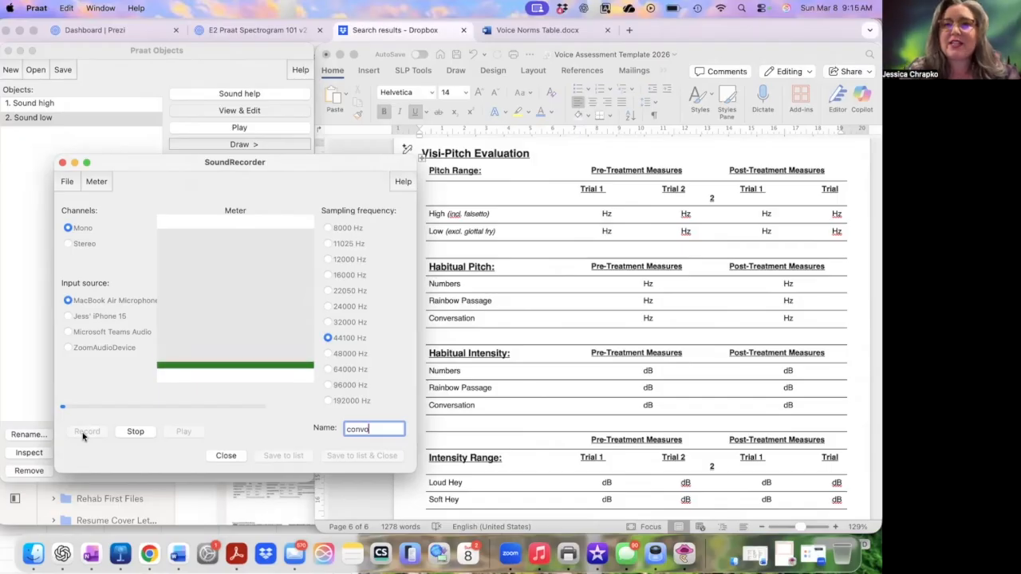
left_click(136, 432)
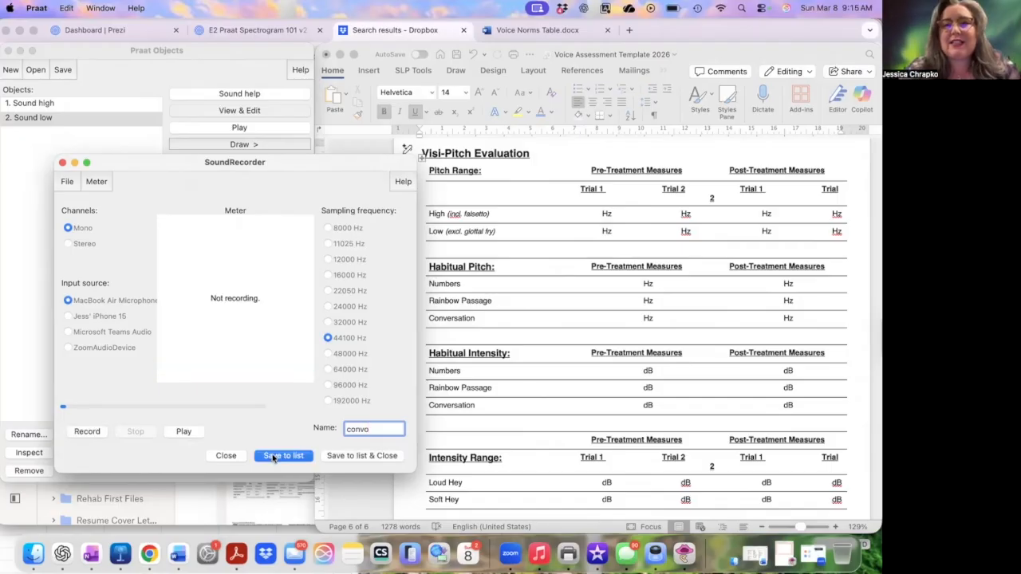
left_click(272, 457)
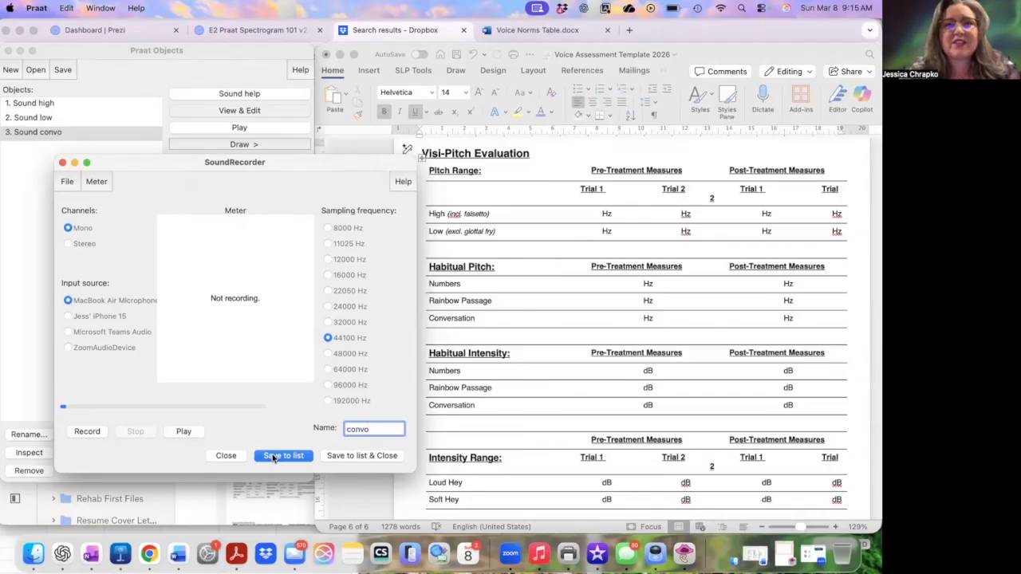
- Record a loud voice sample named "Loud hey" and save it to the objects list
scroll(633, 335, "down", 5)
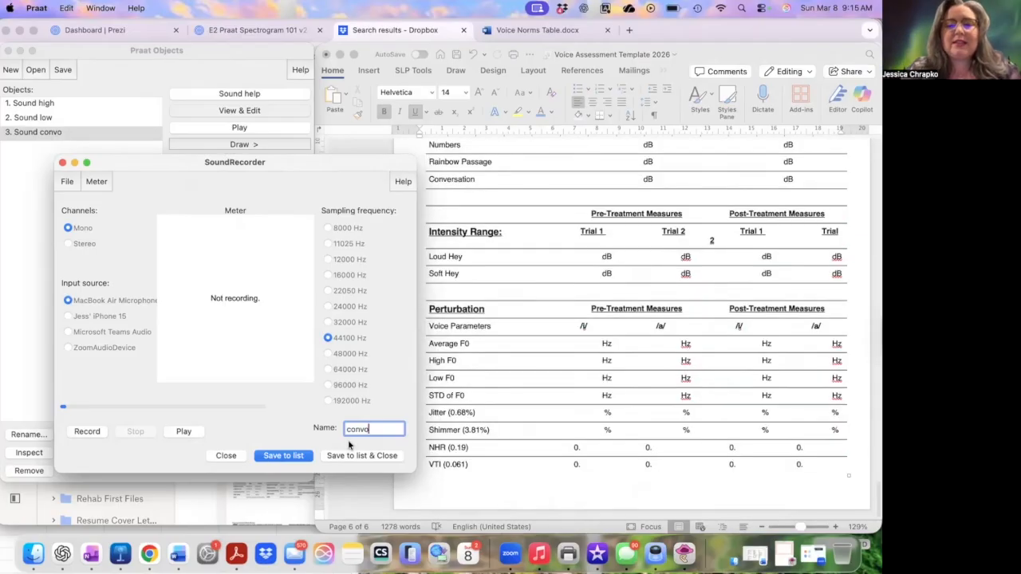
key("BackSpace")
key("BackSpace")
key("BackSpace")
key("BackSpace")
key("BackSpace")
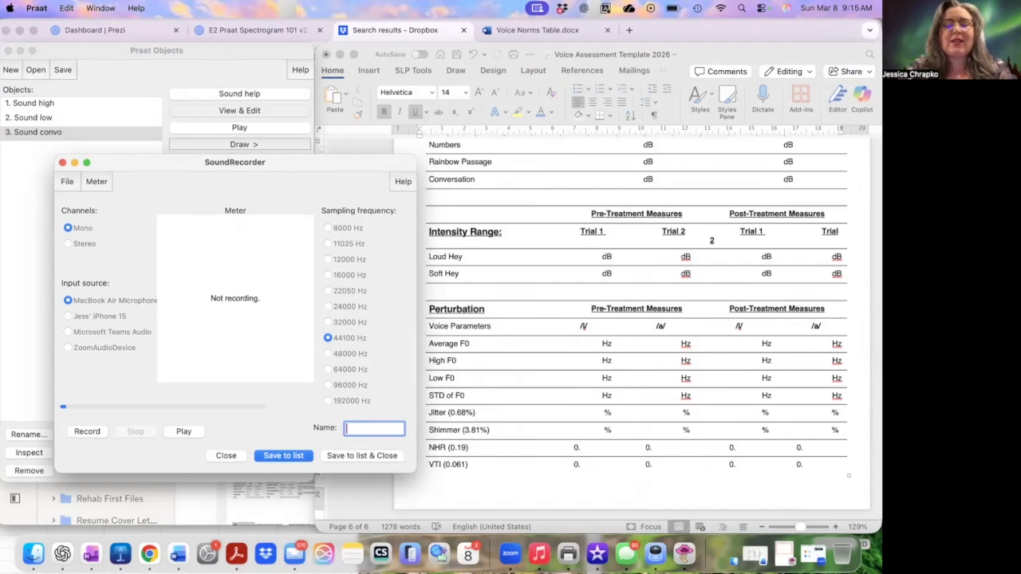
type("Loud ")
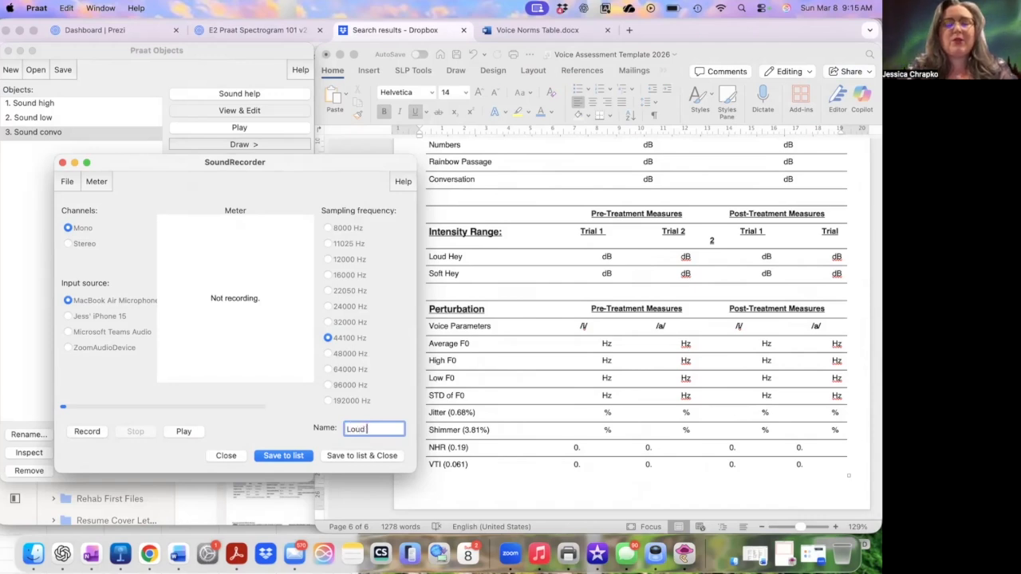
type("hey")
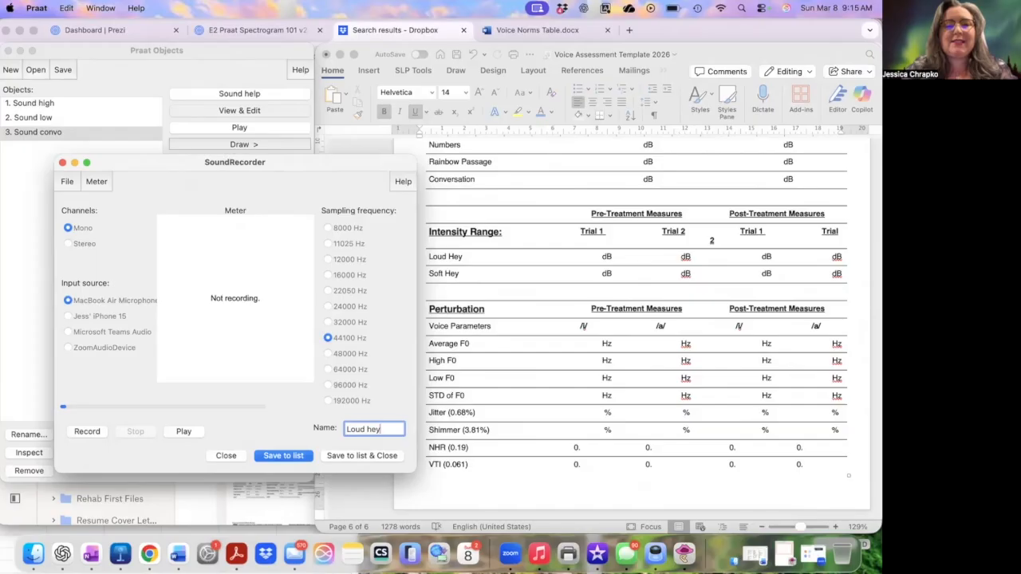
left_click(88, 432)
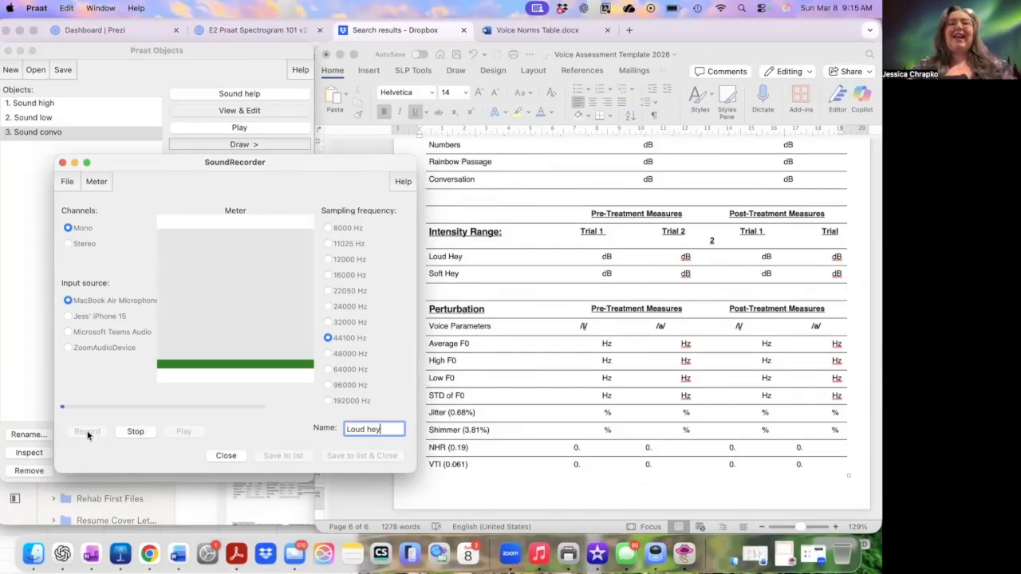
left_click(136, 432)
left_click(278, 455)
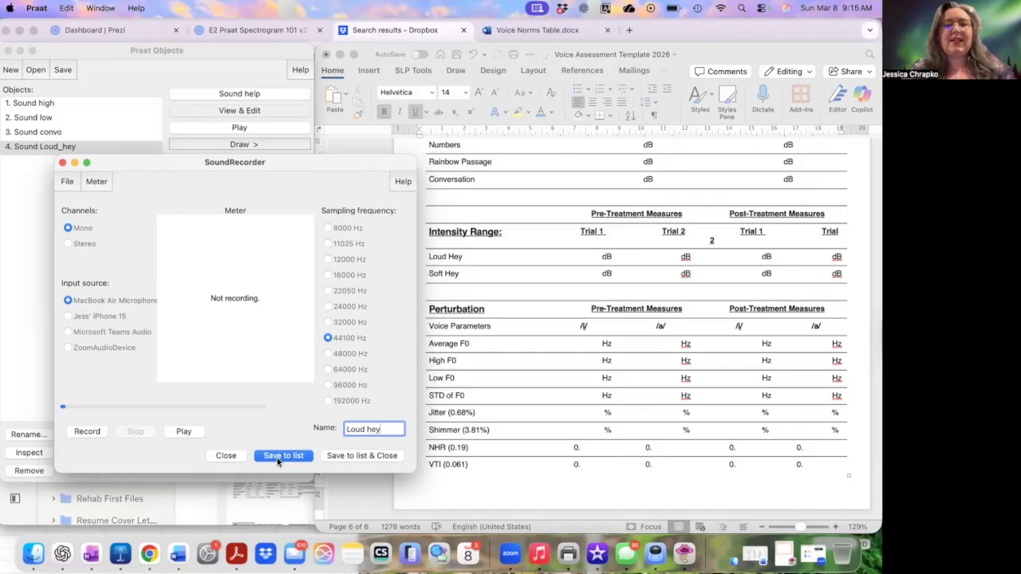
- Record a soft voice sample named "Soft hey", save it to the objects list, and close the sound recorder
double_click(361, 430)
key("BackSpace")
type("Soft")
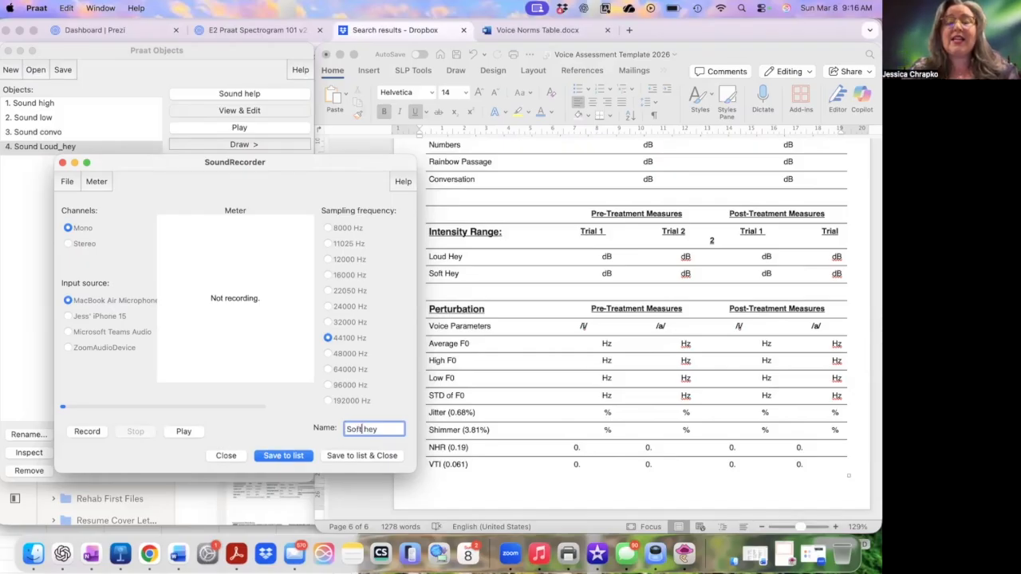
left_click(87, 432)
left_click(136, 432)
left_click(286, 454)
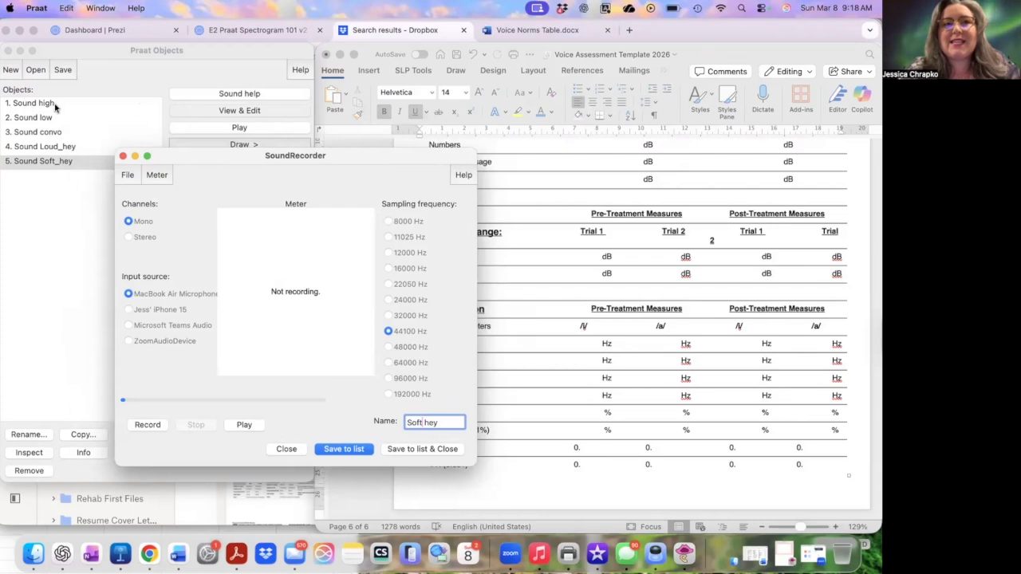
left_click(286, 449)
- Open the "high" sound for viewing and zoom to a selection of about 2.81 seconds covering the first pitch glide
scroll(425, 341, "up", 5)
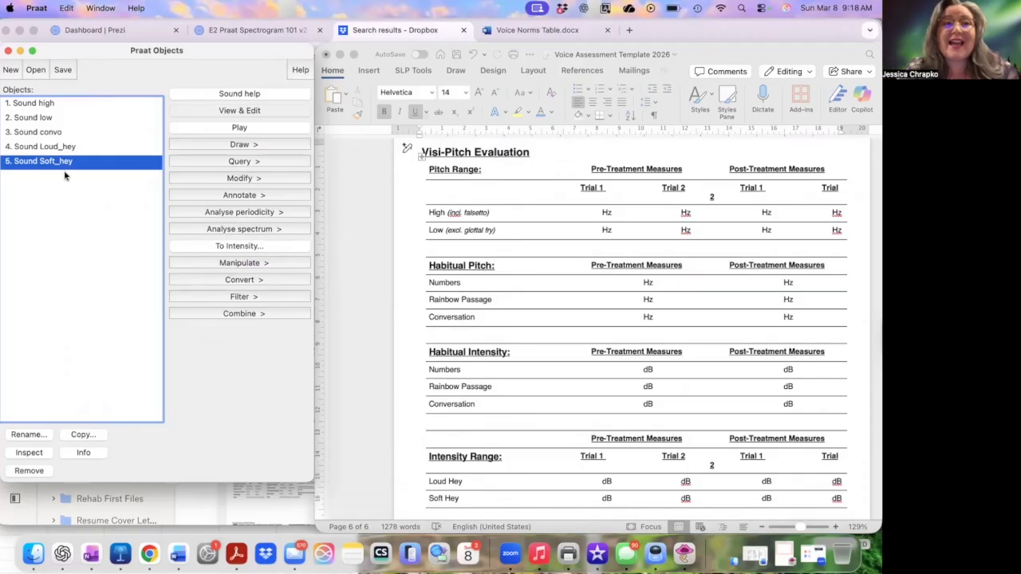
left_click(53, 106)
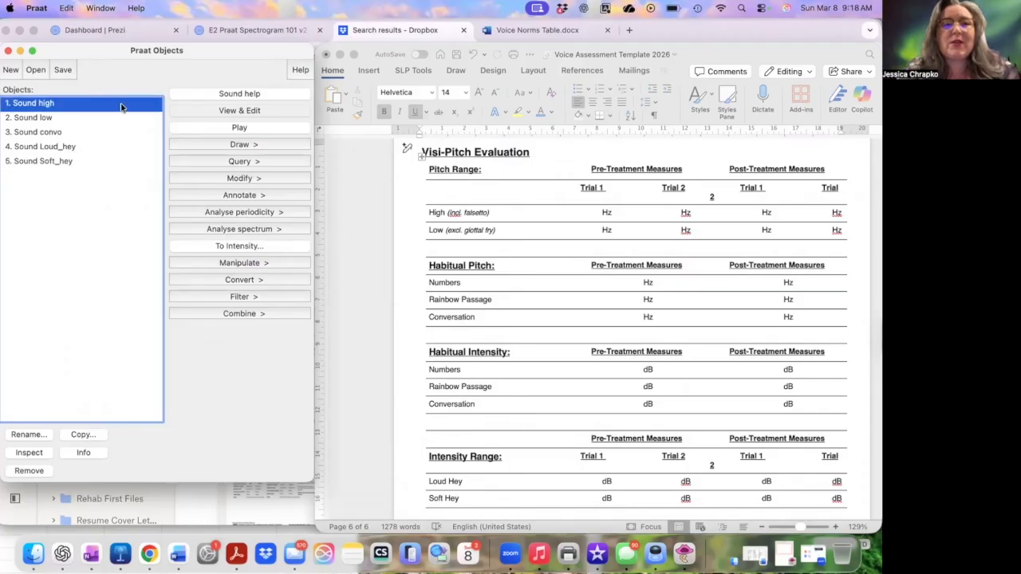
left_click(207, 114)
left_click_drag(160, 163, 372, 181)
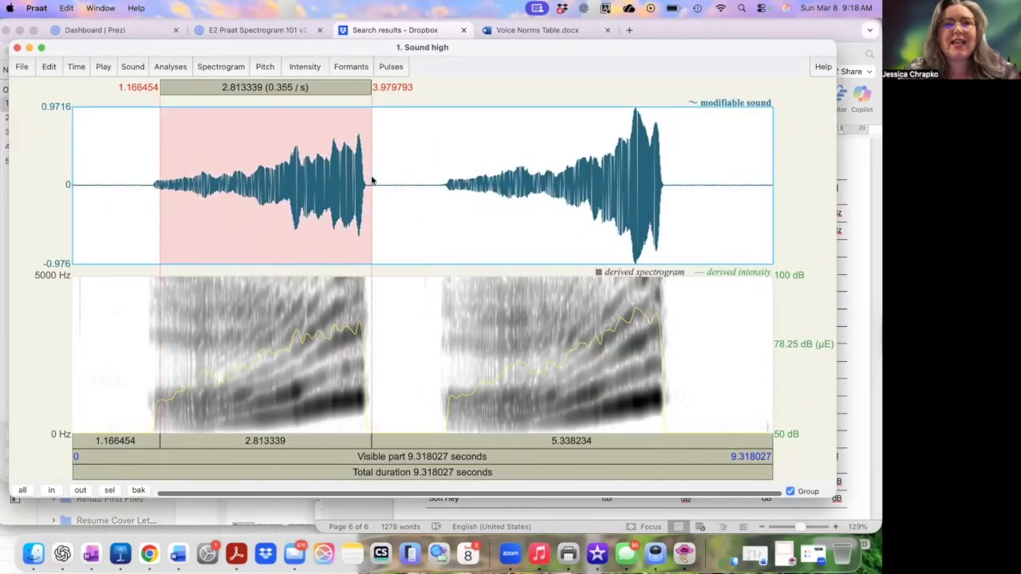
left_click(110, 491)
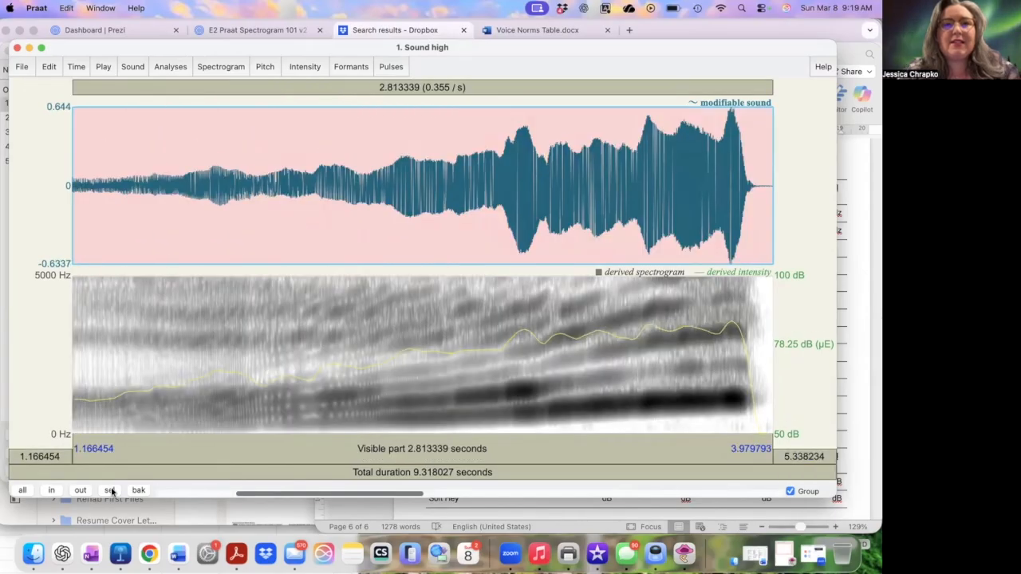
- Try to query the maximum pitch of the selected glide without a displayed pitch contour
left_click(263, 66)
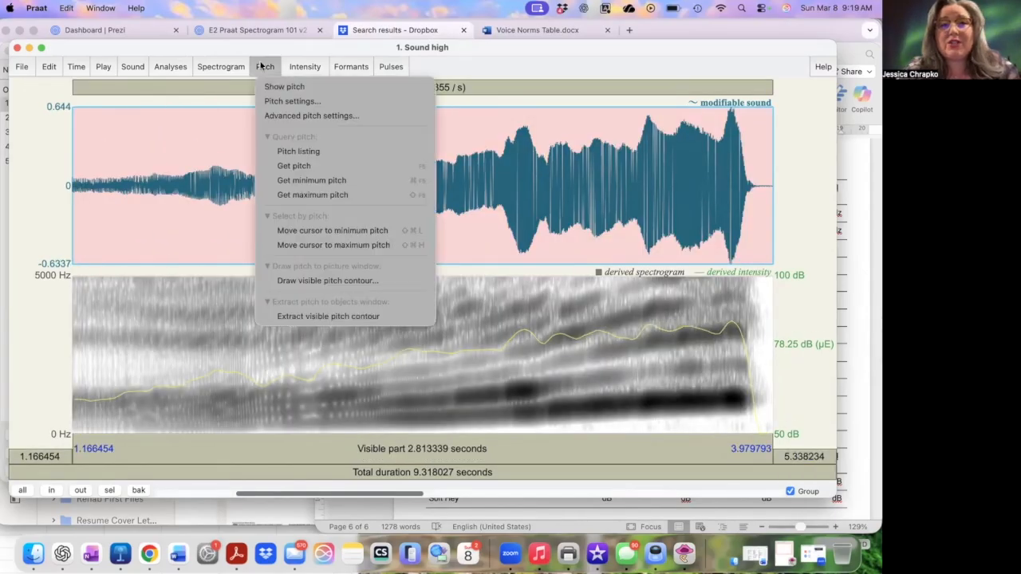
left_click(312, 196)
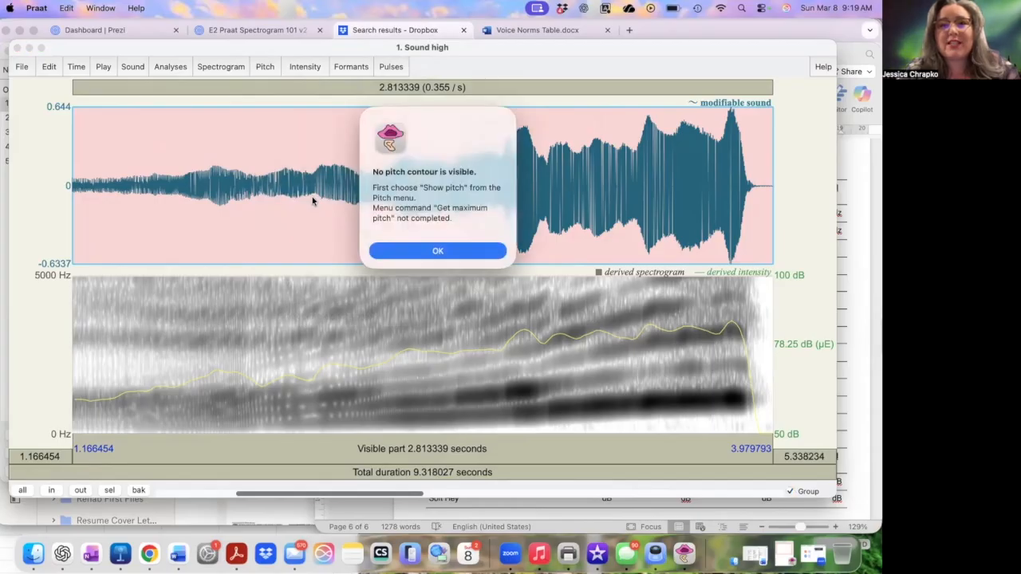
left_click(402, 249)
- Show the pitch contour and get the maximum pitch of the selected first glide
left_click(264, 67)
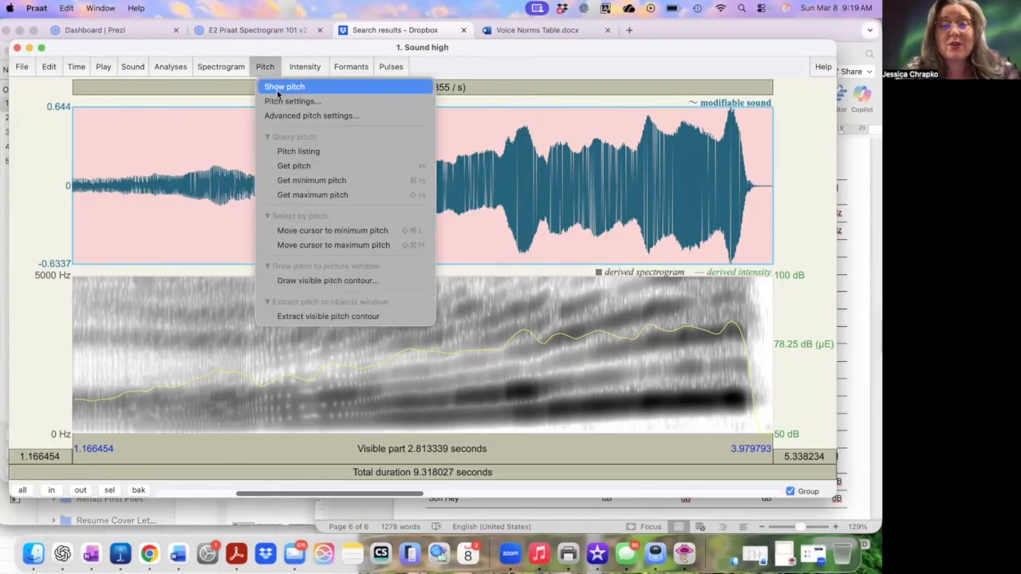
left_click(284, 92)
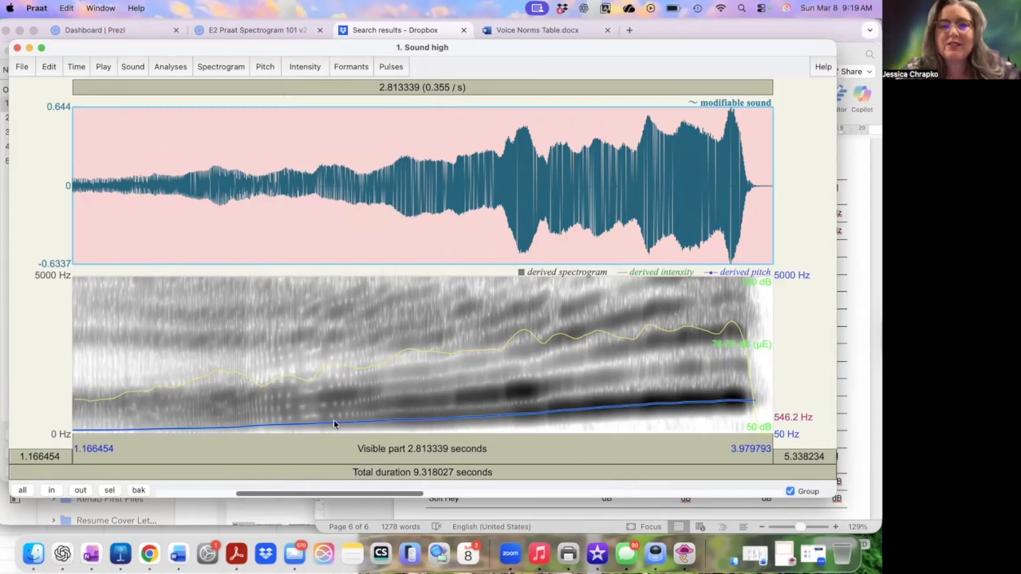
left_click(265, 67)
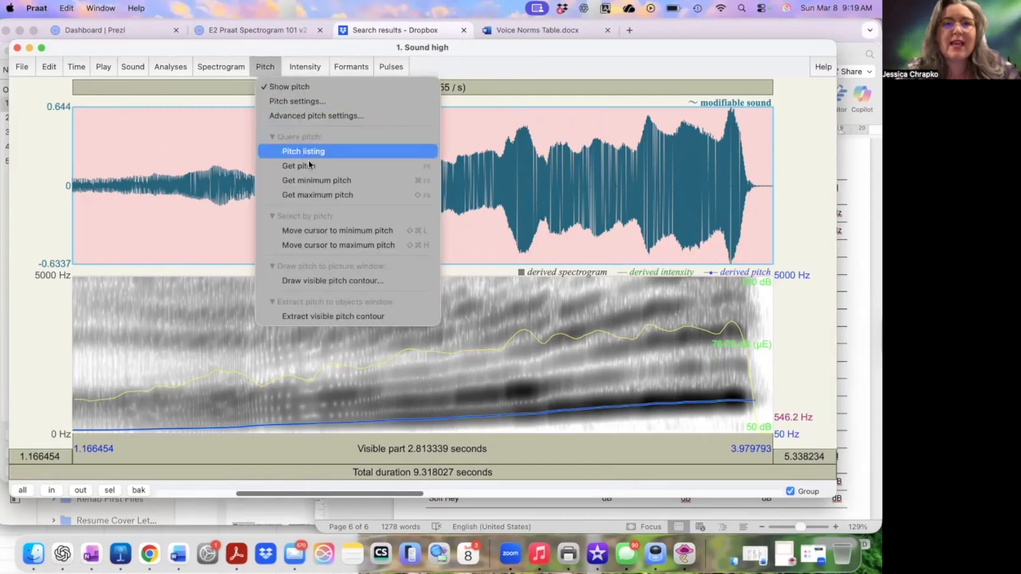
left_click(308, 196)
- Copy the maximum pitch to two decimals, 1092.66, into the pre-treatment Trial 1 entry of the High row in the Word template
left_click_drag(181, 209, 108, 210)
key("super+c")
key("super+Tab")
left_click(583, 214)
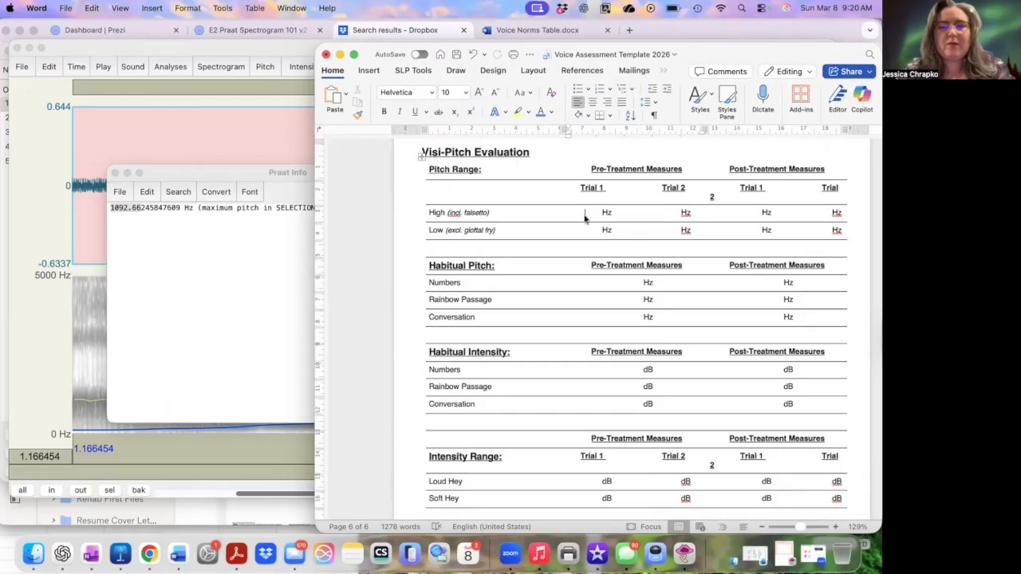
key("super+v")
- Delete the extra spaces before 1092.66 in the High row to restore the row's alignment
left_click(579, 215)
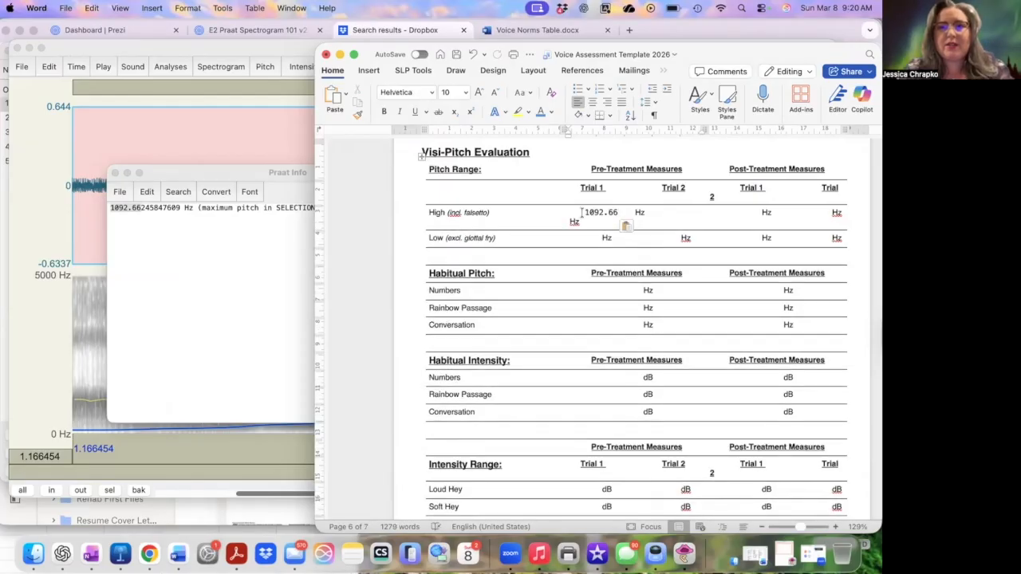
key("BackSpace")
key("BackSpace")
key("BackSpace")
key("BackSpace")
key("BackSpace")
key("BackSpace")
key("BackSpace")
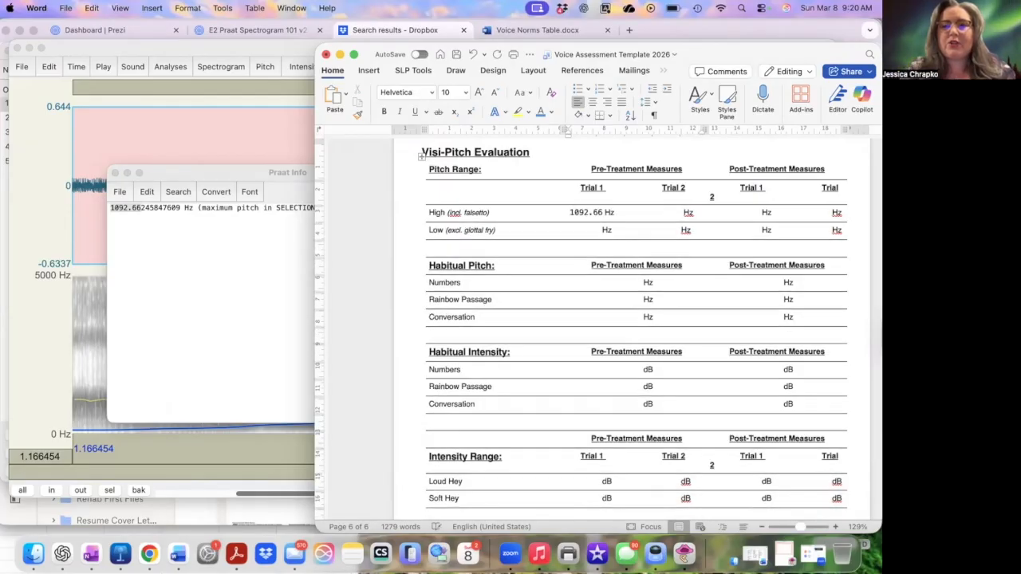
- Switch back to Praat, zoom in on the second glide of the high sound, and get its maximum pitch
key("super+Tab")
left_click(80, 490)
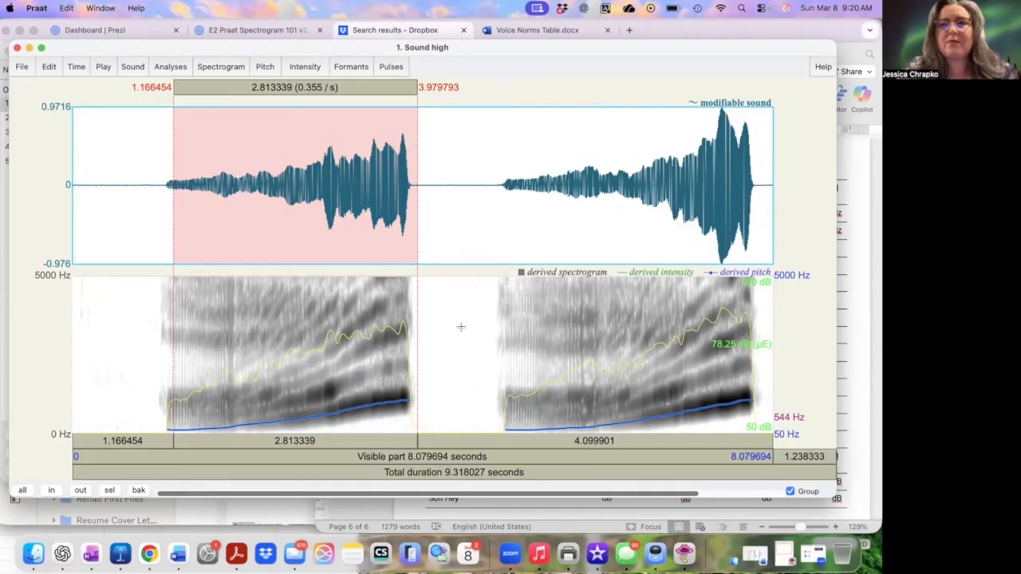
left_click_drag(506, 185, 756, 183)
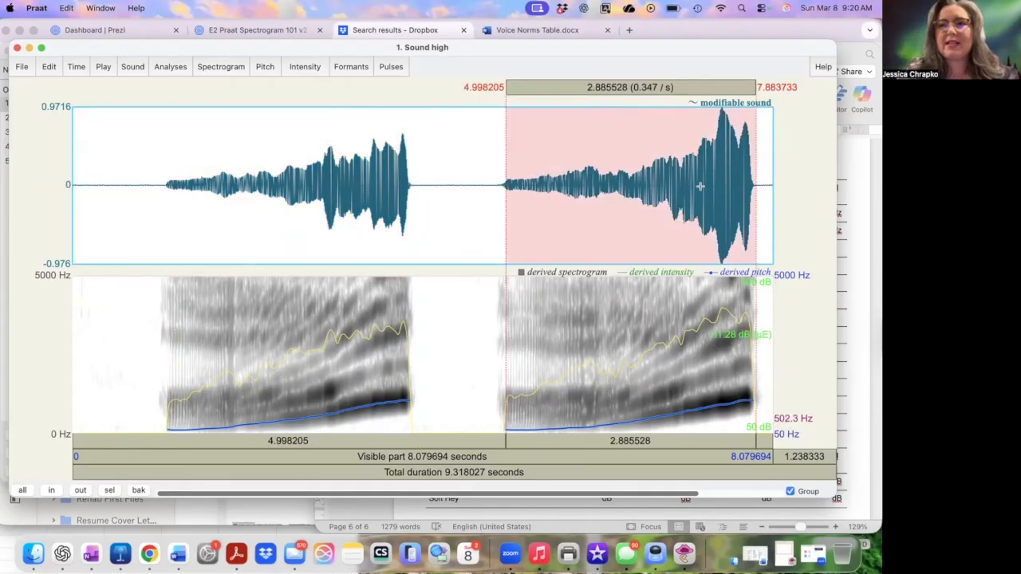
left_click(109, 490)
left_click(265, 67)
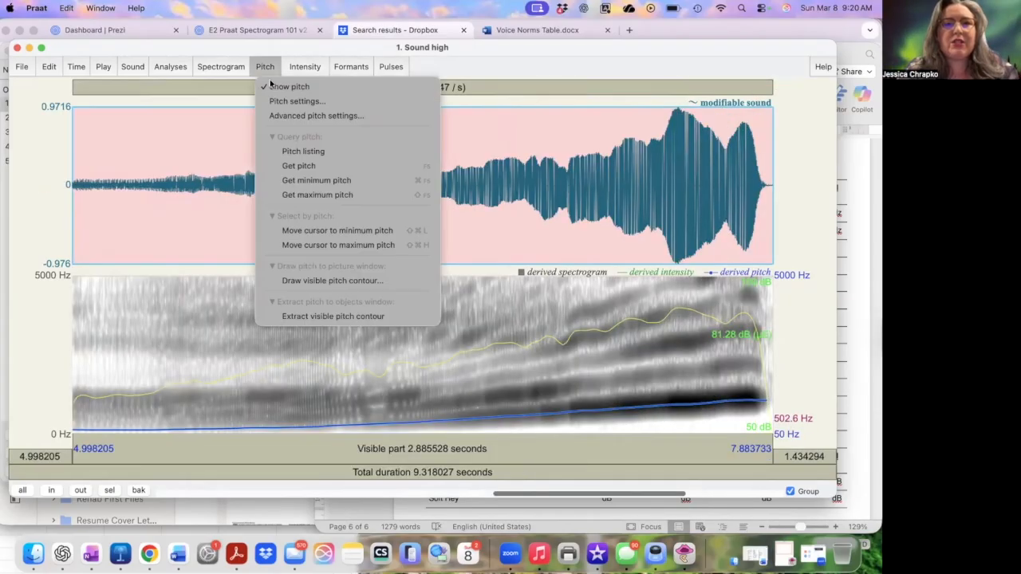
left_click(298, 196)
- Copy the maximum pitch to two decimals, 1103.10, into the pre-treatment Trial 2 entry of the High row in the Word template
left_click_drag(512, 261, 472, 261)
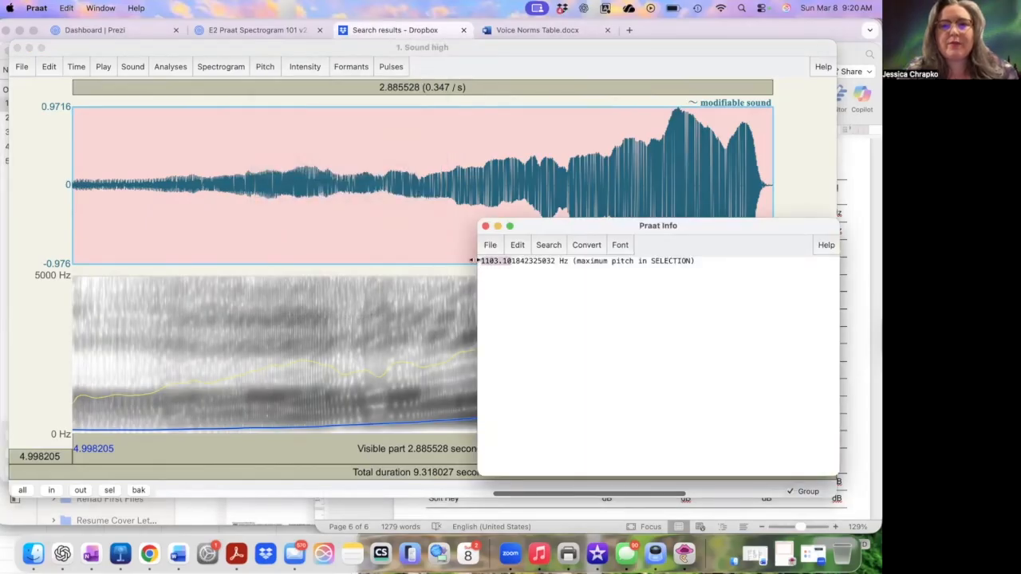
key("super+w")
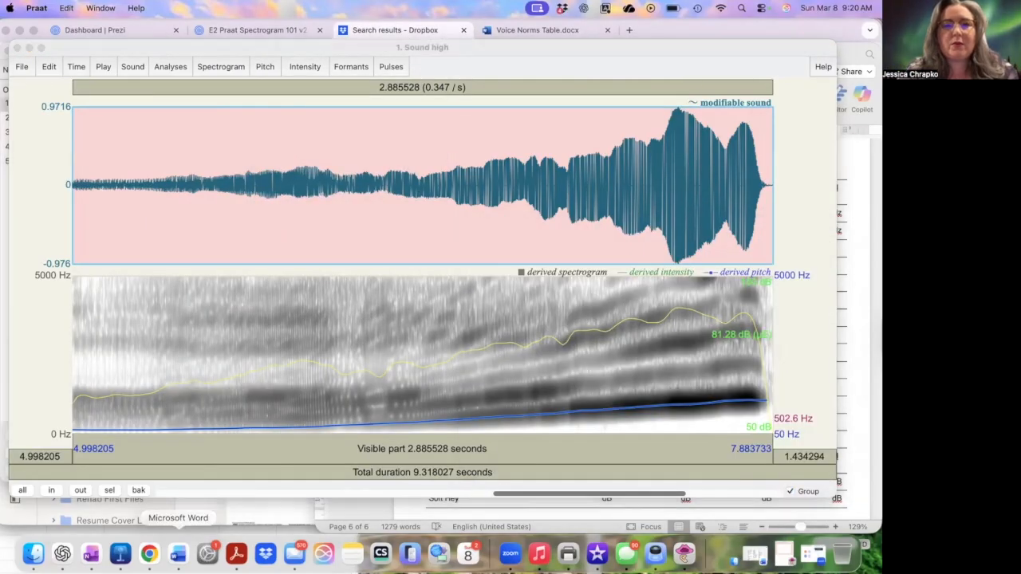
left_click(178, 554)
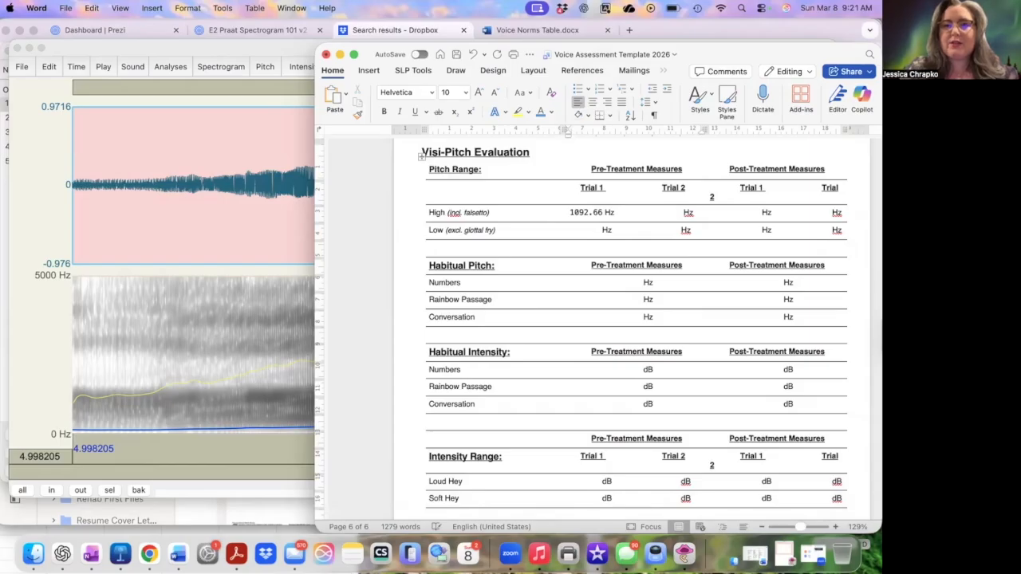
key("super+v")
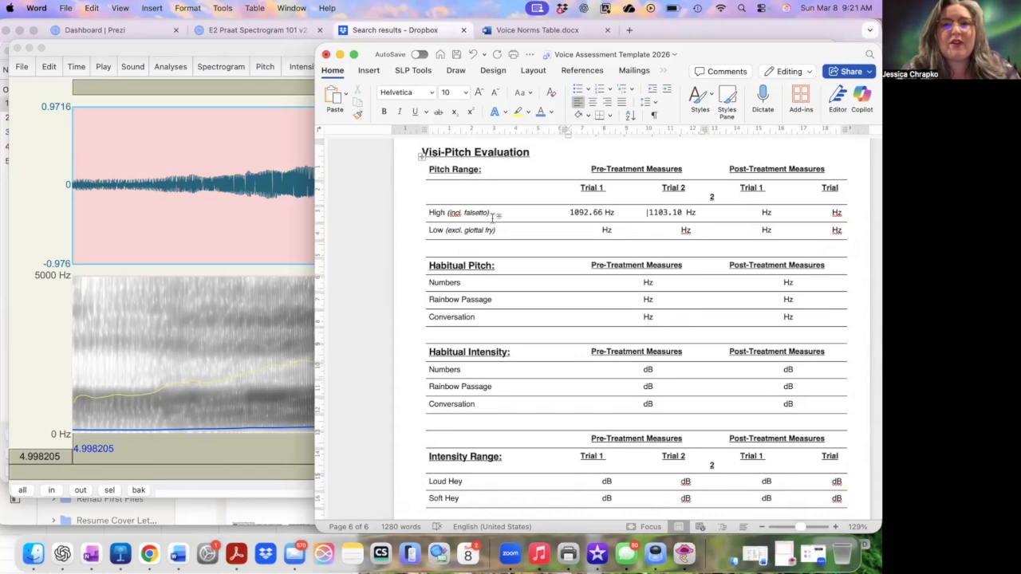
- Return to Praat, close the high sound's editor, and open Sound low for viewing and editing
left_click(21, 50)
left_click(17, 48)
left_click(35, 119)
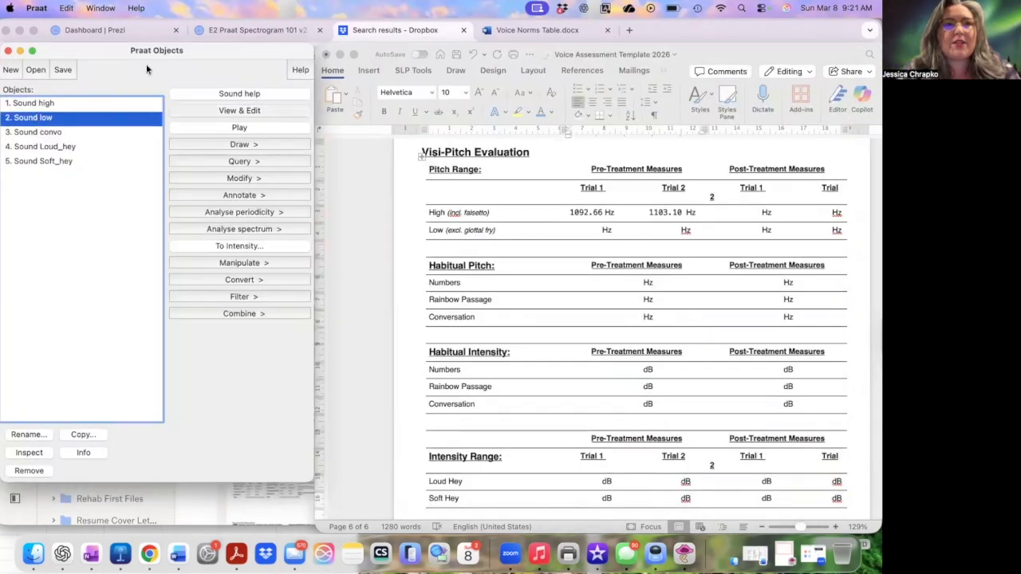
left_click(228, 111)
- Select the first glide of the low sound, zoom to the selection, and get its minimum pitch
left_click_drag(138, 204, 371, 213)
left_click(116, 518)
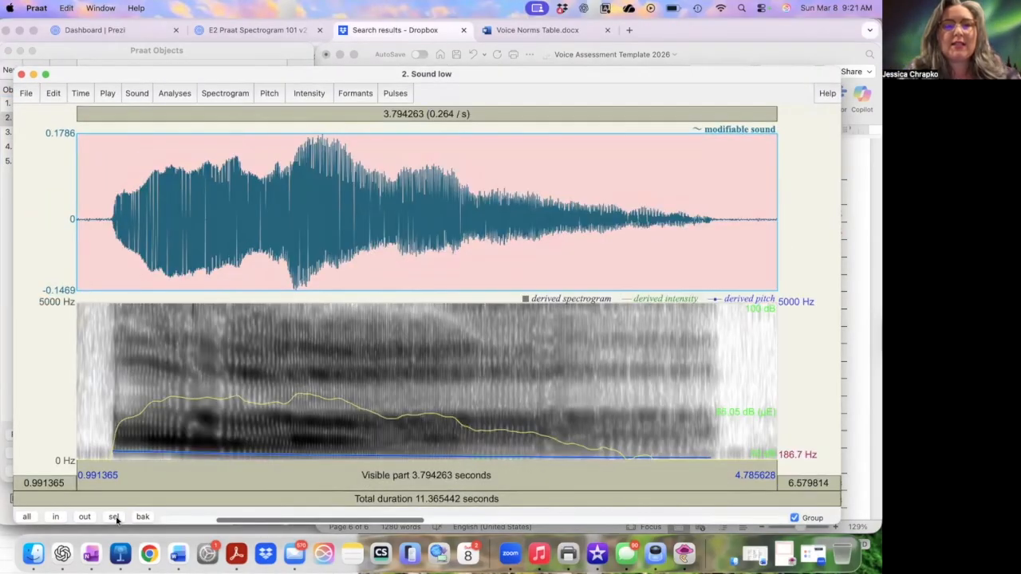
left_click(274, 94)
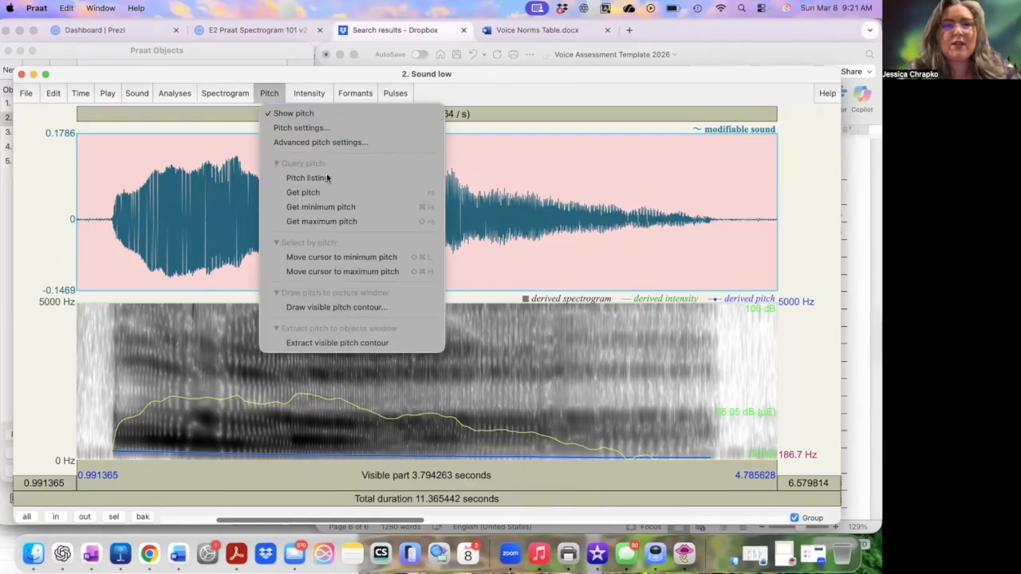
left_click(336, 209)
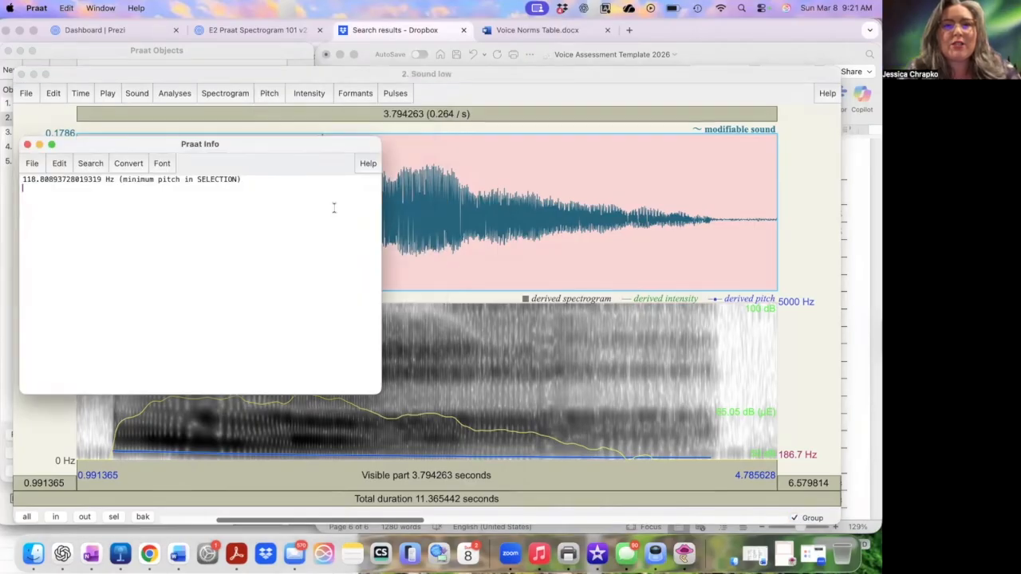
- Copy the minimum pitch to two decimals, 118.80, into the Low row's pre-treatment Trial 1 entry in Word, removing the extra spaces before it
left_click_drag(48, 182, 16, 180)
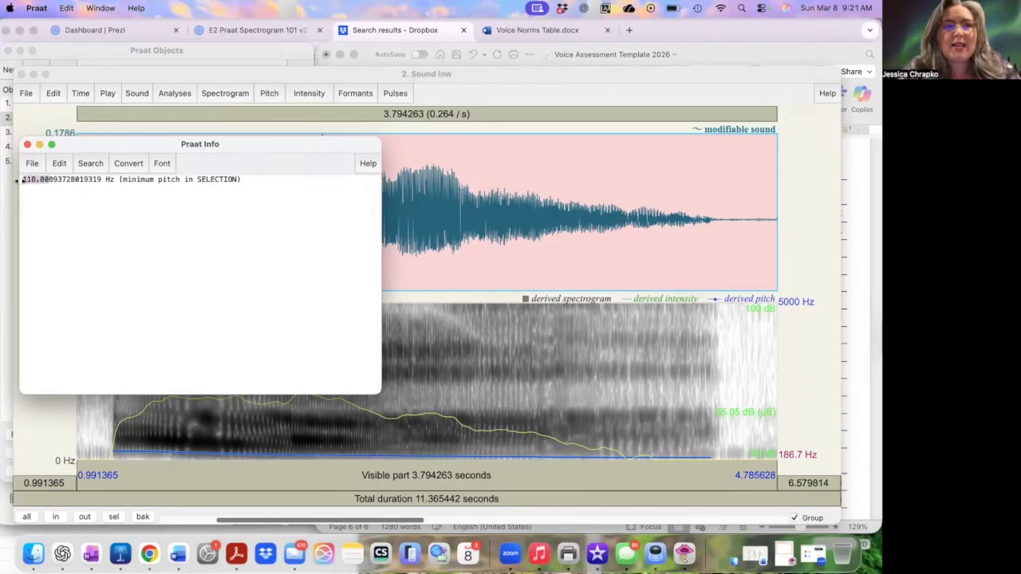
left_click(178, 554)
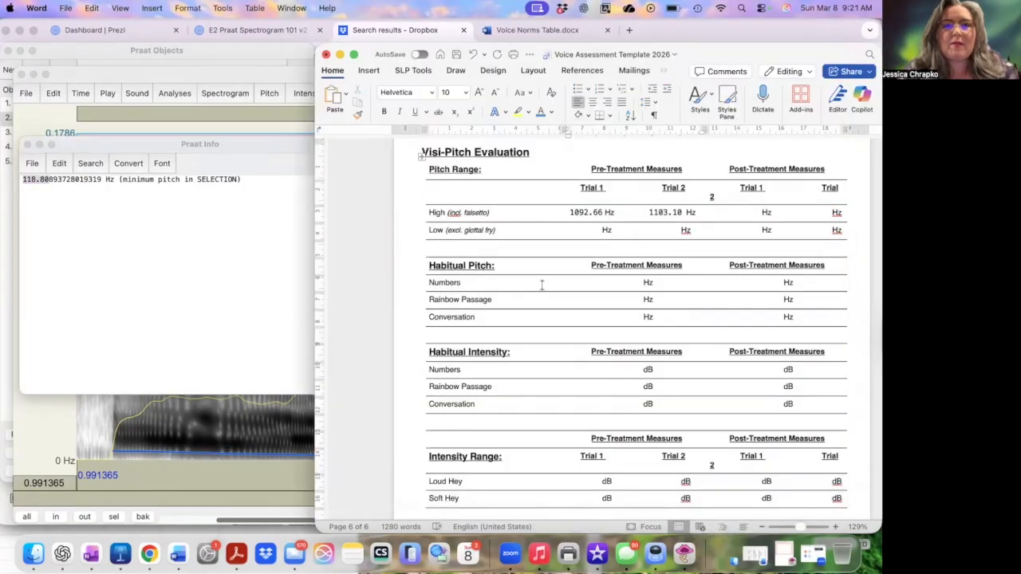
left_click(595, 232)
key("BackSpace")
key("BackSpace")
key("BackSpace")
key("BackSpace")
key("BackSpace")
key("BackSpace")
key("BackSpace")
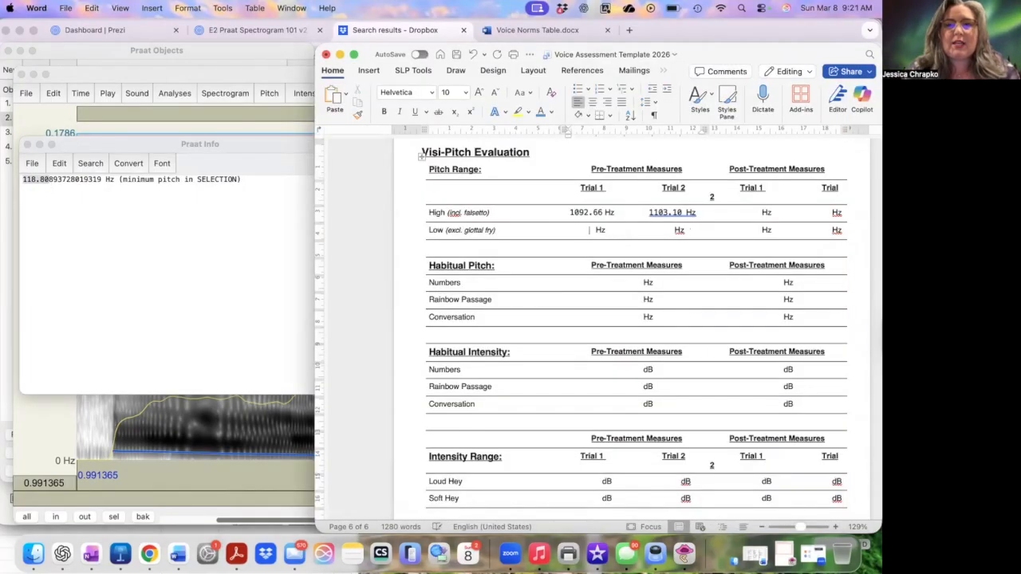
key("super+v")
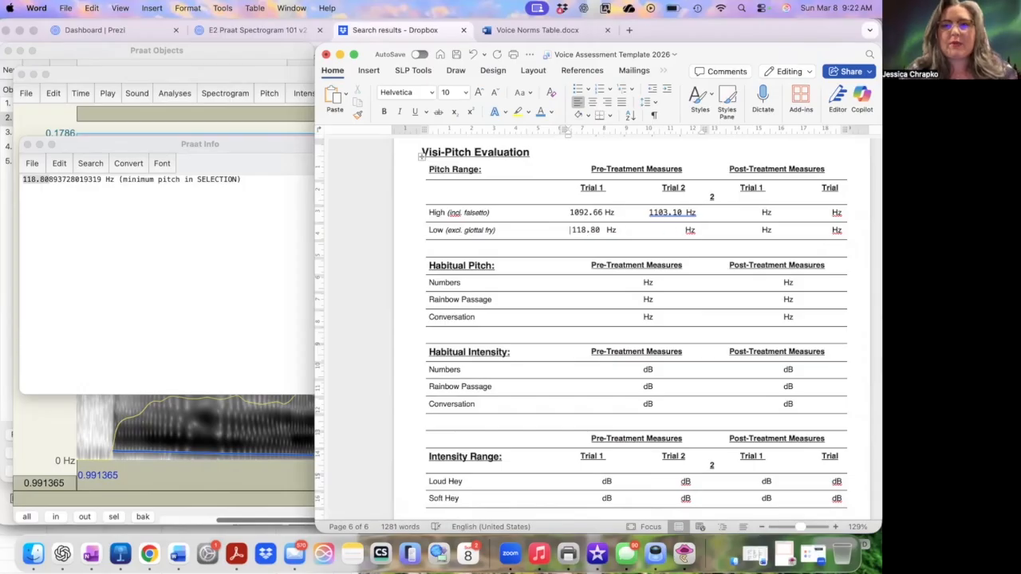
- Return to Praat, zoom in on the second glide of the low sound, and get its minimum pitch
left_click(237, 253)
left_click(85, 517)
left_click(85, 517)
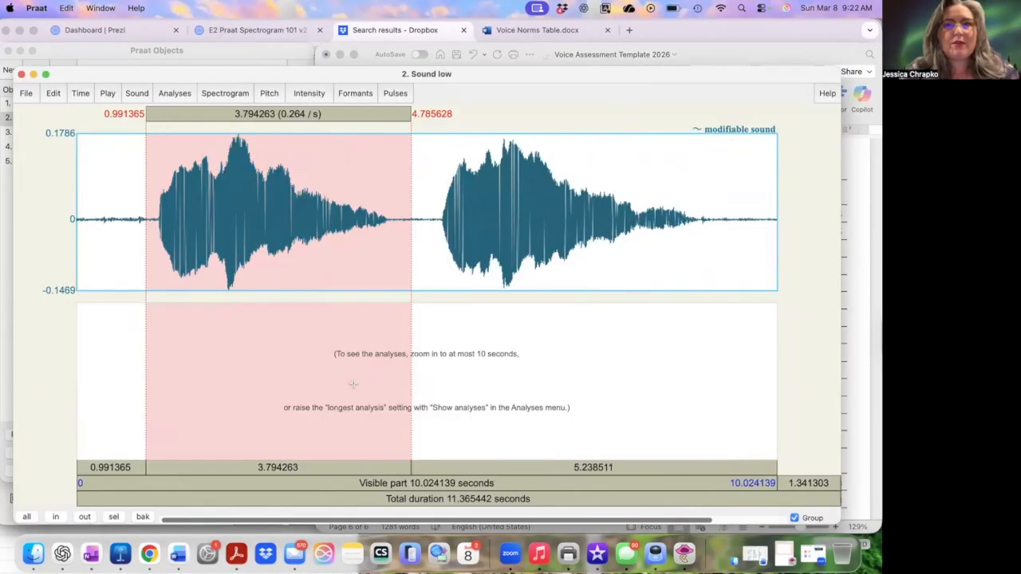
left_click_drag(439, 183, 696, 206)
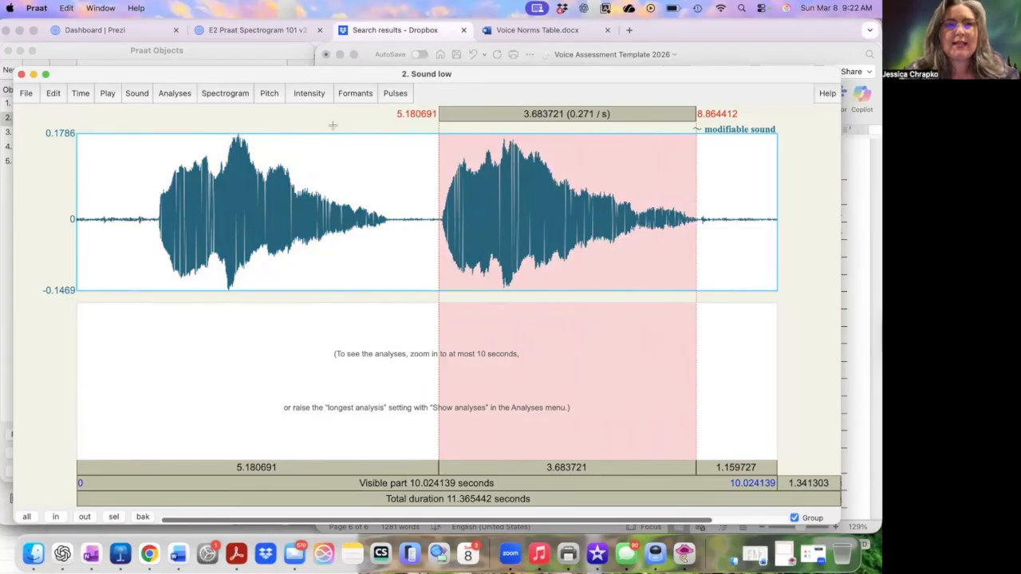
left_click(114, 518)
left_click(270, 94)
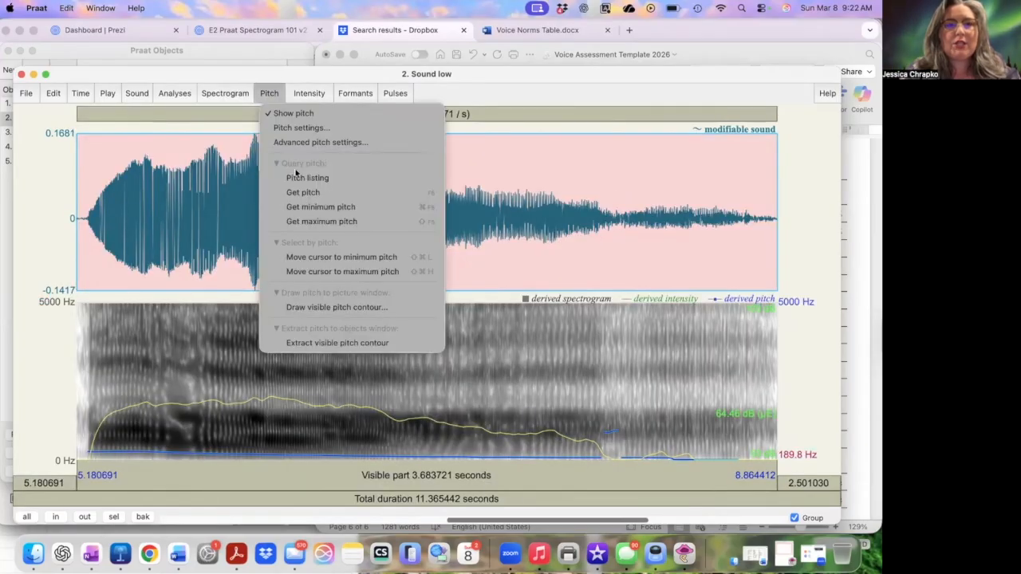
left_click(298, 207)
- Enter 56.04 in the pre-treatment Trial 2 entry of the Low row in the Word template
left_click(673, 231)
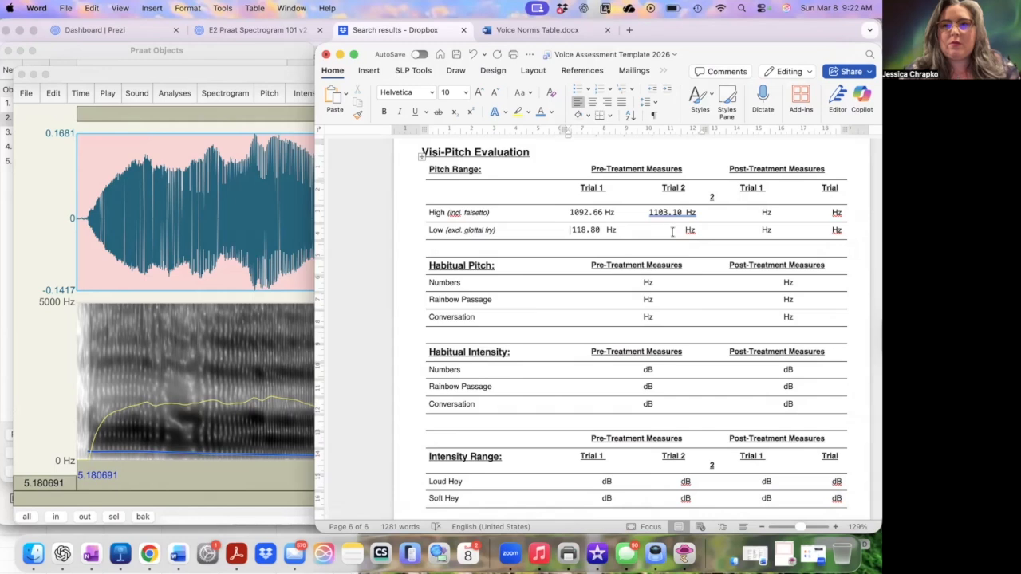
type("56.04")
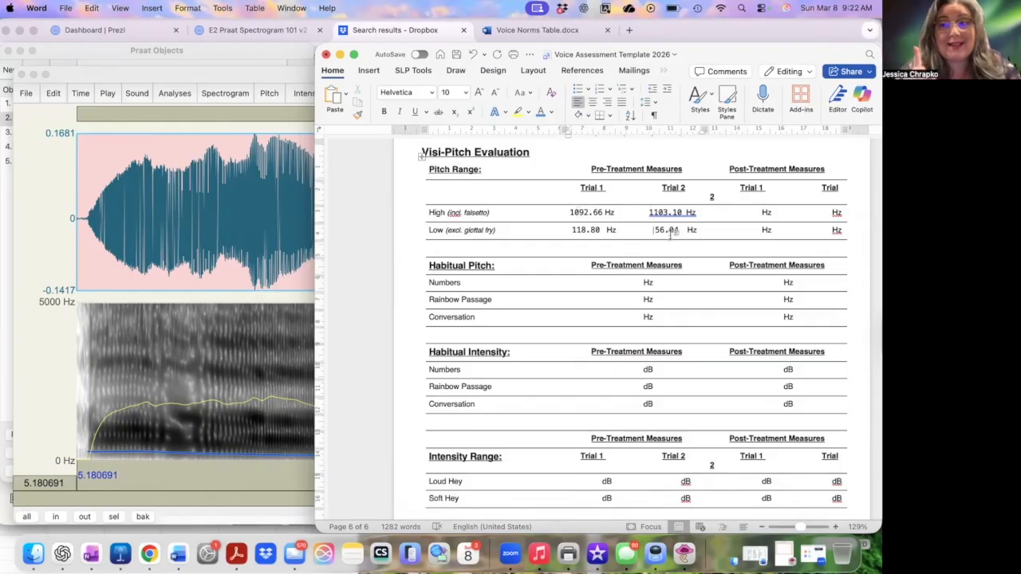
scroll(678, 251, "down", 2)
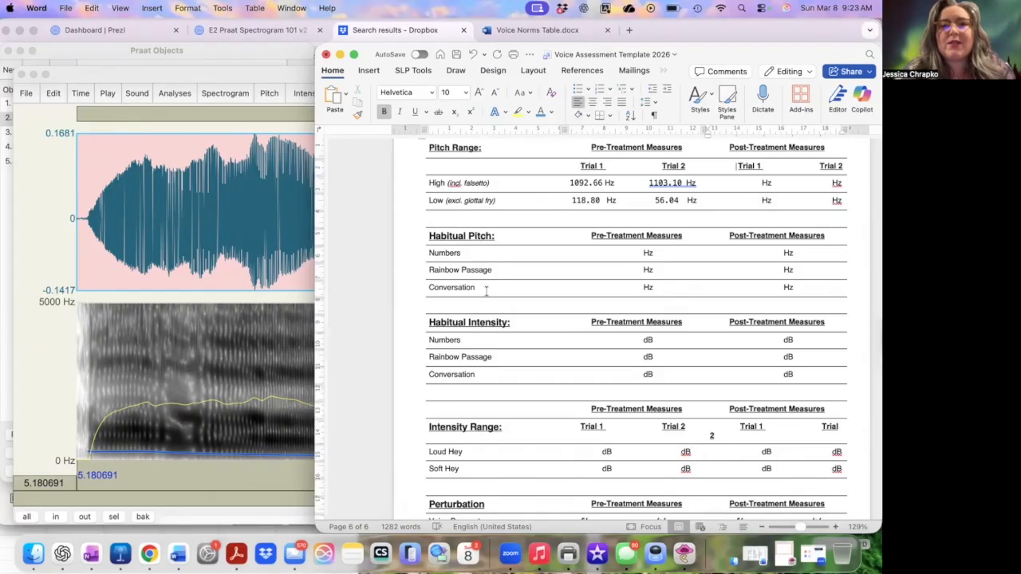
- Return to Praat, close the low sound's editor, and open Sound convo for viewing and editing
left_click(251, 229)
left_click(22, 73)
left_click(40, 133)
left_click(261, 113)
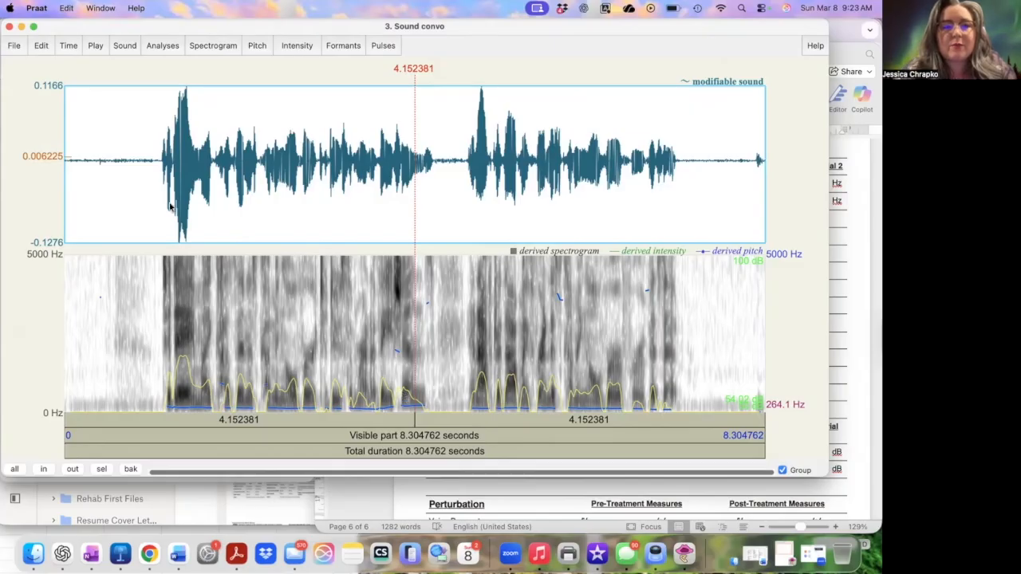
- Select the whole spoken portion of the conversation sound, zoom to the selection, and get its mean pitch
left_click_drag(159, 149, 680, 199)
left_click(101, 469)
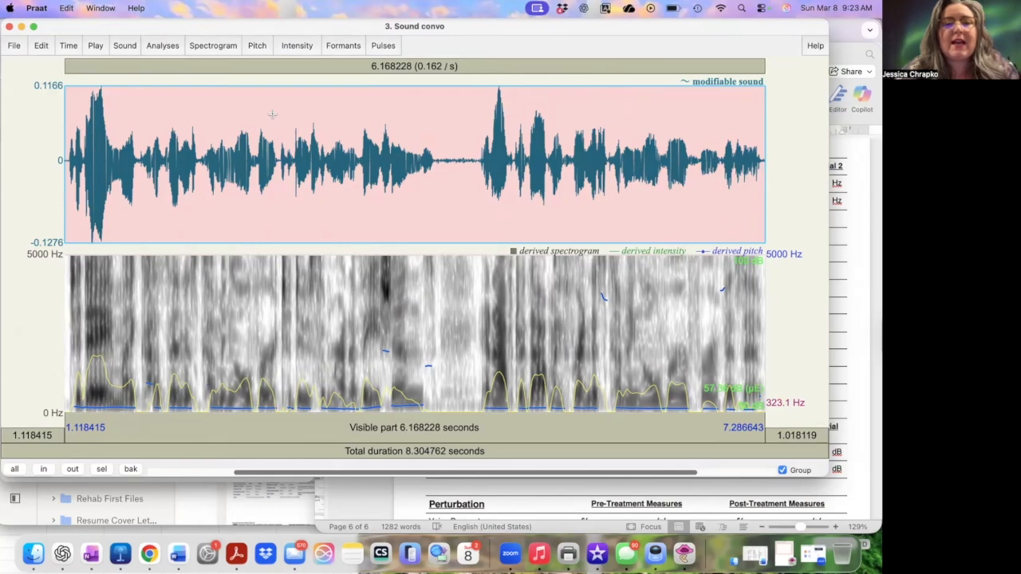
left_click(256, 45)
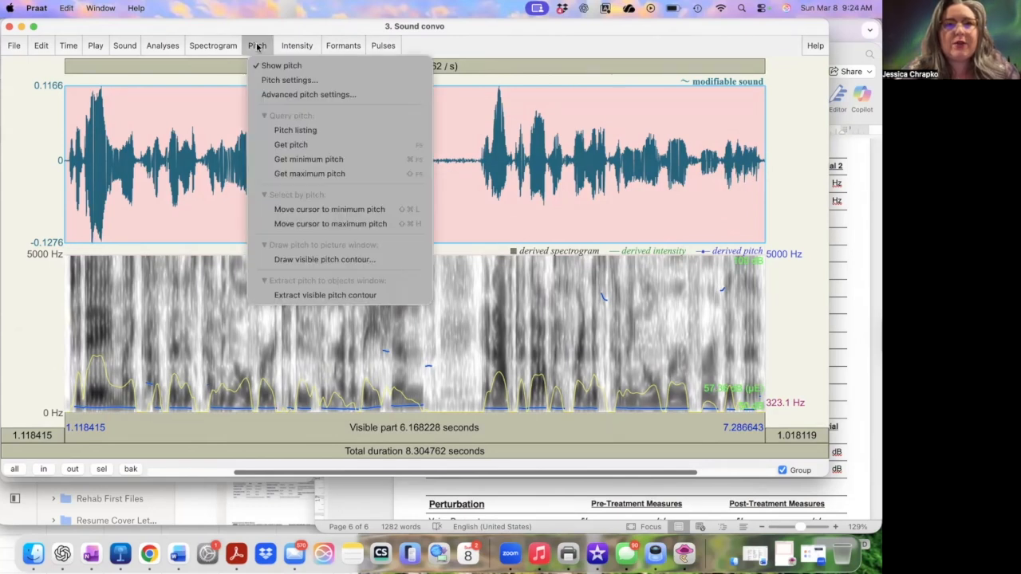
left_click(291, 144)
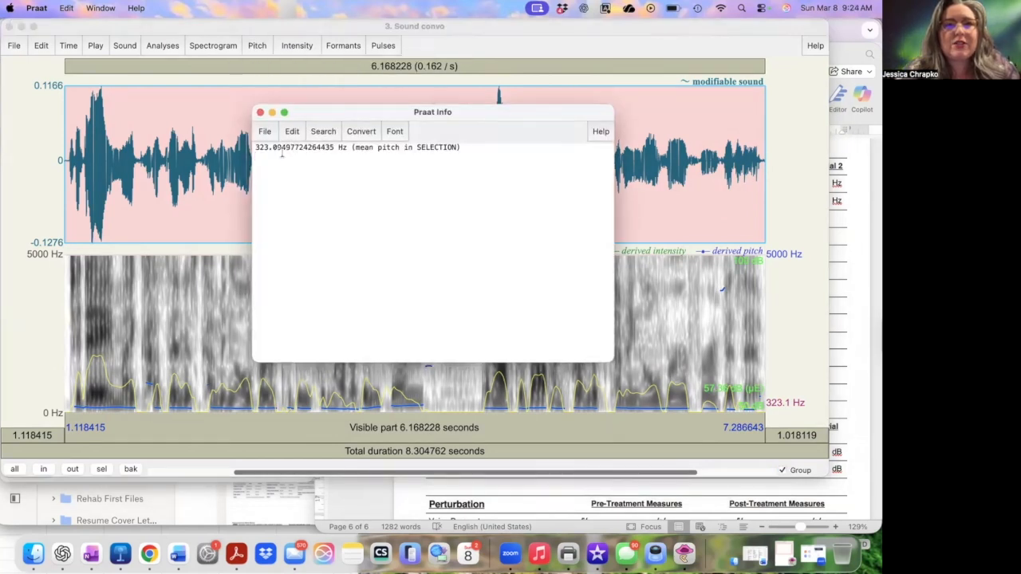
- Enter the mean pitch, 323.09 Hz, in the pre-treatment Conversation entry under Habitual Pitch in Word
key("super+Tab")
left_click(638, 288)
type("323.09 Hz")
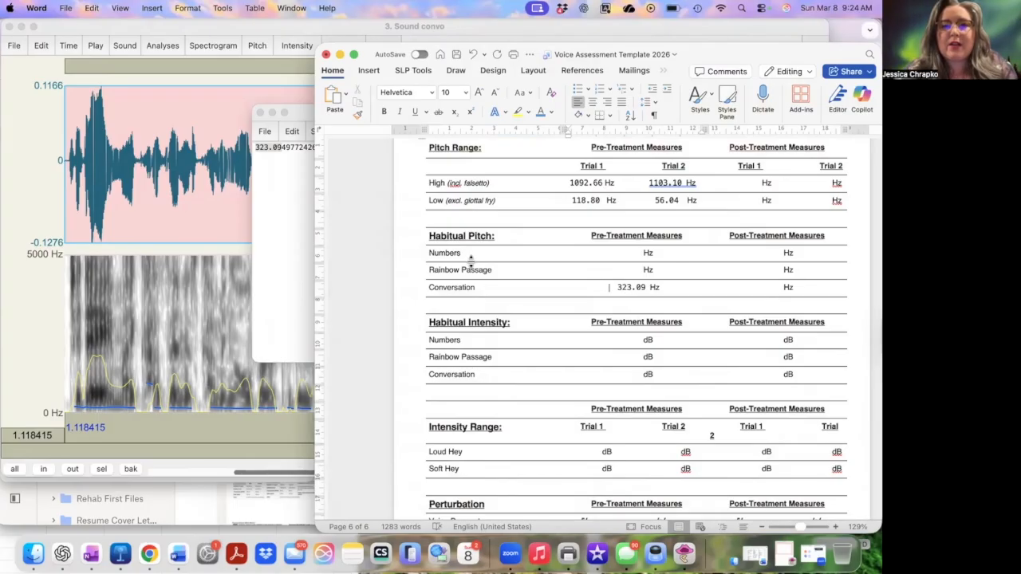
- Return to Praat, hide the pitch contour of the conversation sound, and get the intensity at the cursor
left_click(303, 275)
left_click(261, 112)
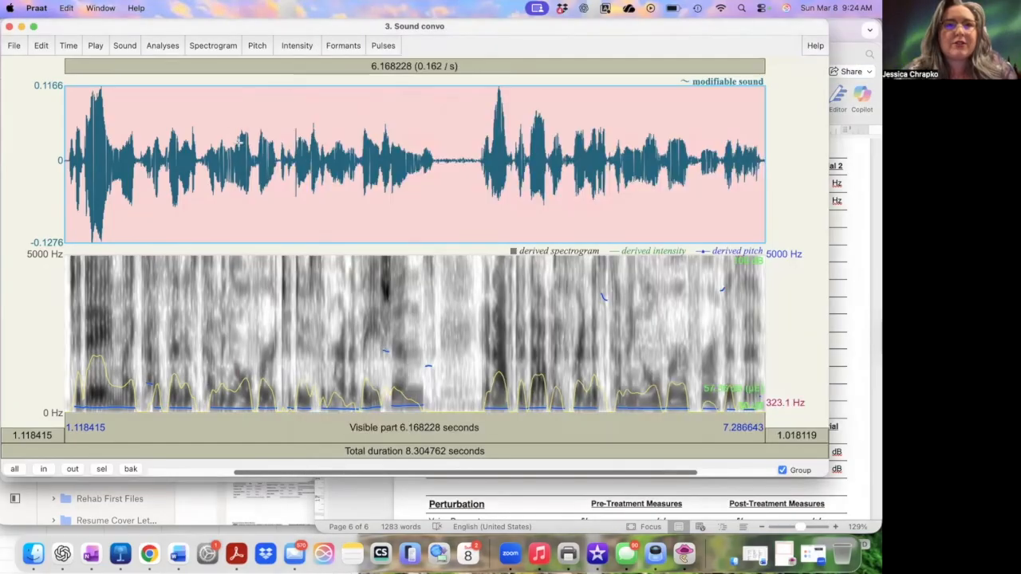
left_click(257, 45)
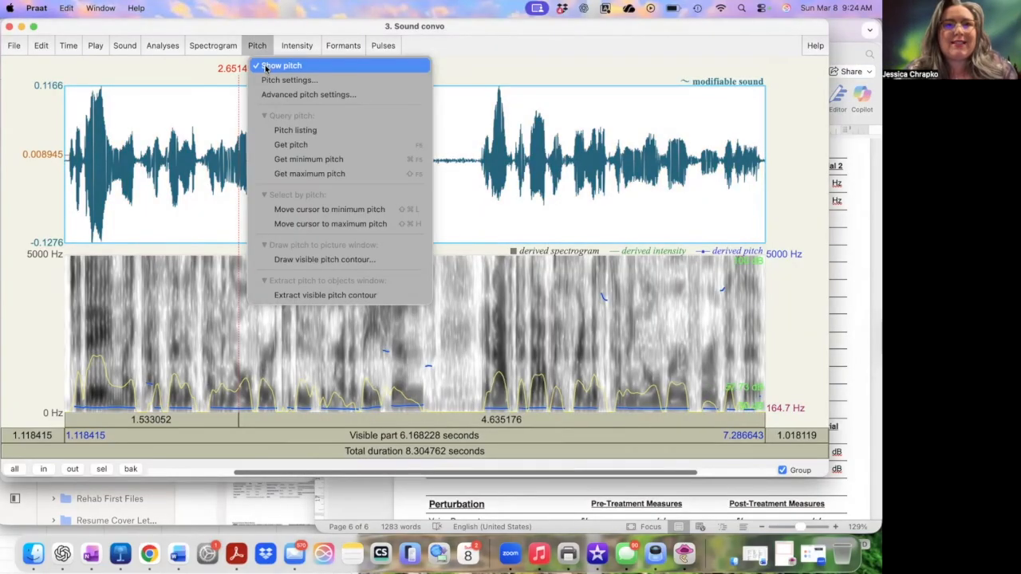
left_click(265, 67)
left_click(296, 45)
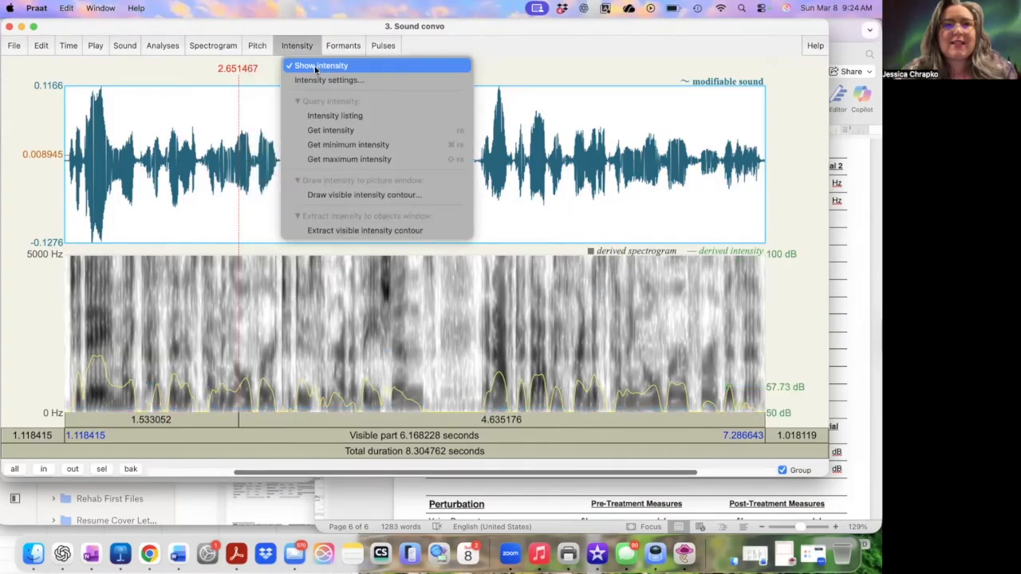
left_click(332, 131)
- Copy the intensity to two decimals, 57.72, into the pre-treatment Conversation entry under Habitual Intensity in Word
left_click_drag(481, 146, 429, 140)
key("super+c")
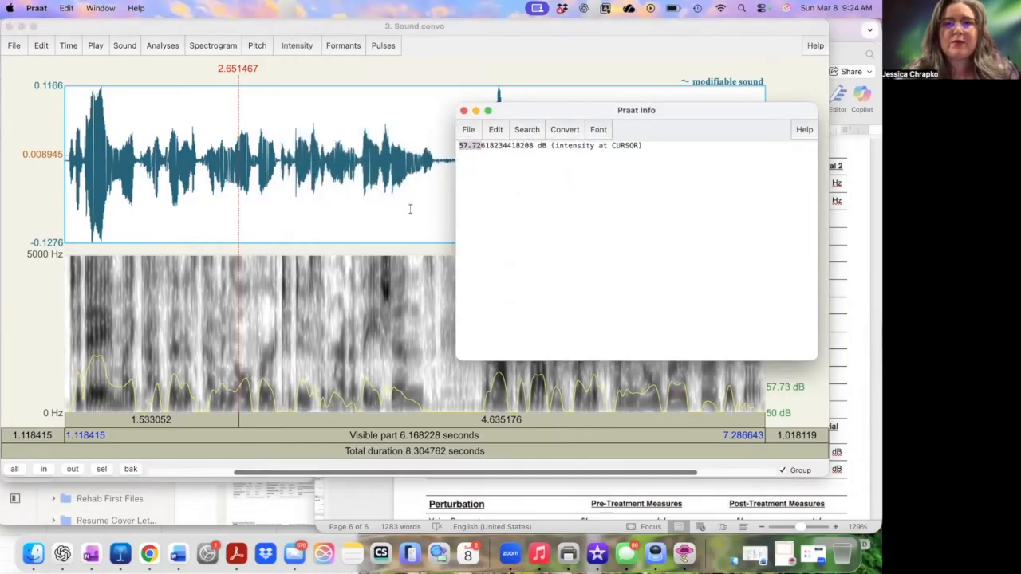
left_click(312, 375)
left_click(178, 552)
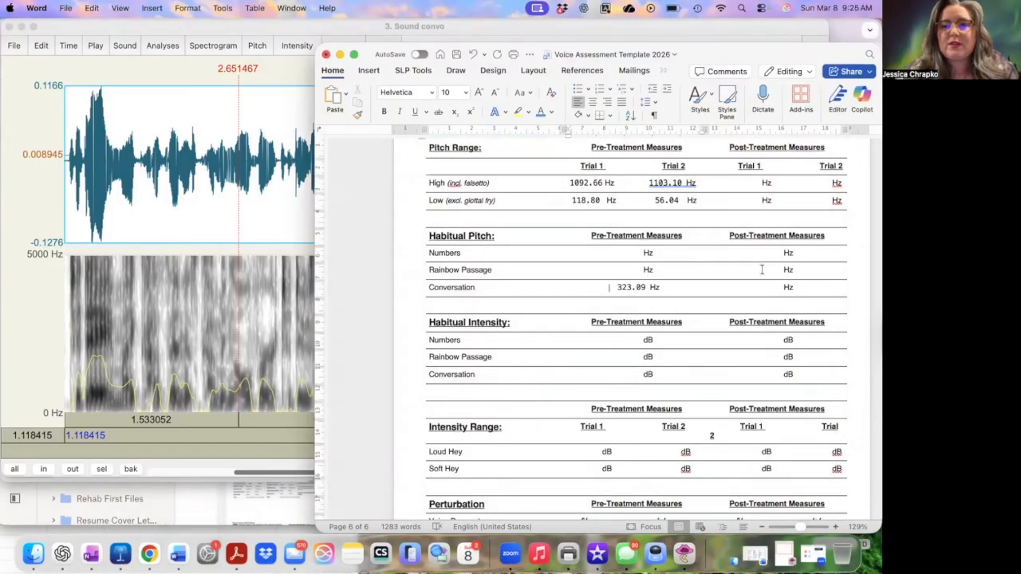
left_click(636, 374)
key("super+v")
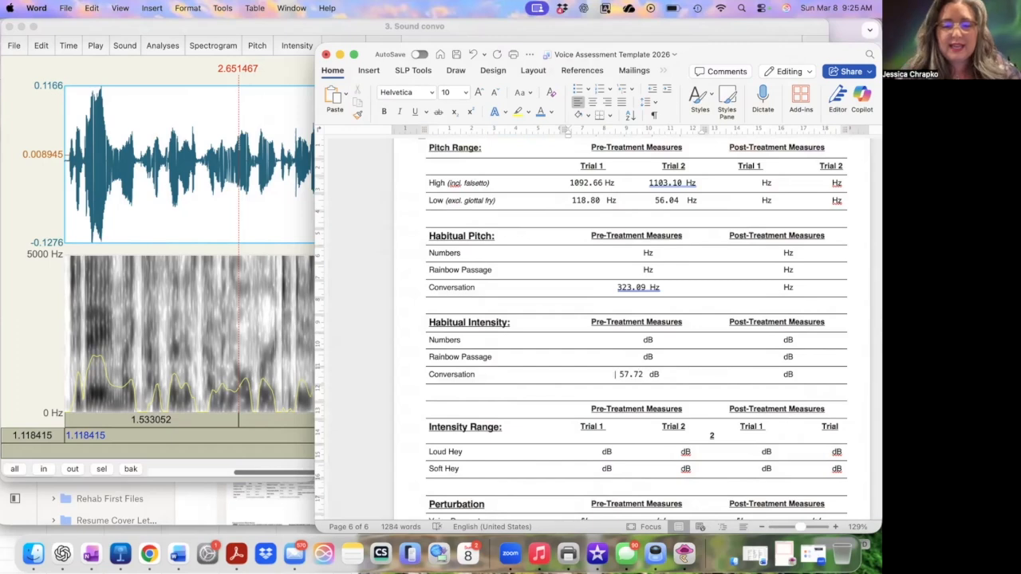
- Return to Praat, close the conversation sound's editor, and open Sound Loud_hey for viewing and editing
scroll(572, 445, "down", 3)
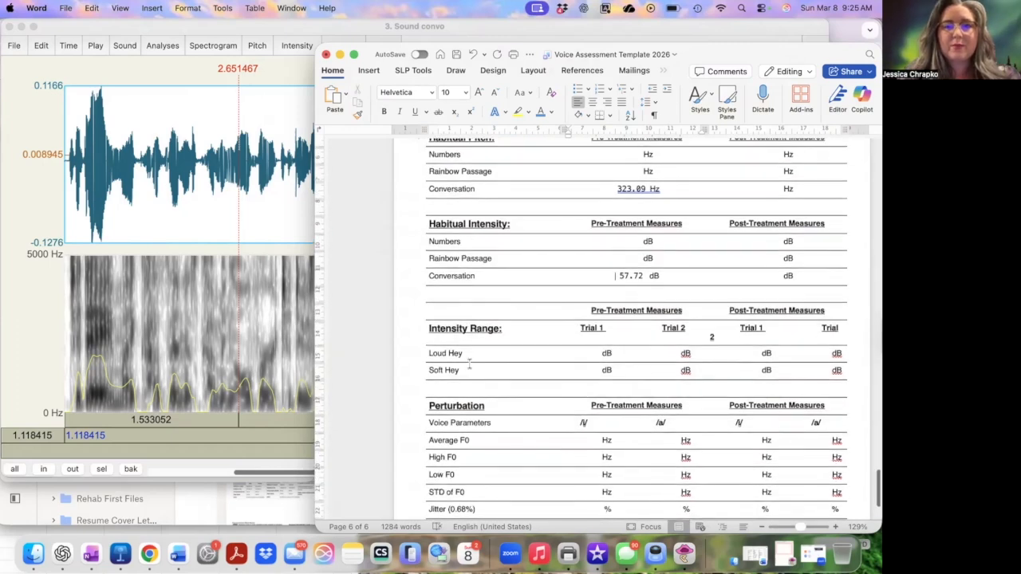
left_click(190, 304)
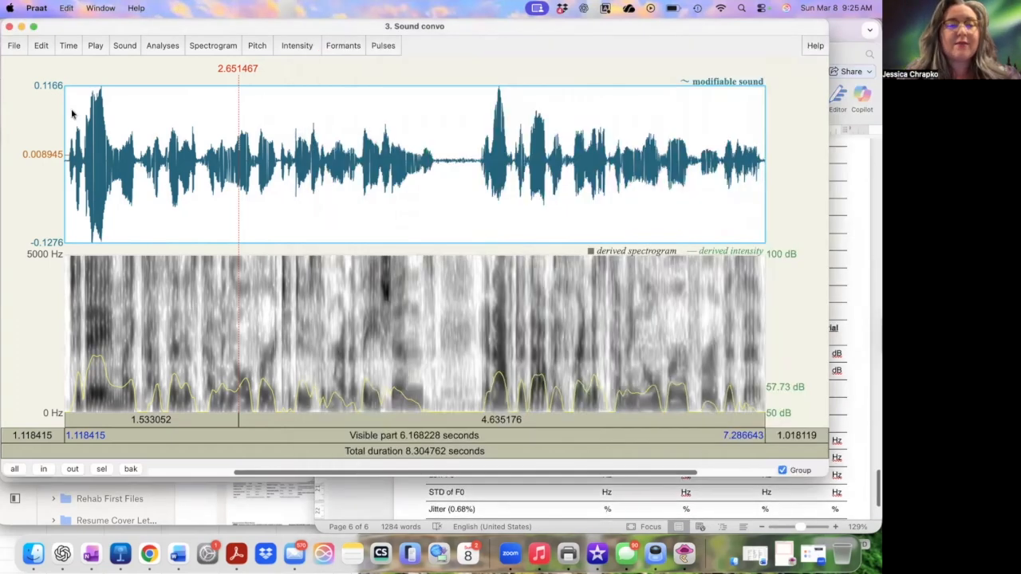
left_click(10, 26)
left_click(64, 148)
left_click(241, 112)
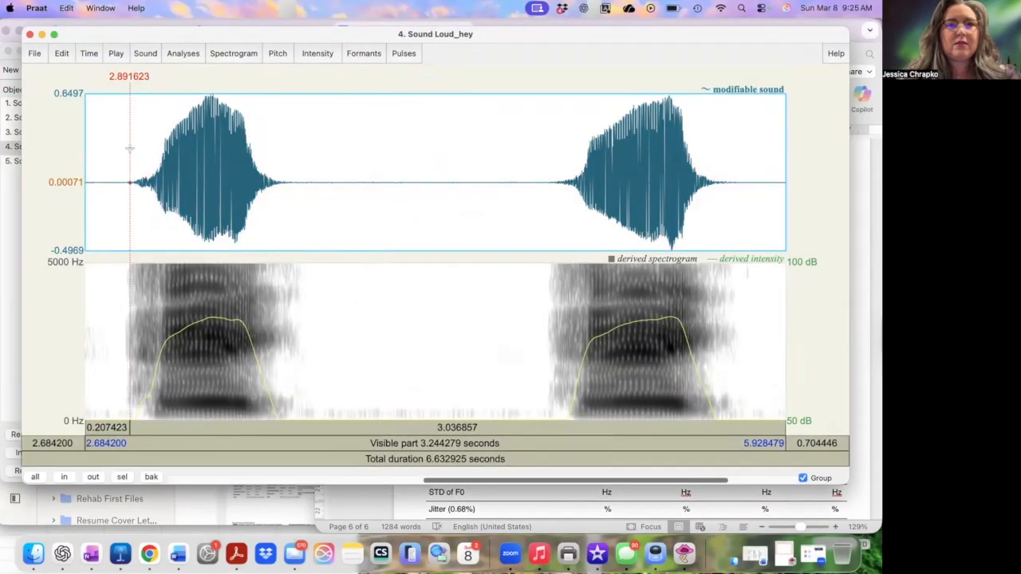
- Zoom to the first loud hey, get its maximum intensity, and copy the reading to two decimals, 82.58
left_click_drag(130, 150, 294, 166)
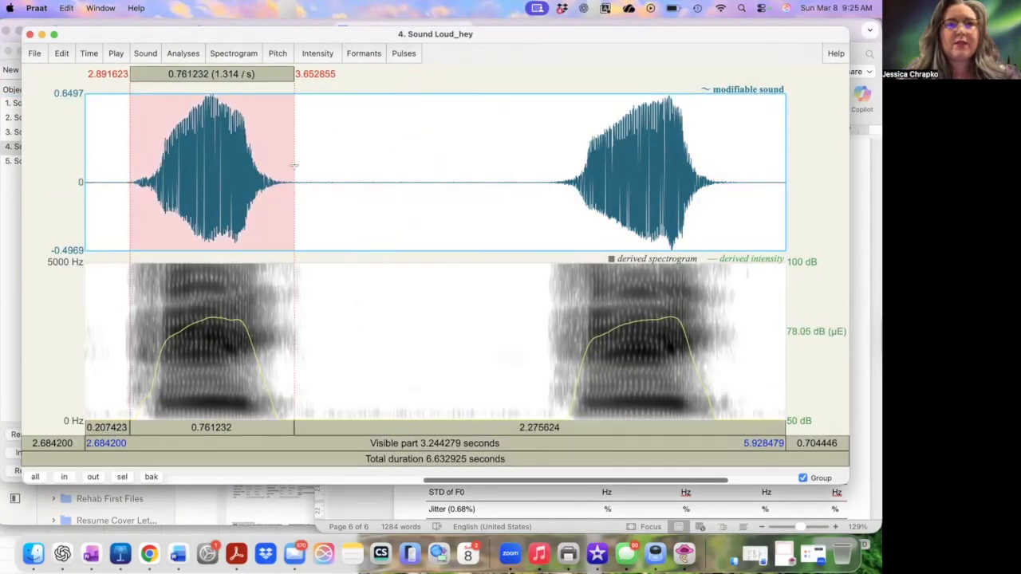
left_click(124, 477)
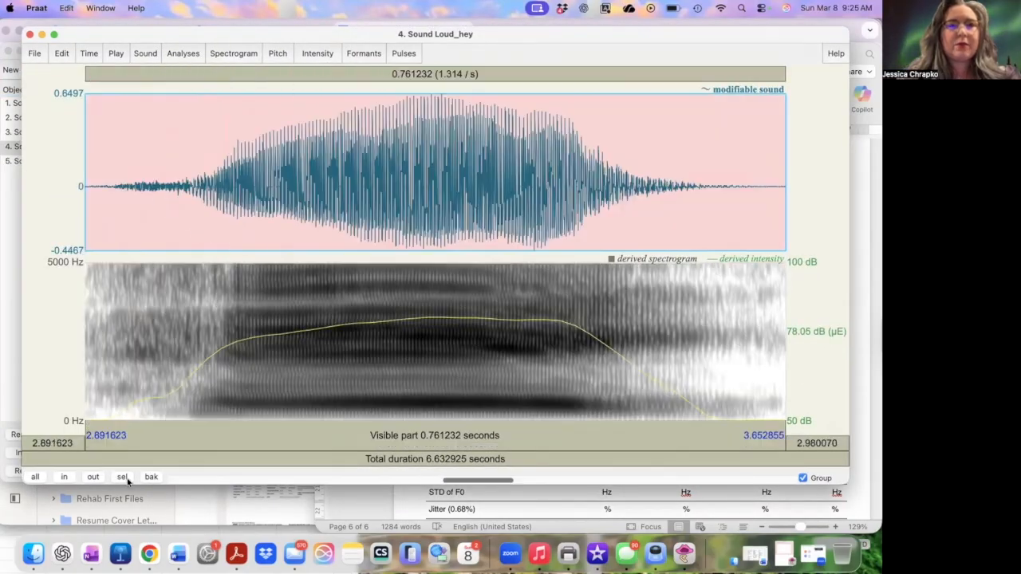
left_click(316, 54)
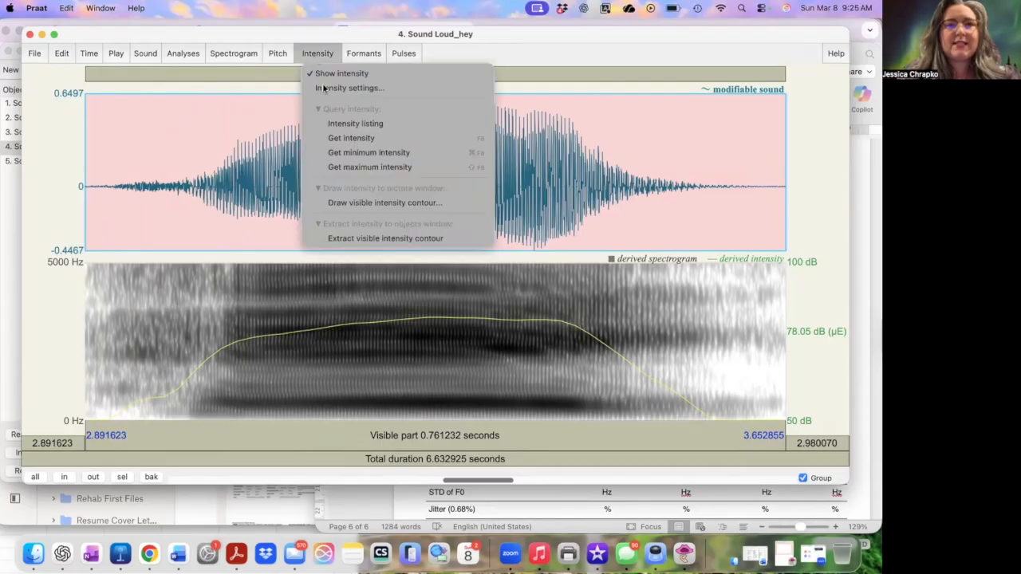
left_click(350, 169)
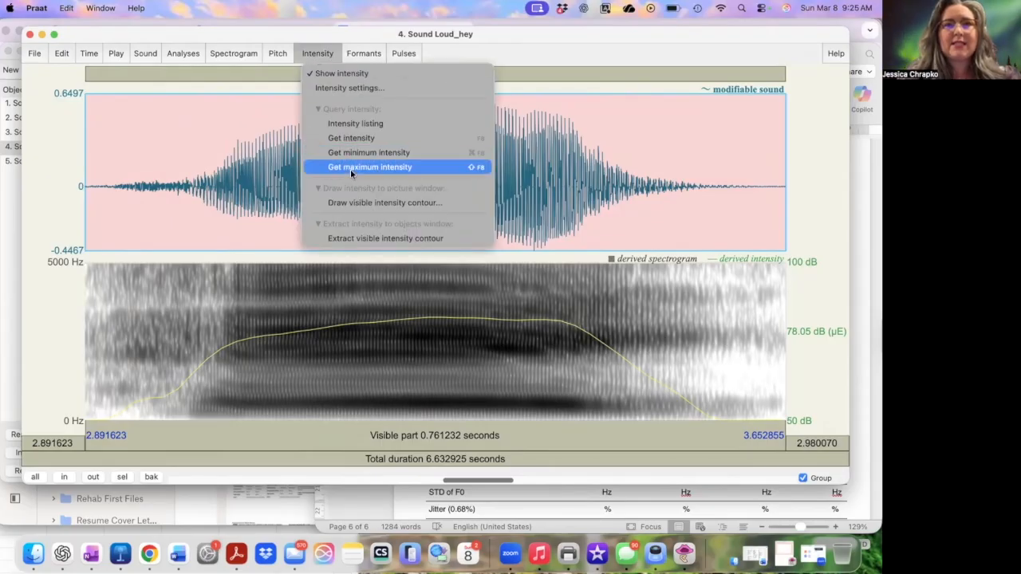
left_click_drag(482, 145, 430, 141)
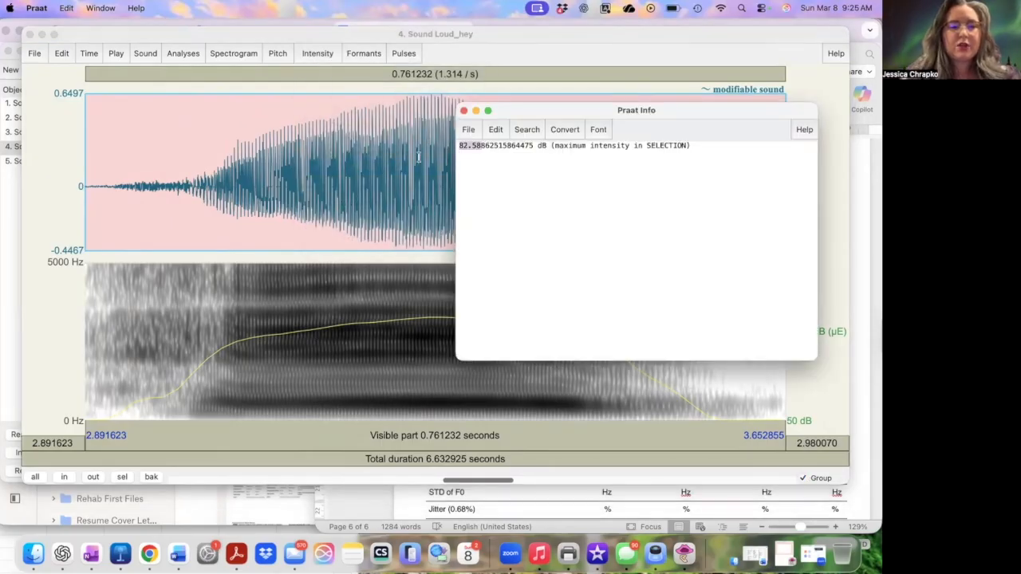
- Zoom out in the Loud_hey sound, select and zoom to the second hey, and get its maximum intensity
left_click(97, 479)
left_click(96, 479)
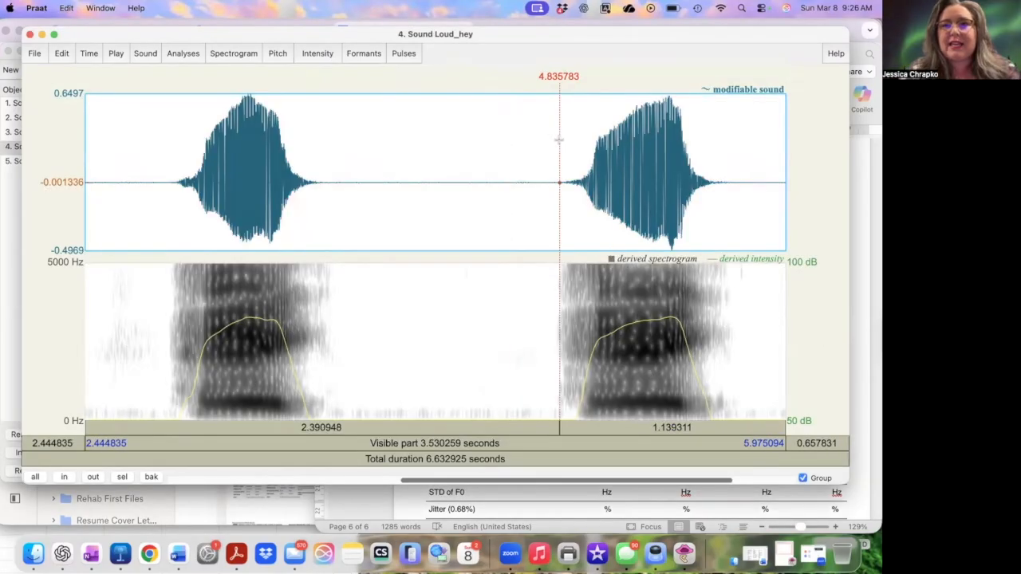
left_click_drag(559, 141, 719, 165)
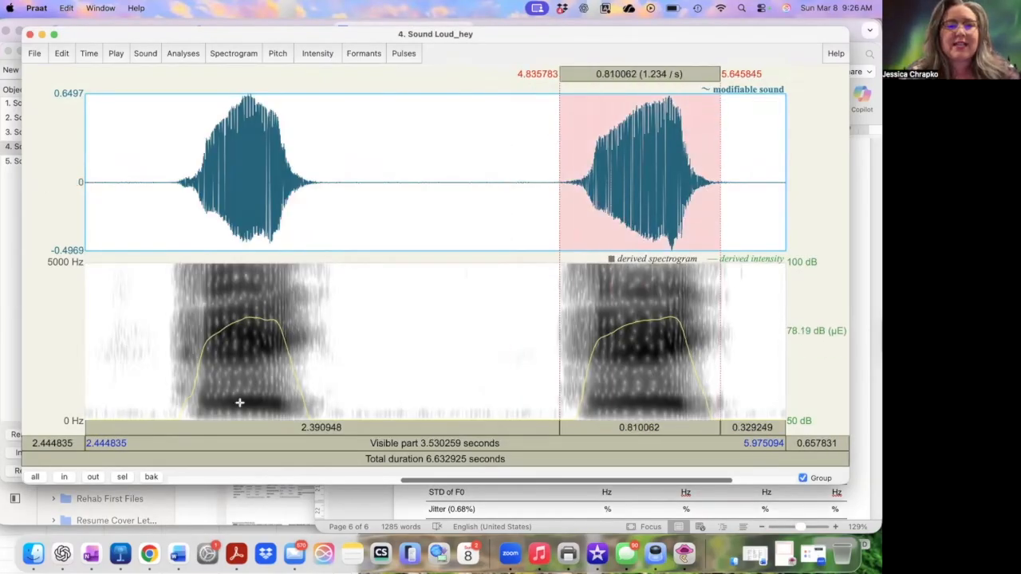
left_click(122, 477)
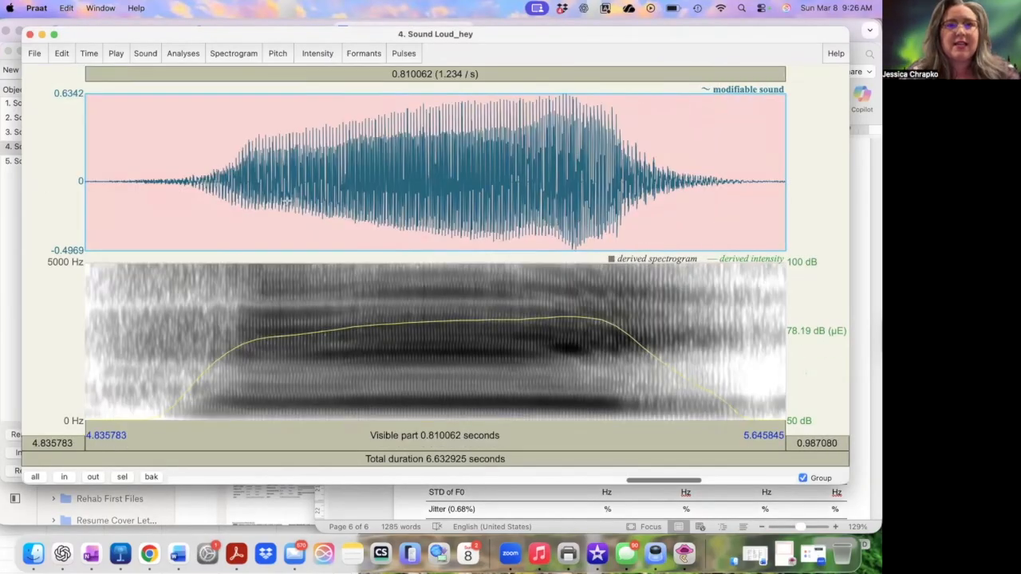
left_click(319, 56)
left_click(346, 166)
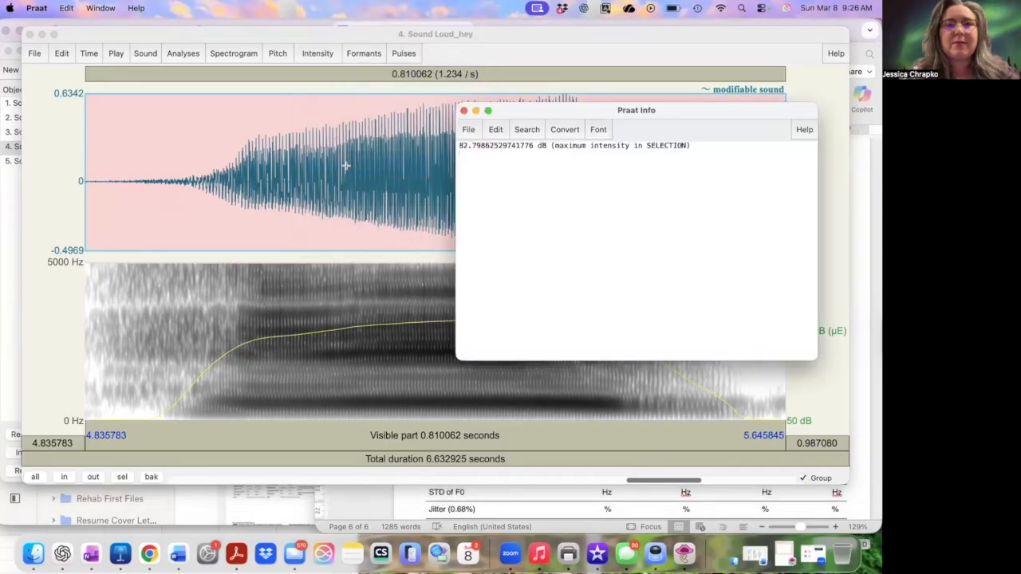
- Copy the maximum intensity to two decimals, 82.79, into the pre-treatment Loud Hey entry for Trial 2 in Word
left_click_drag(482, 146, 439, 139)
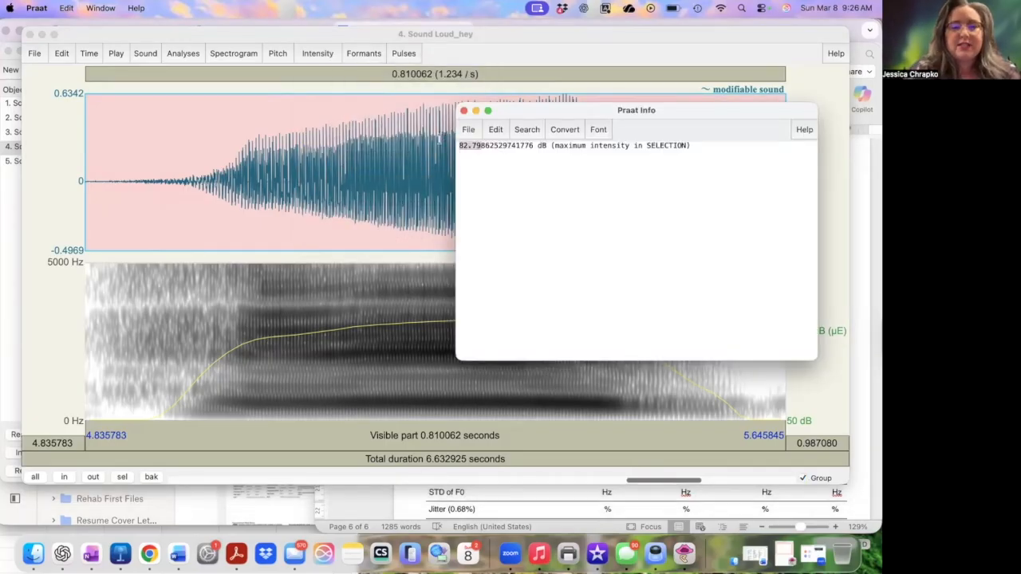
key("super+c")
left_click(178, 554)
left_click(684, 353)
key("super+v")
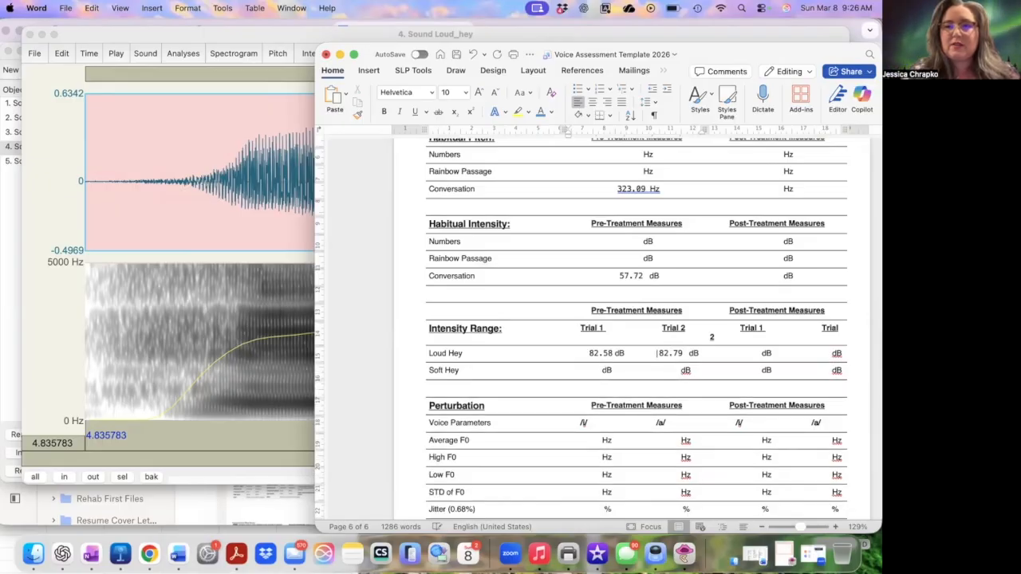
- Return to Praat, close the Loud_hey editor, and open Sound Soft_hey for viewing and editing
left_click(269, 330)
left_click(29, 35)
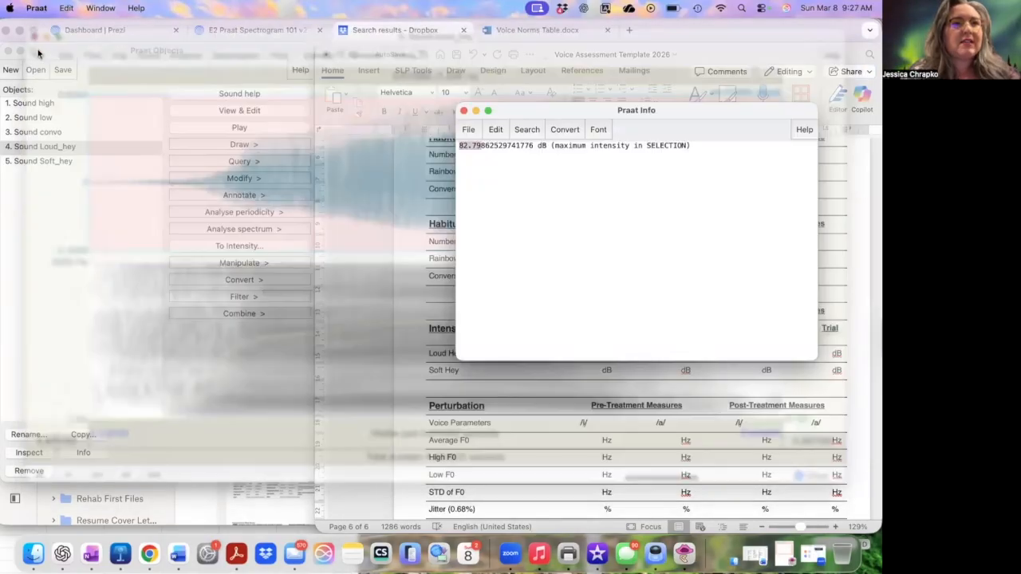
left_click(95, 160)
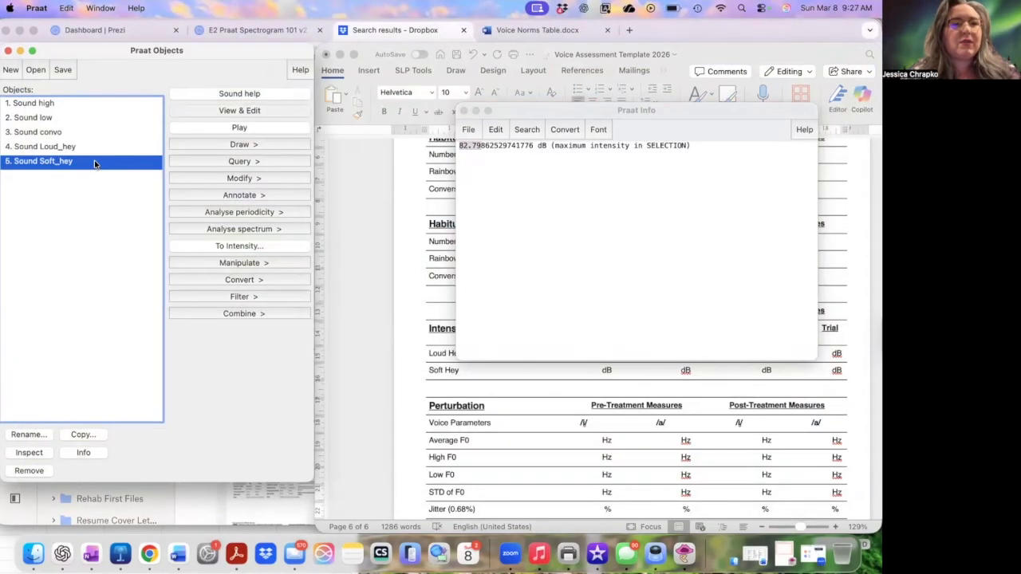
left_click(252, 112)
- Zoom to the first soft hey, get its minimum intensity, and copy 31.40 into the pre-treatment Soft Hey entry for Trial 1 in Word
left_click(124, 511)
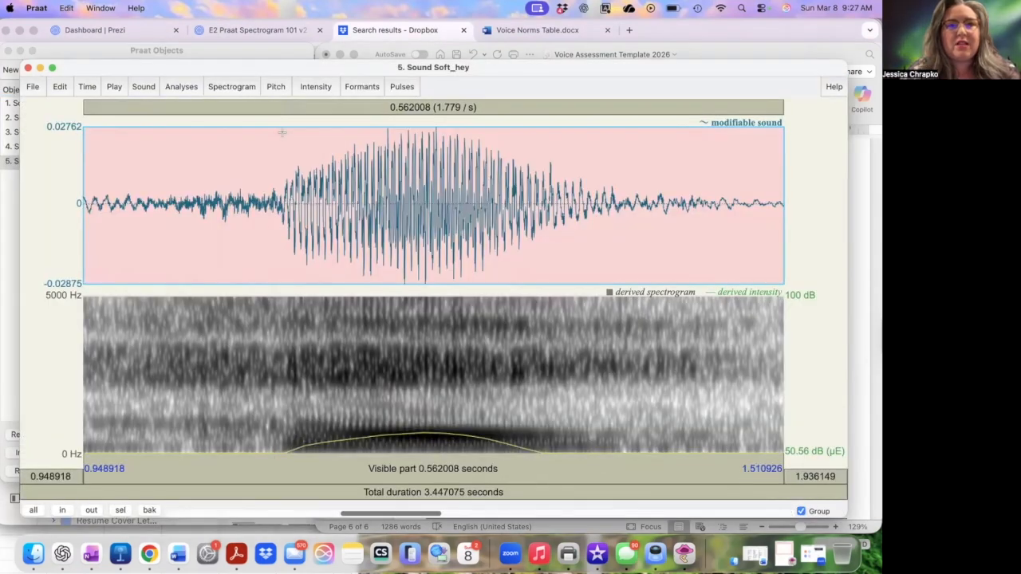
left_click(314, 86)
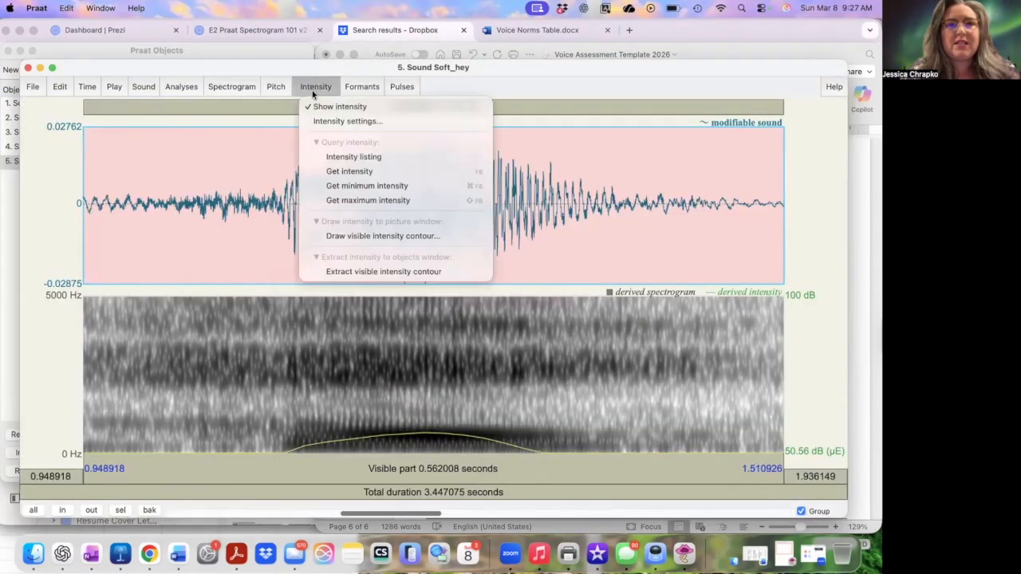
left_click(356, 186)
left_click_drag(460, 146, 482, 145)
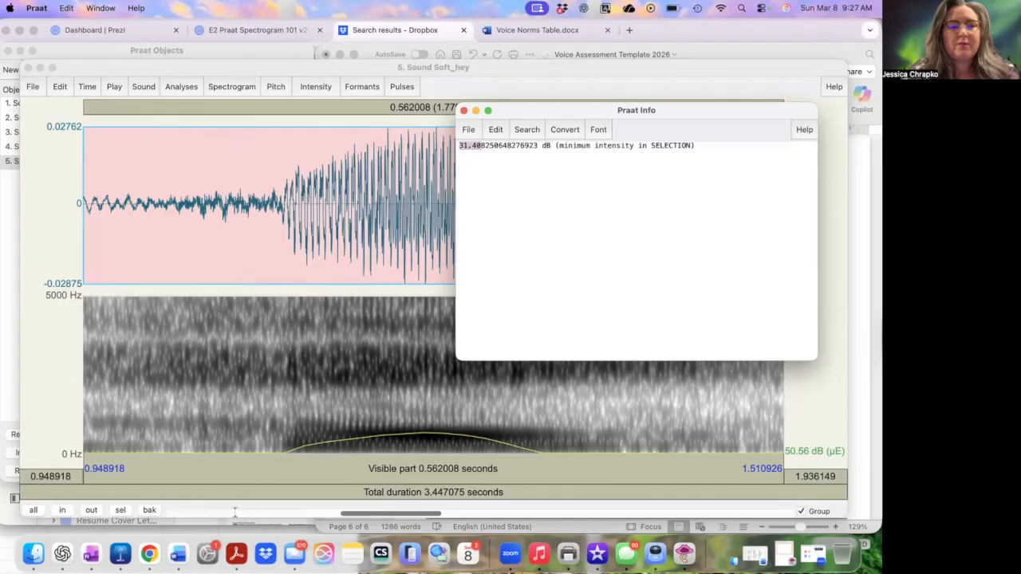
left_click(178, 553)
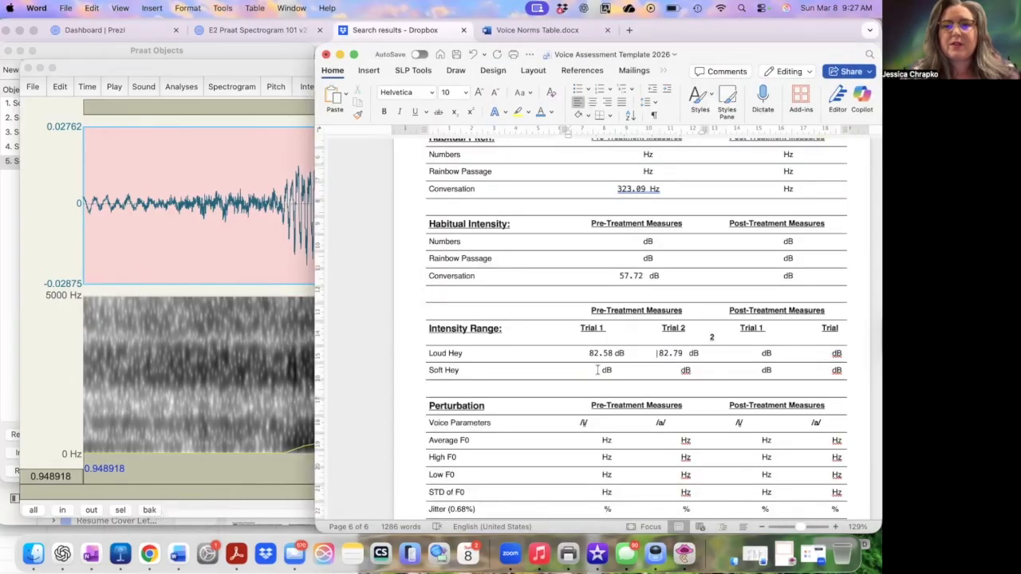
- Return to Praat, zoom out in the Soft_hey sound, select and zoom to the second hey, and get its minimum intensity
left_click(104, 490)
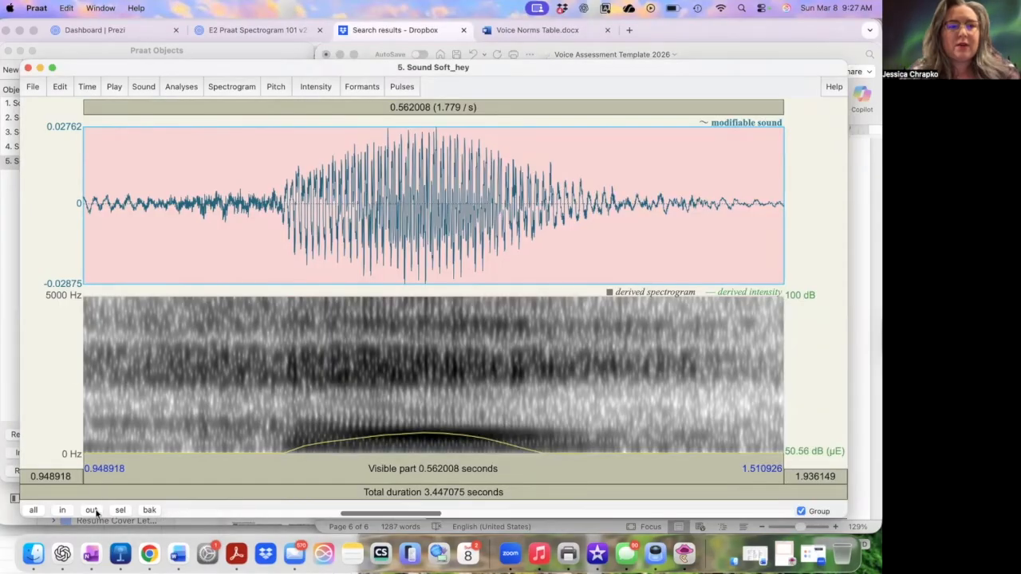
left_click(91, 511)
left_click(92, 511)
left_click(92, 510)
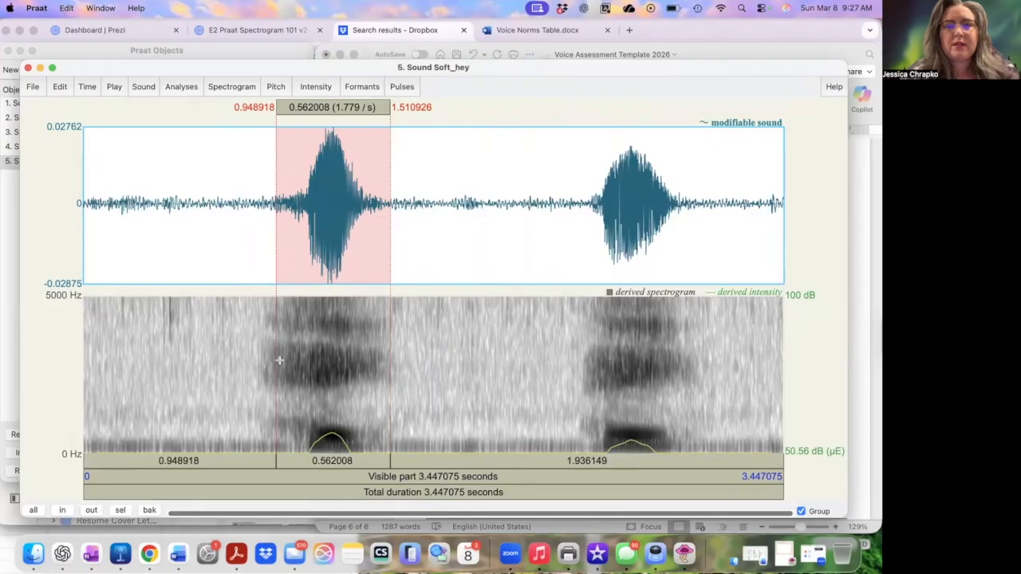
left_click_drag(589, 170, 692, 200)
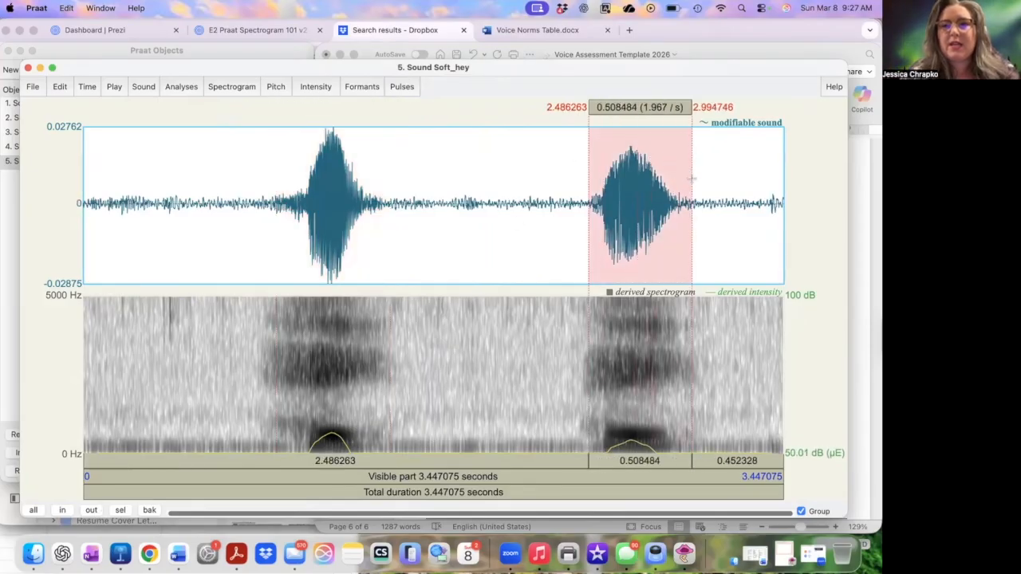
left_click(120, 511)
left_click(316, 86)
left_click(336, 186)
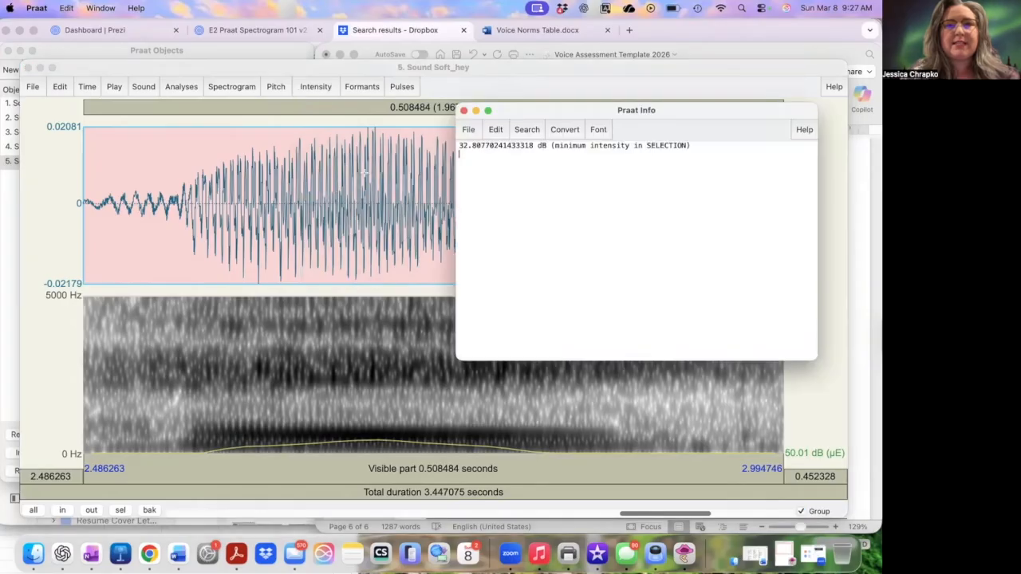
- Copy the minimum intensity to two decimals, 32.80, into the pre-treatment Soft Hey entry for Trial 2 in Word, removing extra spaces around it
left_click_drag(481, 145, 402, 126)
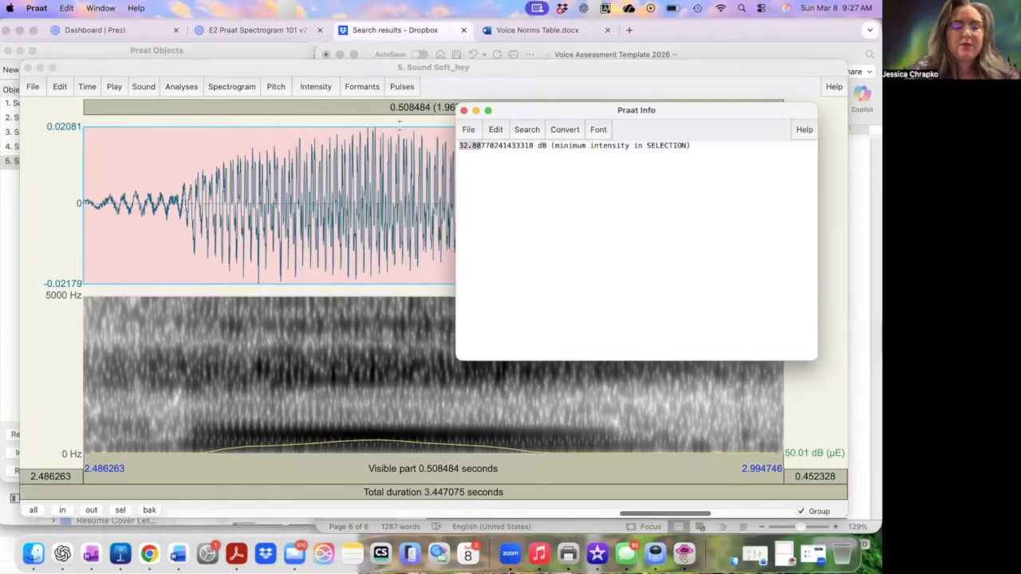
key("super+Tab")
left_click(682, 372)
key("BackSpace")
key("BackSpace")
key("BackSpace")
key("BackSpace")
key("BackSpace")
key("BackSpace")
key("super+v")
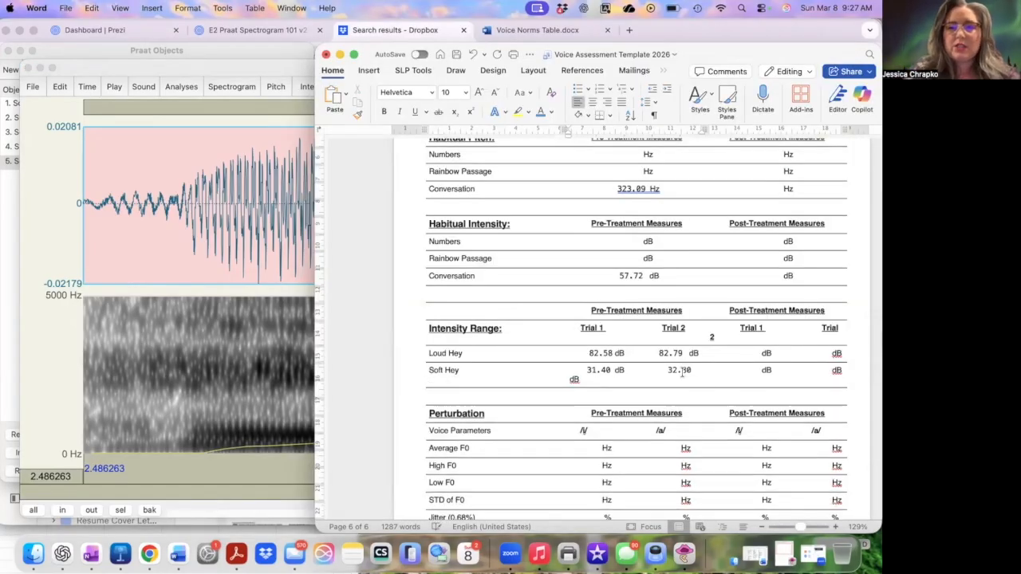
key("BackSpace")
key("BackSpace")
key("BackSpace")
key("BackSpace")
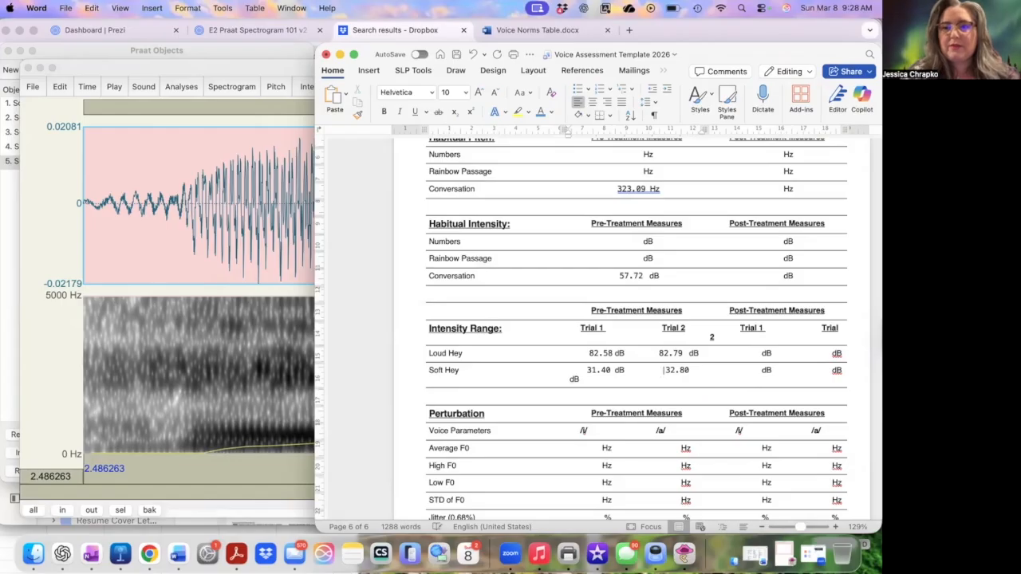
- Return to Praat, close the Soft_hey editor, and open the sound recorder for a new mono sound
scroll(681, 401, "down", 3)
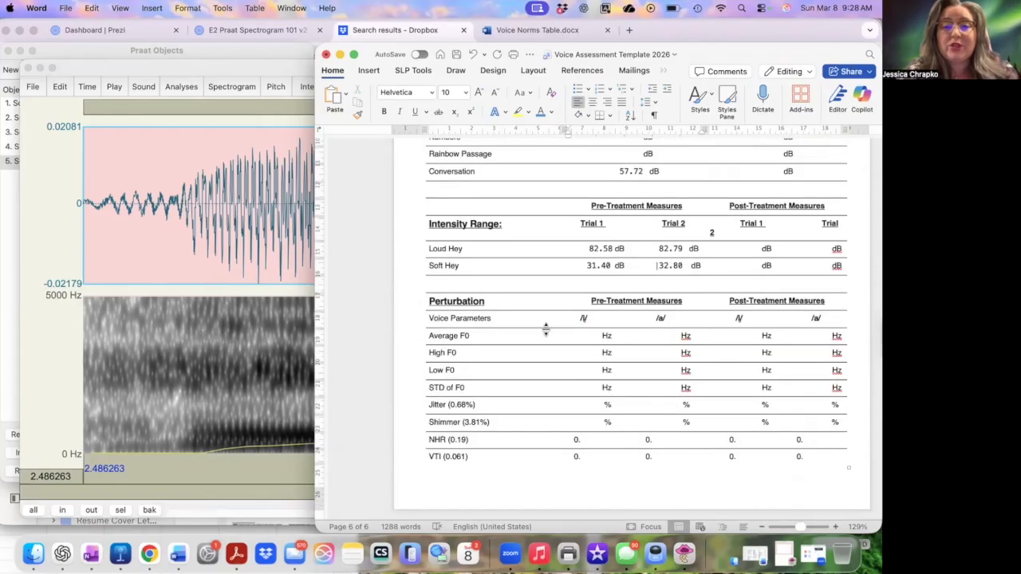
left_click(40, 162)
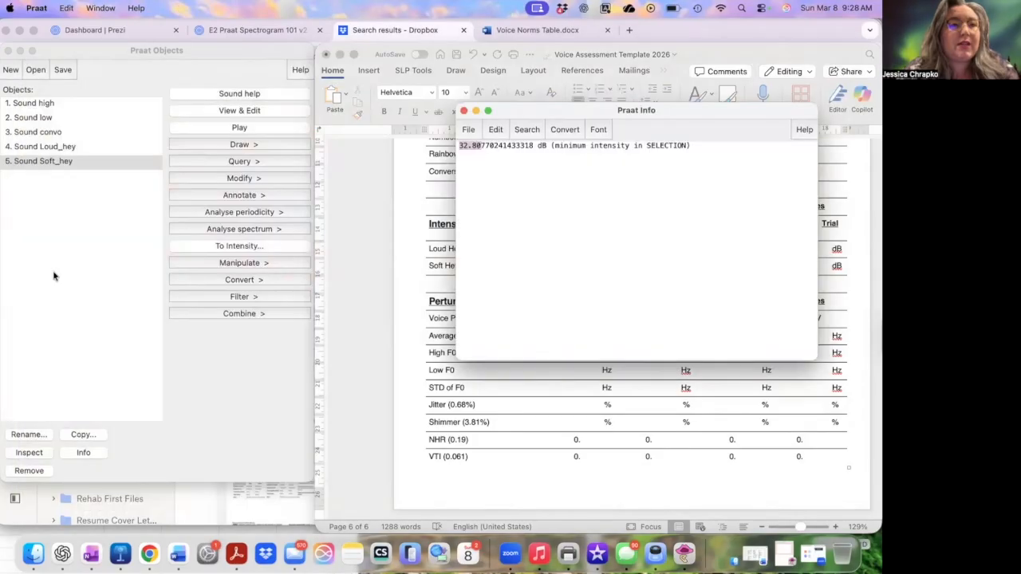
left_click(11, 69)
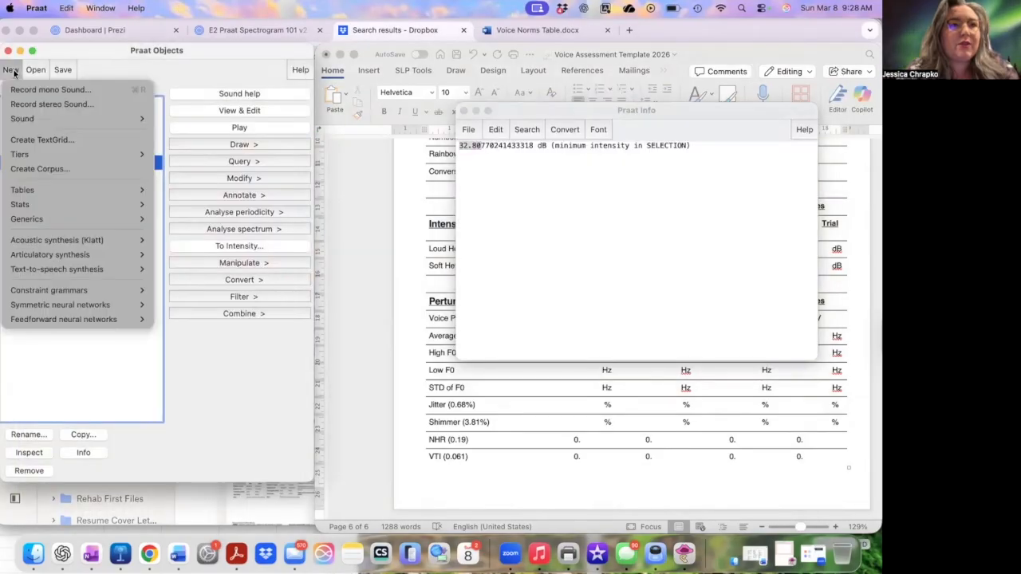
left_click(38, 89)
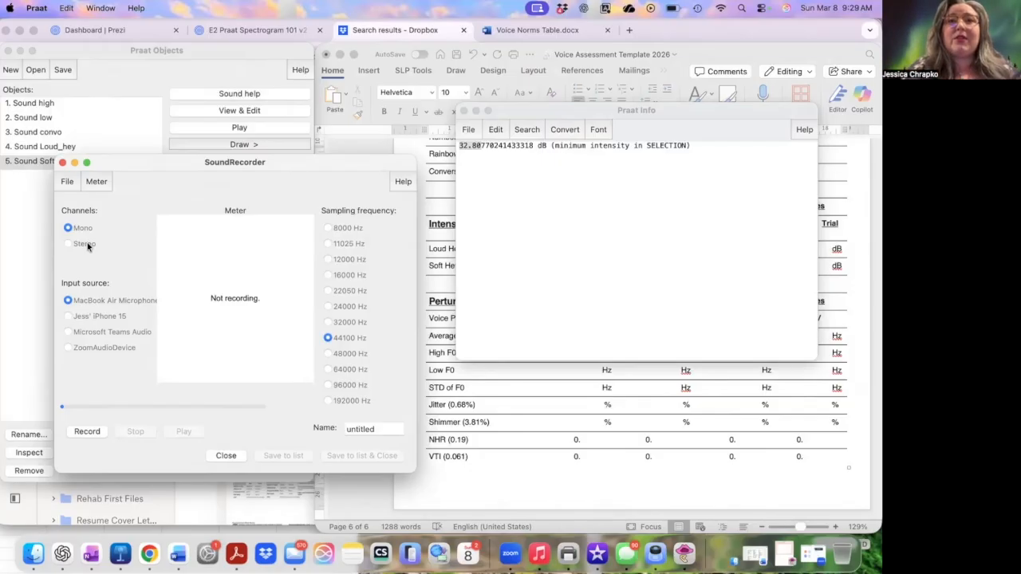
- Record a steady "ee" voice sample at 44100 Hz, name it "ee steady", and save it to the object list
left_click(87, 431)
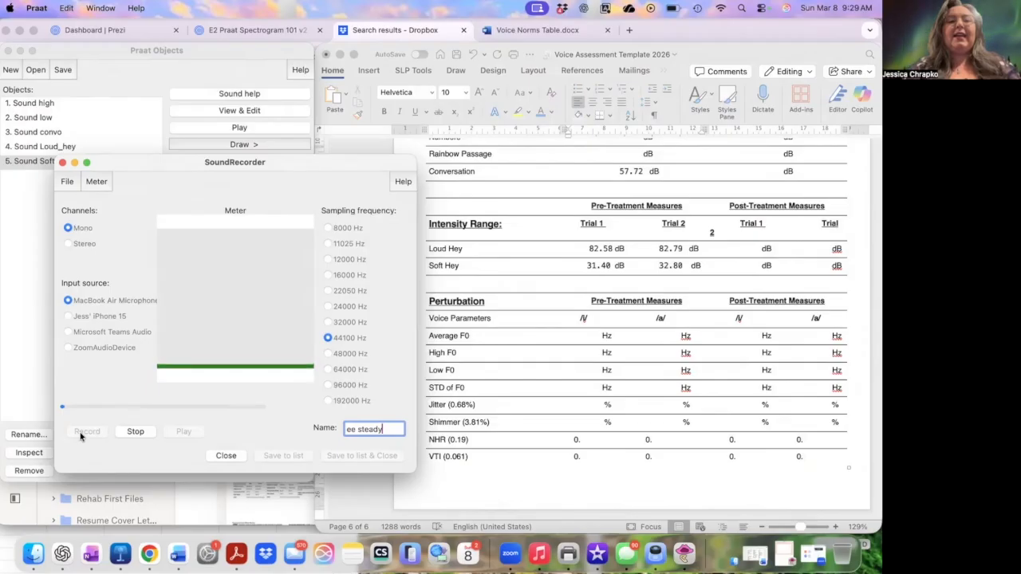
left_click(136, 430)
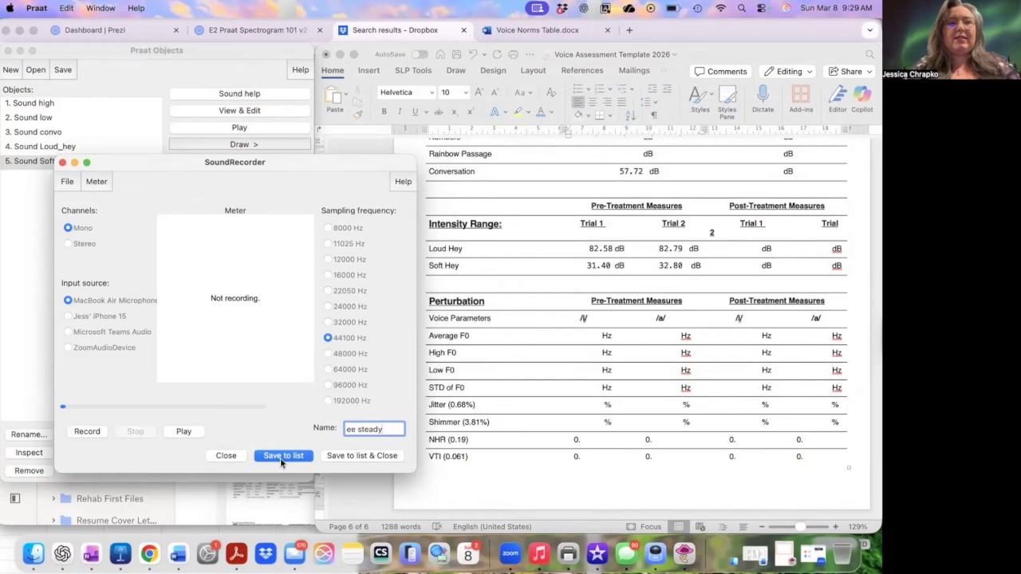
left_click(283, 455)
- Name the next voice sample "ee wobble", record it, and save it to the object list
key("alt+BackSpace")
type("wobble")
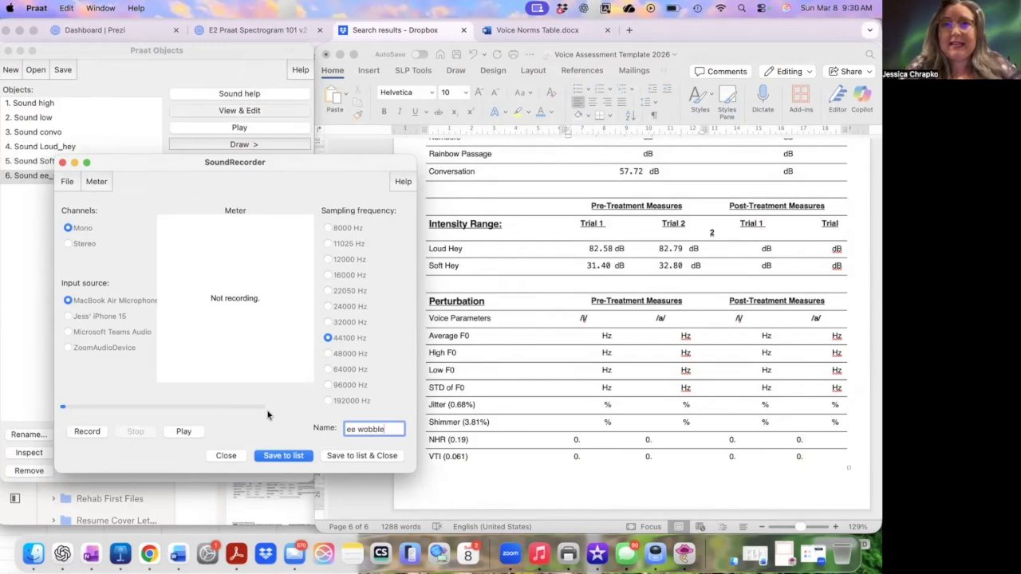
left_click(82, 432)
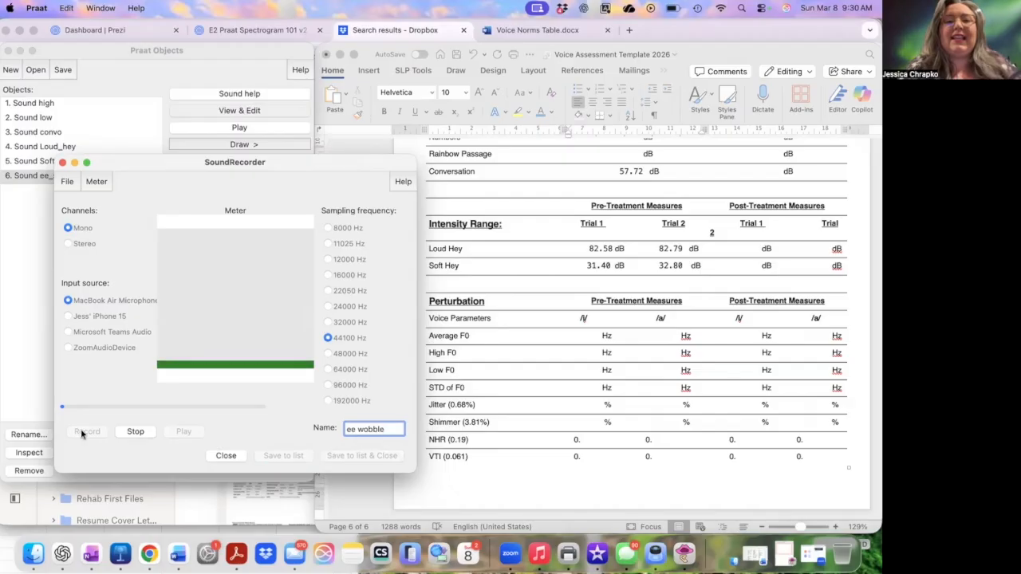
left_click(134, 432)
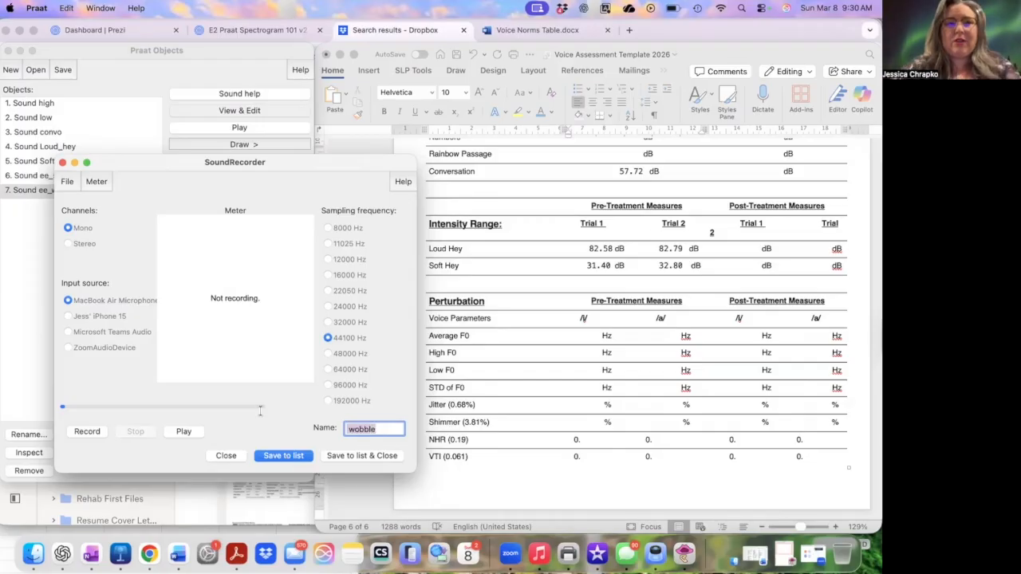
- Name the next voice sample "ah stable", record it, and save it to the object list
type("ah stable")
left_click(86, 432)
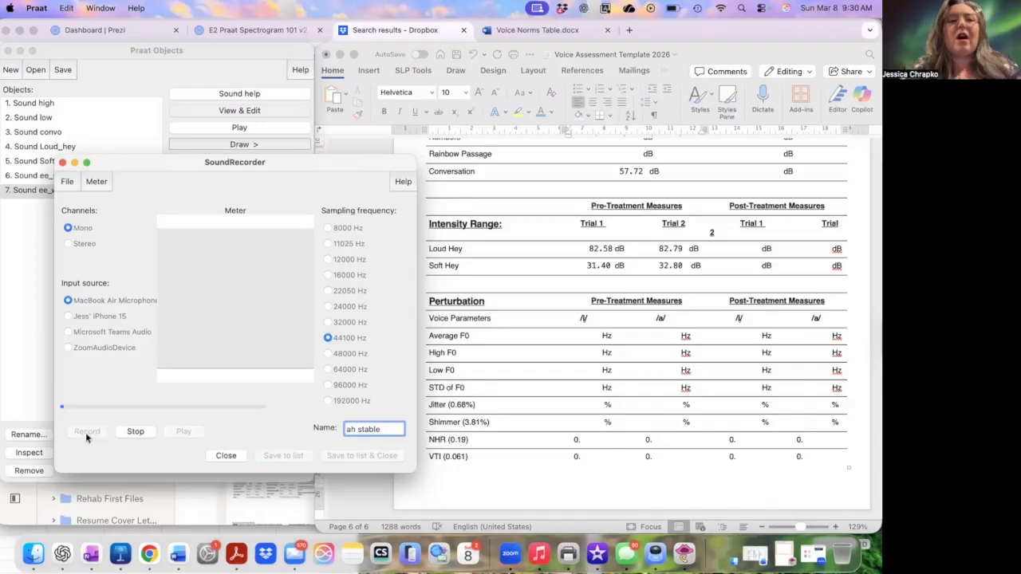
left_click(135, 432)
left_click(277, 454)
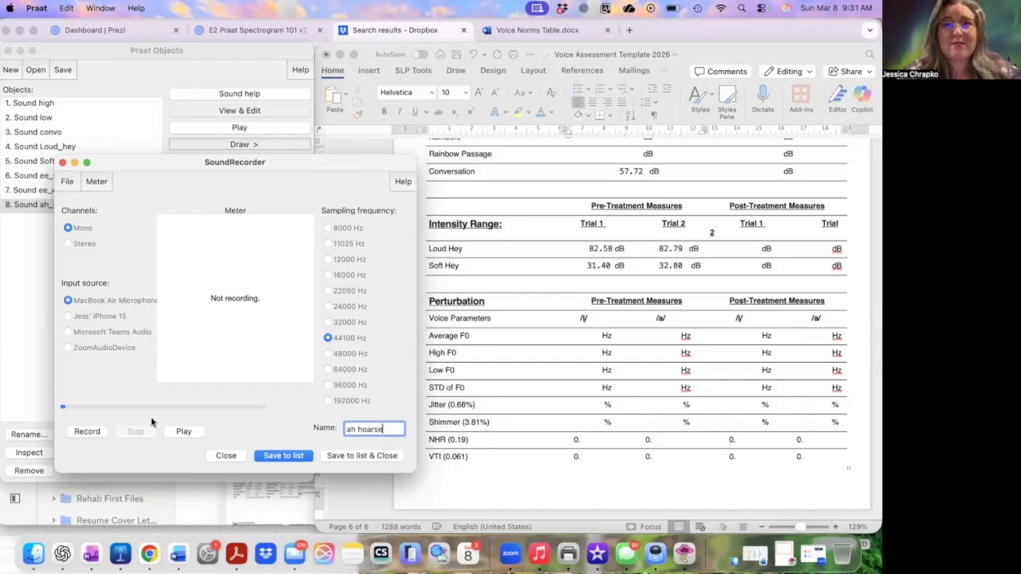
- Record the "ah hoarse" voice sample, save it to the object list, and close the sound recorder
left_click(84, 431)
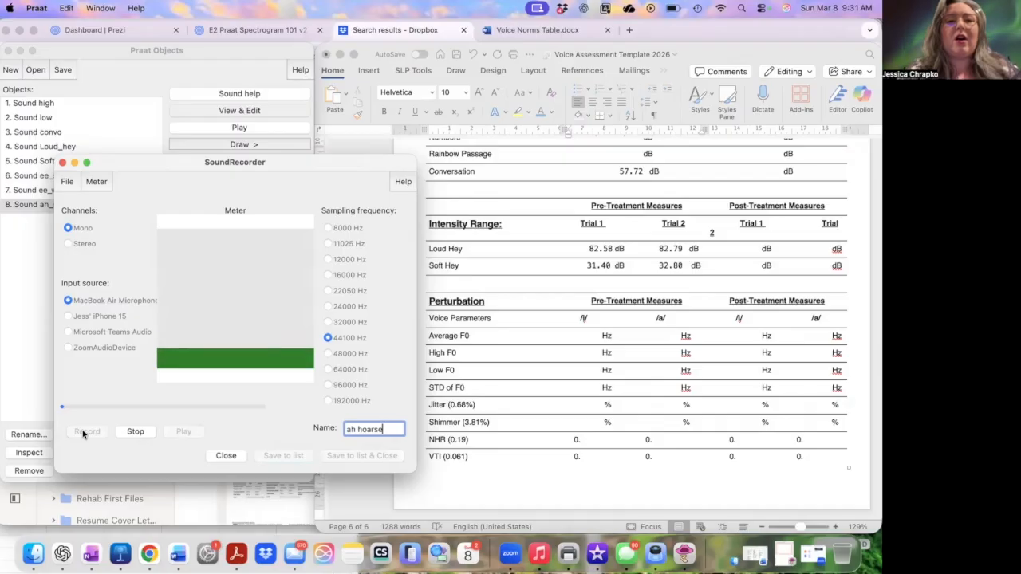
left_click(135, 431)
left_click(361, 456)
- View the ee_steady sound in its editor, and switch to OneNote for the notes on jitter, shimmer and NHR
left_click(69, 175)
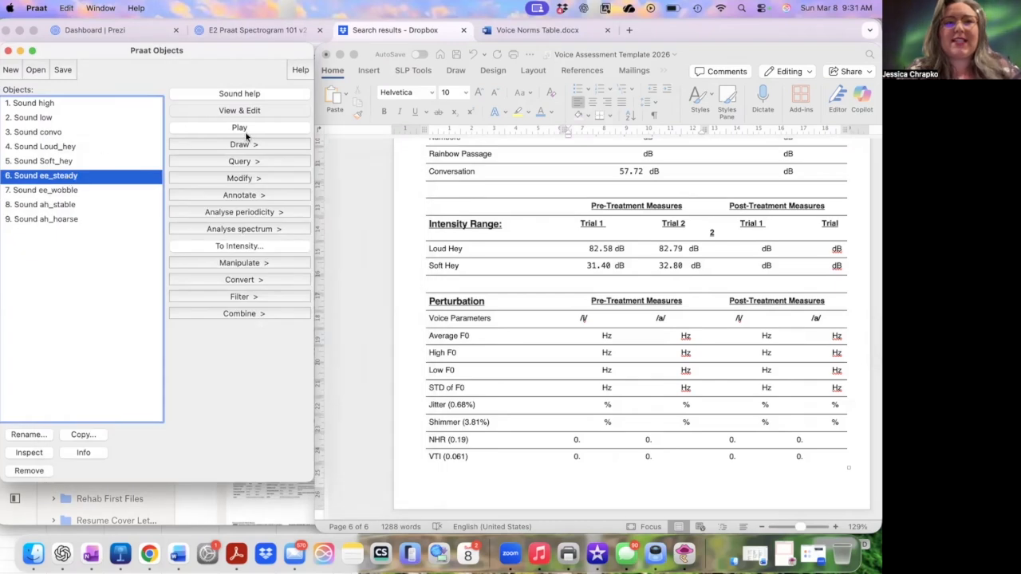
left_click(265, 111)
left_click_drag(437, 156, 643, 179)
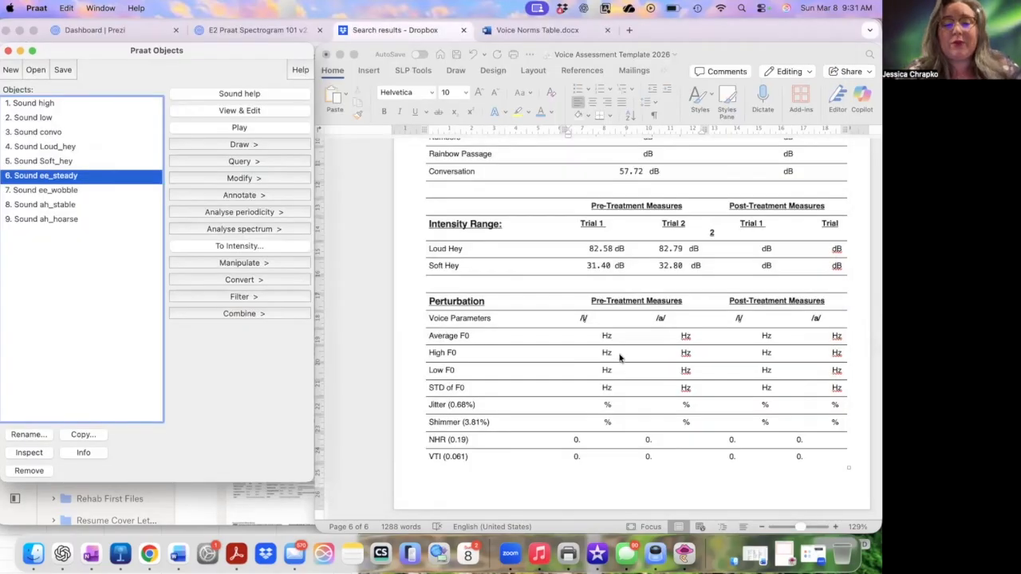
left_click(91, 553)
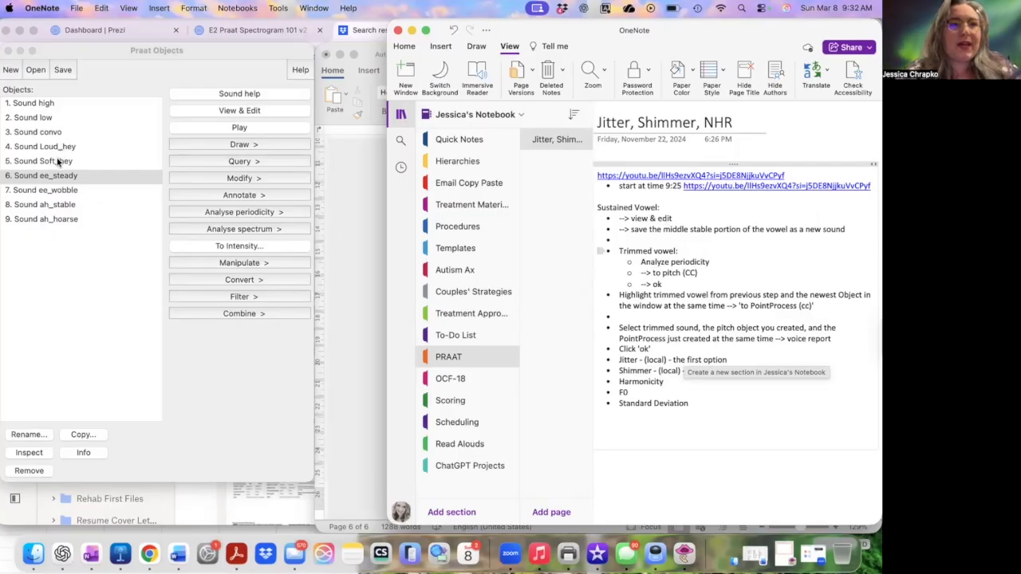
- In Praat, select a stable portion of about 2.28 s in ee_steady and save it as WAV file ee_steady in Downloads
left_click(84, 177)
left_click(241, 111)
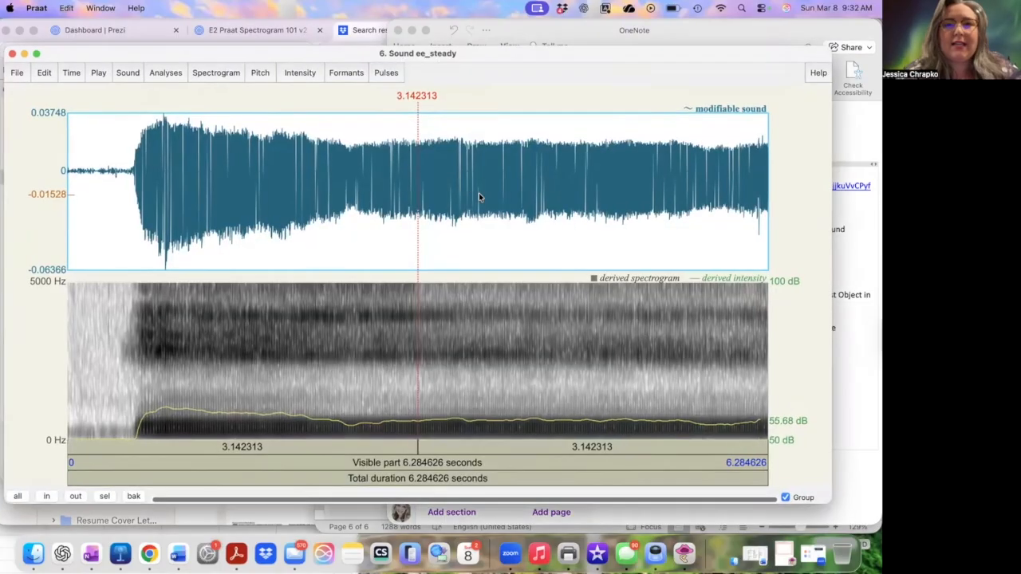
left_click_drag(450, 191, 704, 191)
left_click(16, 73)
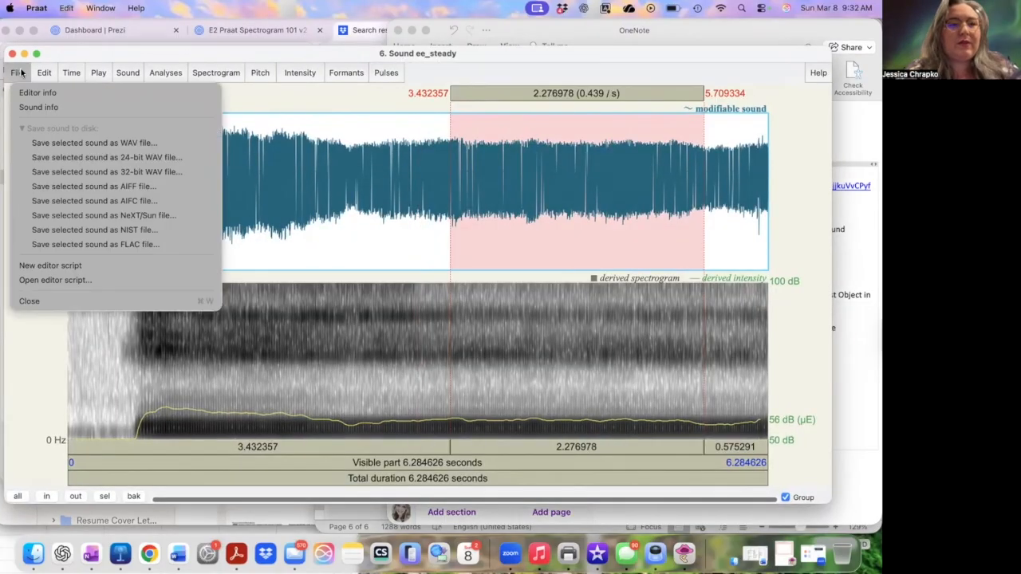
left_click(83, 145)
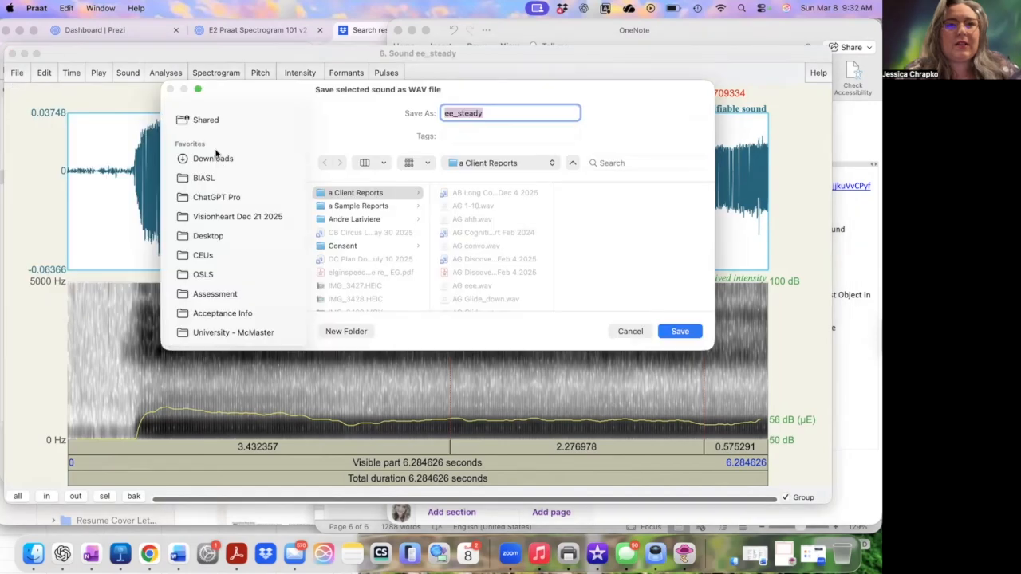
left_click(215, 159)
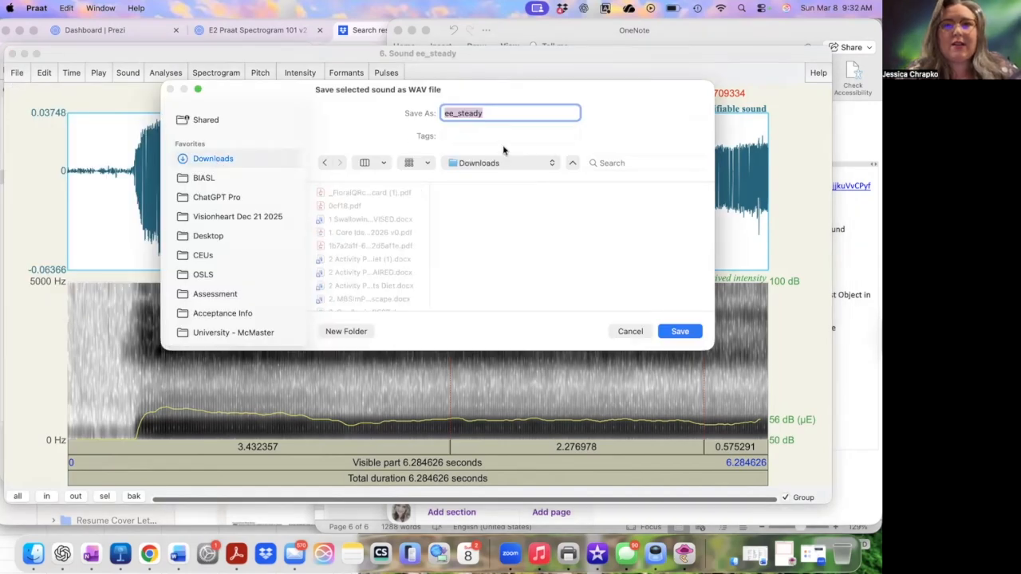
left_click(679, 331)
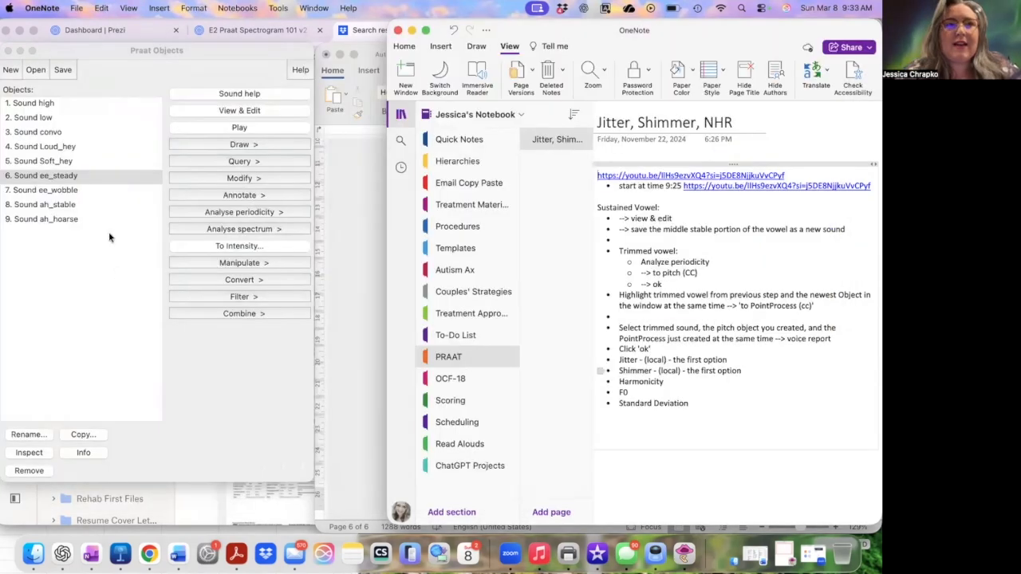
- Read the trimmed ee_steady.wav file from Downloads into the object list
left_click(116, 271)
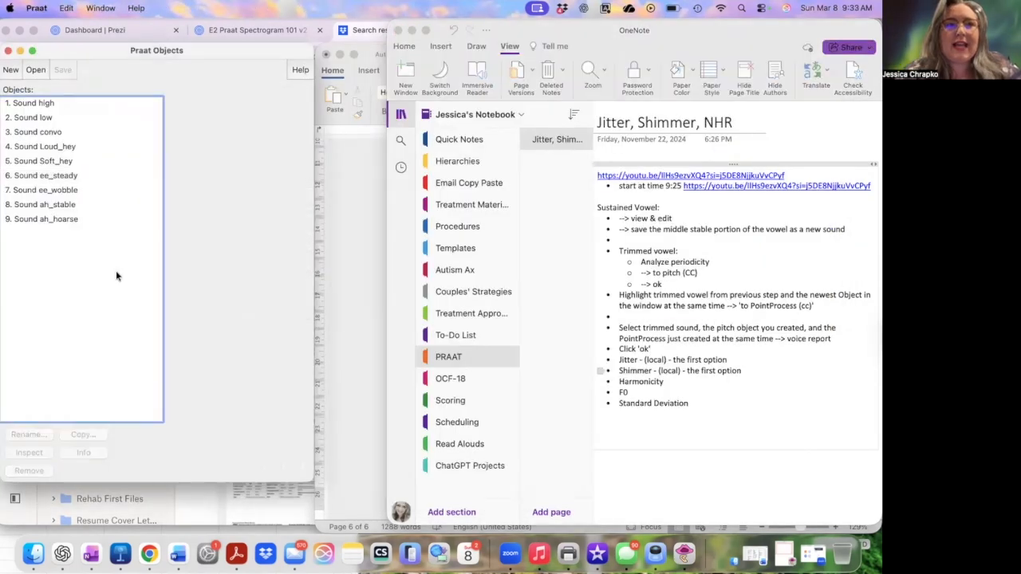
left_click(41, 71)
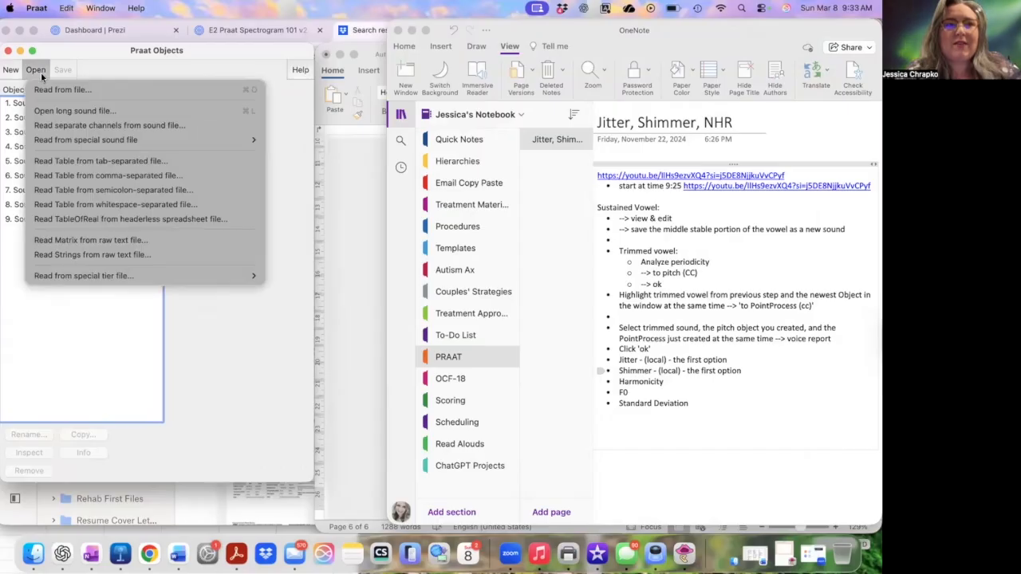
left_click(45, 90)
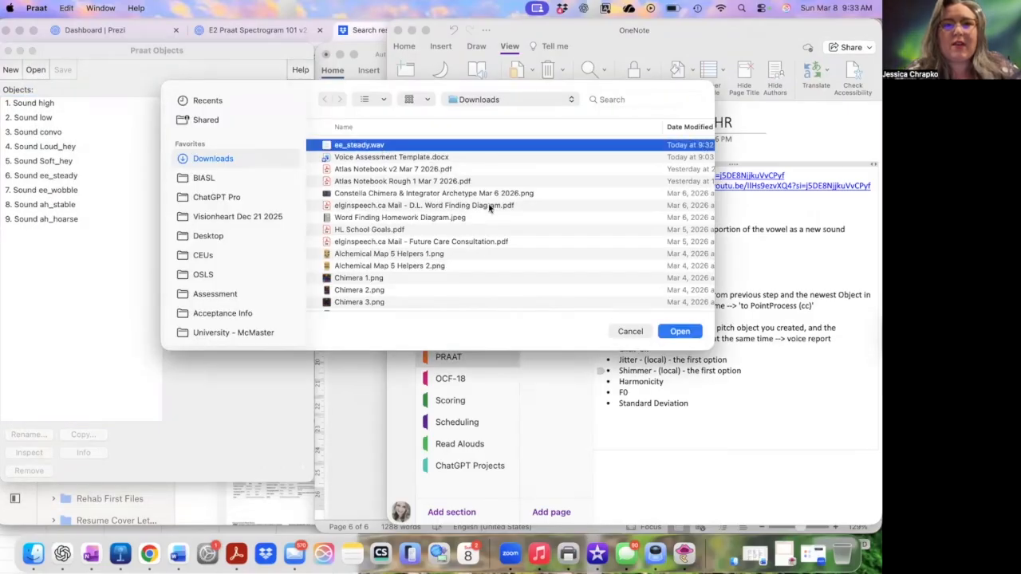
left_click(690, 329)
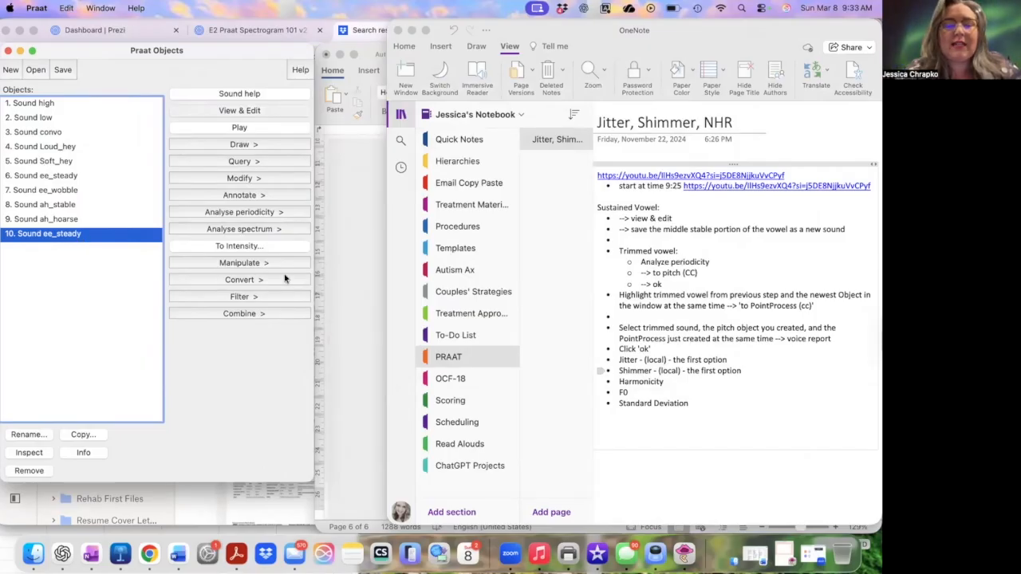
- Create a pitch object from the trimmed ee_steady sound using To Pitch (cc) with the default settings
left_click(261, 212)
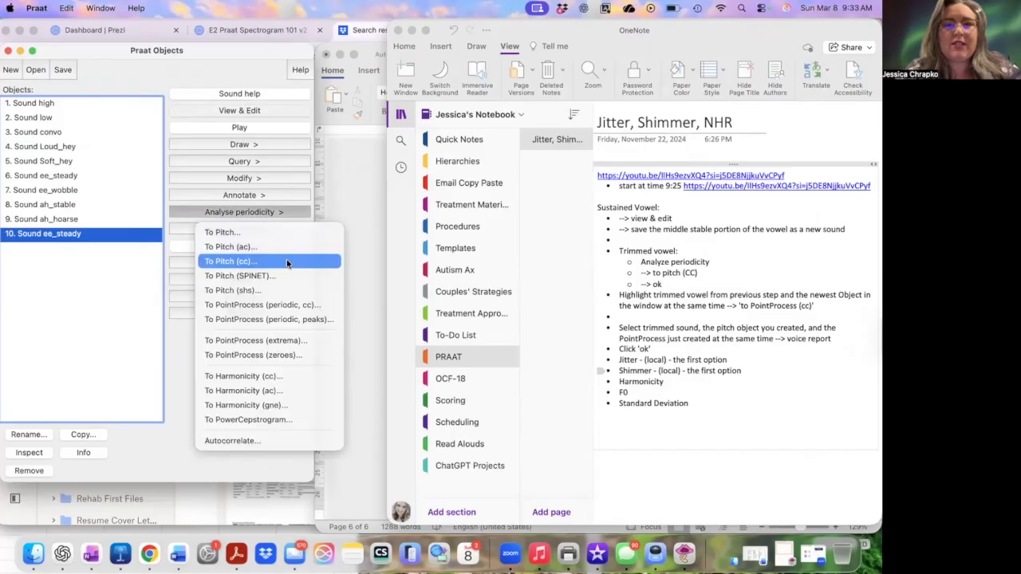
left_click(287, 262)
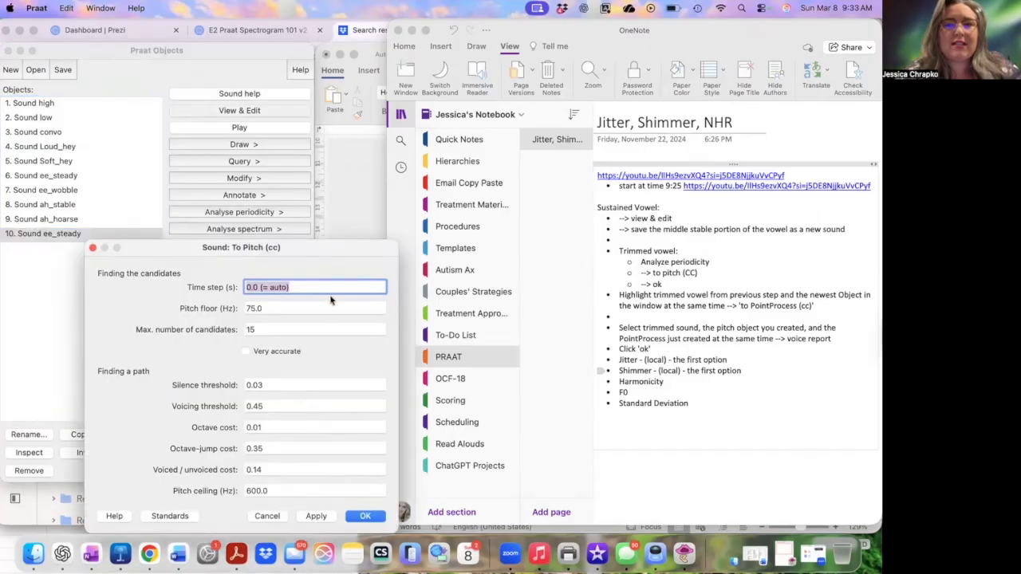
left_click(364, 517)
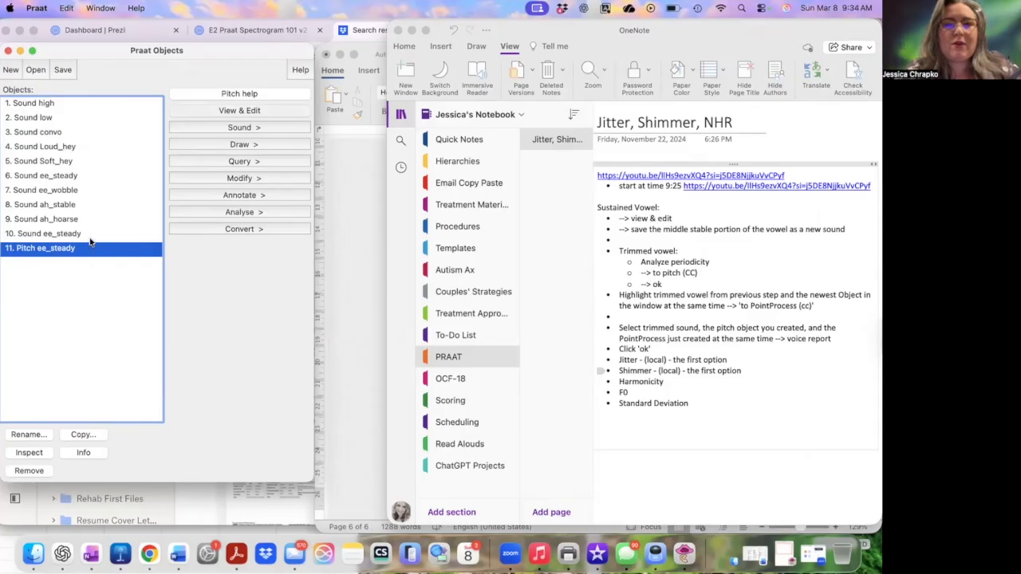
- Create a PointProcess (cc) from the trimmed ee_steady sound and its pitch object together
left_click(86, 237)
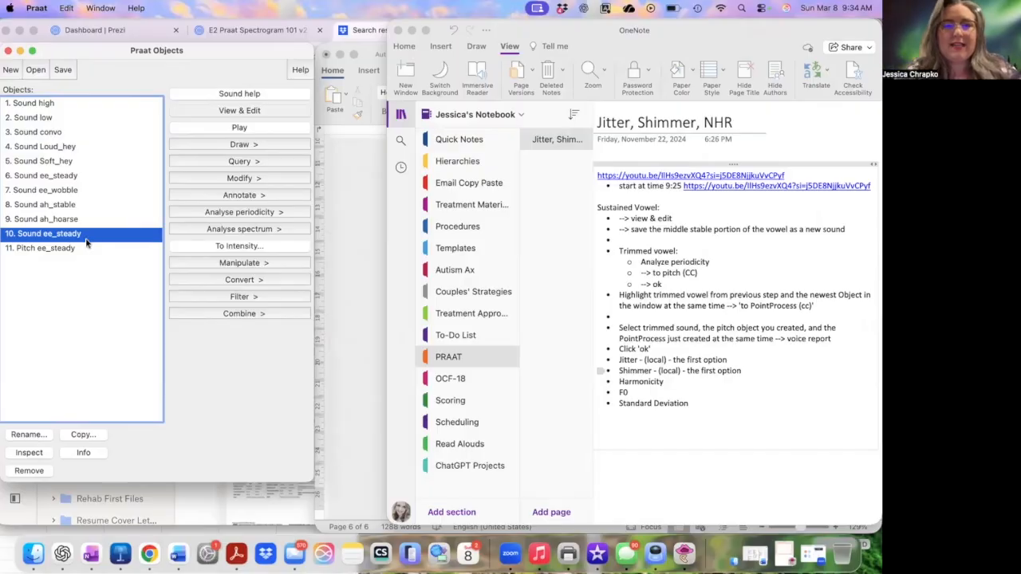
left_click(88, 249, "shift")
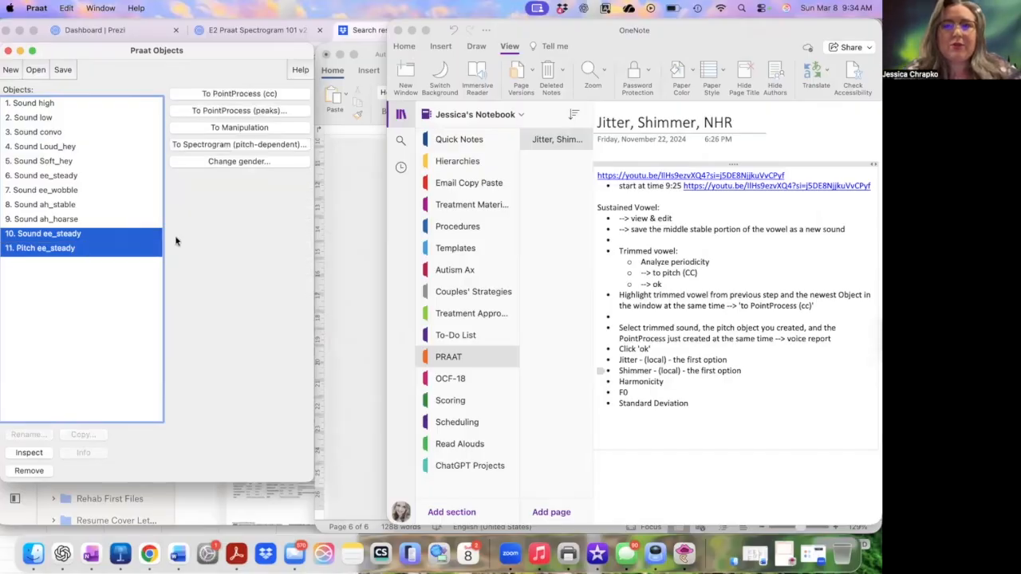
left_click(288, 94)
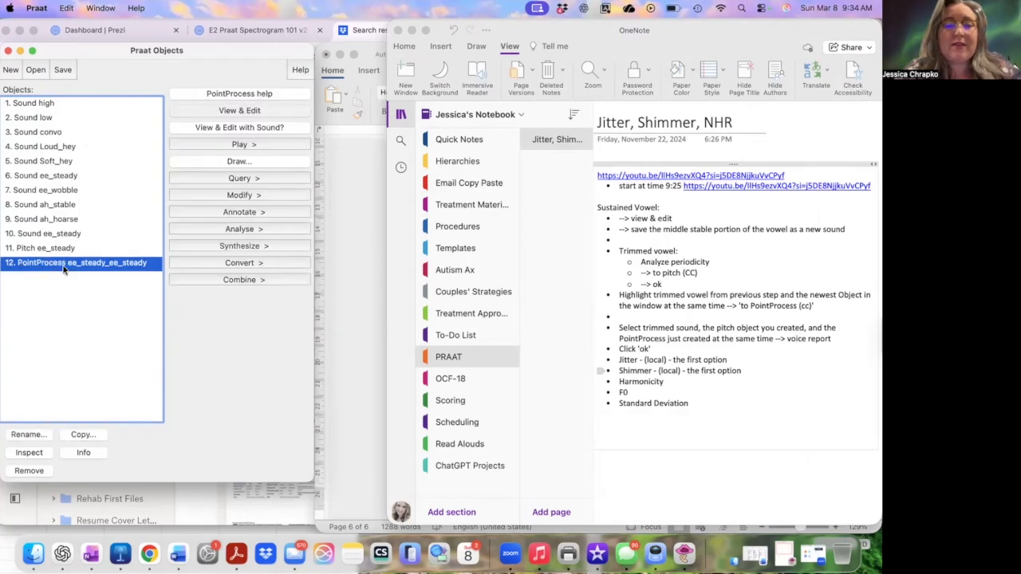
- Generate a voice report with default settings from the trimmed ee_steady sound, its pitch and its PointProcess
left_click(91, 233, "super")
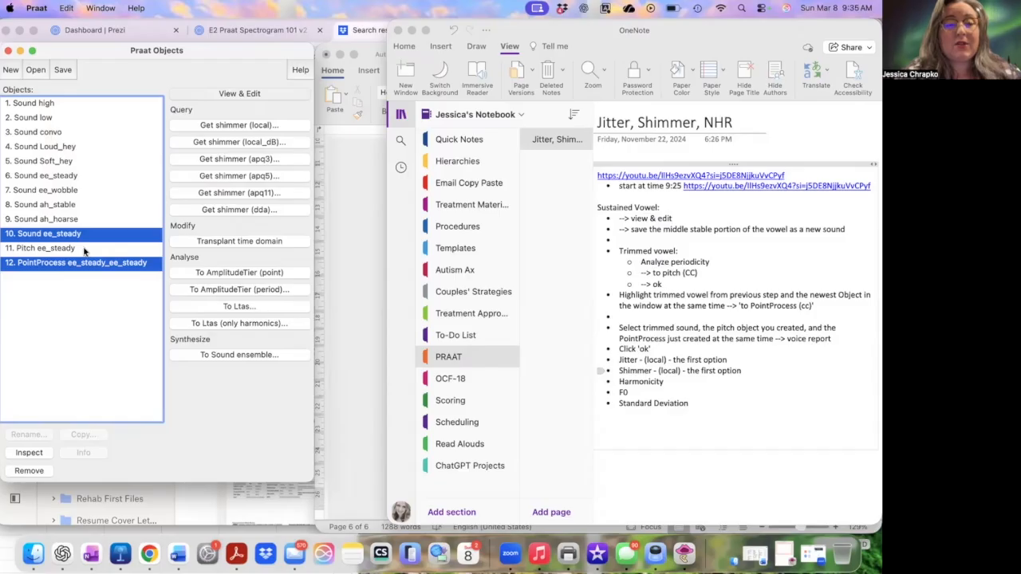
left_click(83, 248, "super")
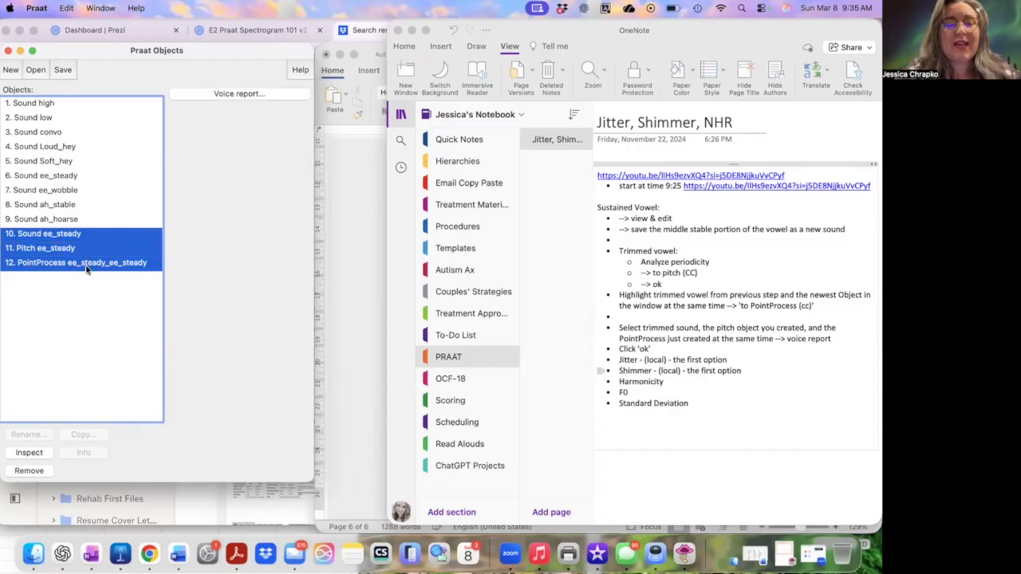
left_click(240, 94)
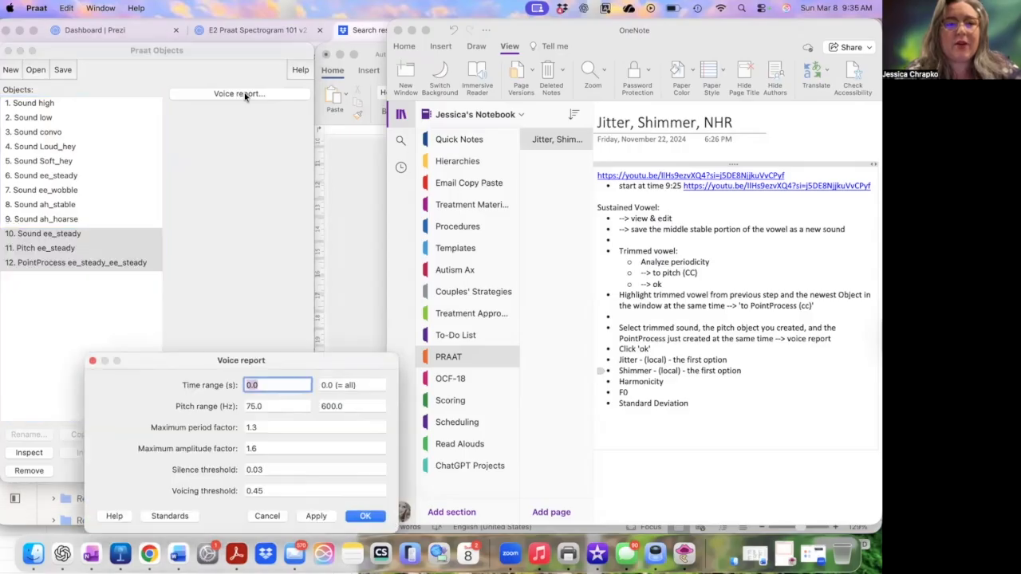
left_click(365, 516)
- Copy the local jitter value, 0.524%, from the voice report into the Word template's pre-treatment /i/ Jitter field
left_click_drag(257, 347, 227, 347)
key("super+c")
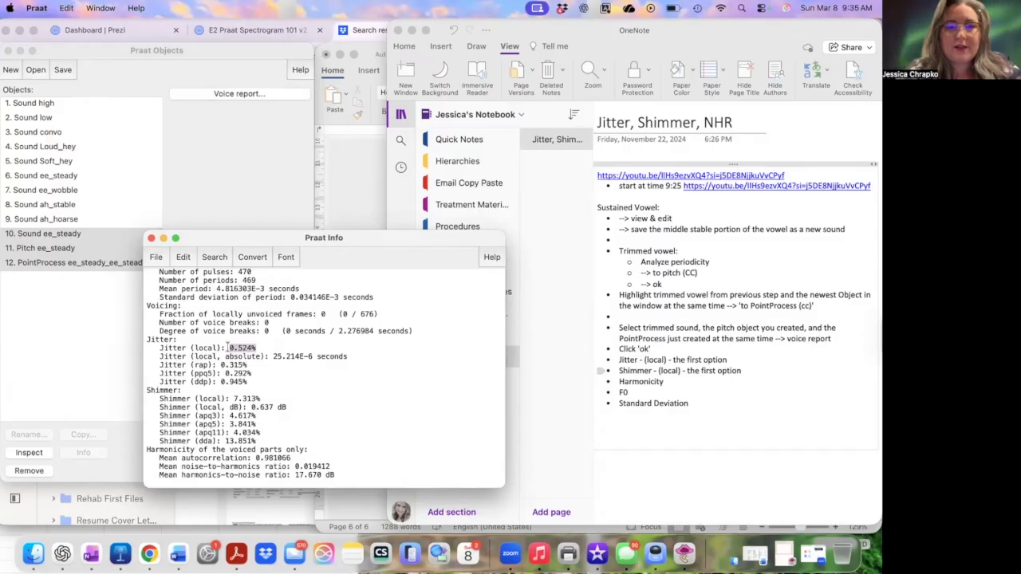
left_click(351, 209)
left_click(598, 406)
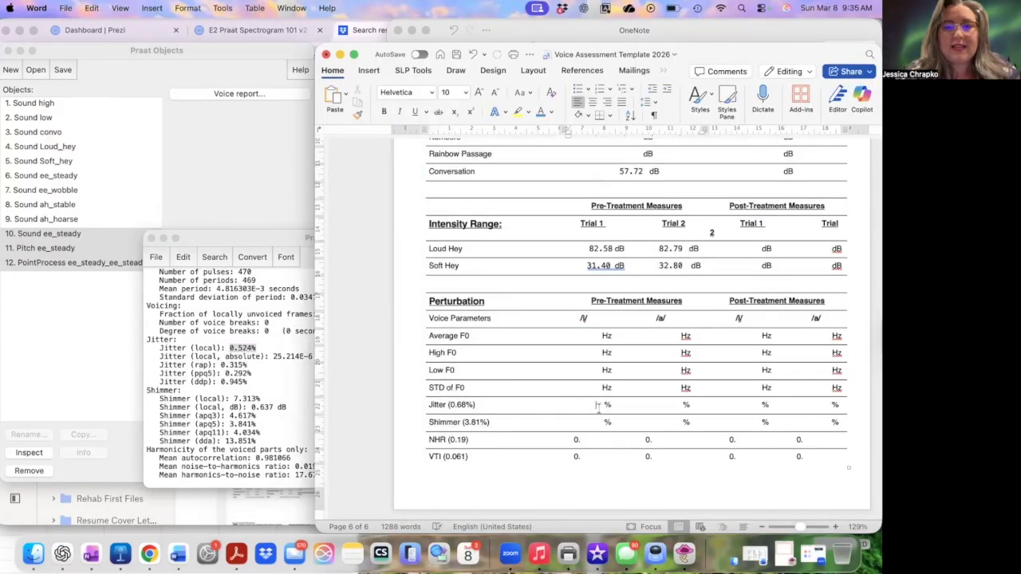
key("super+v")
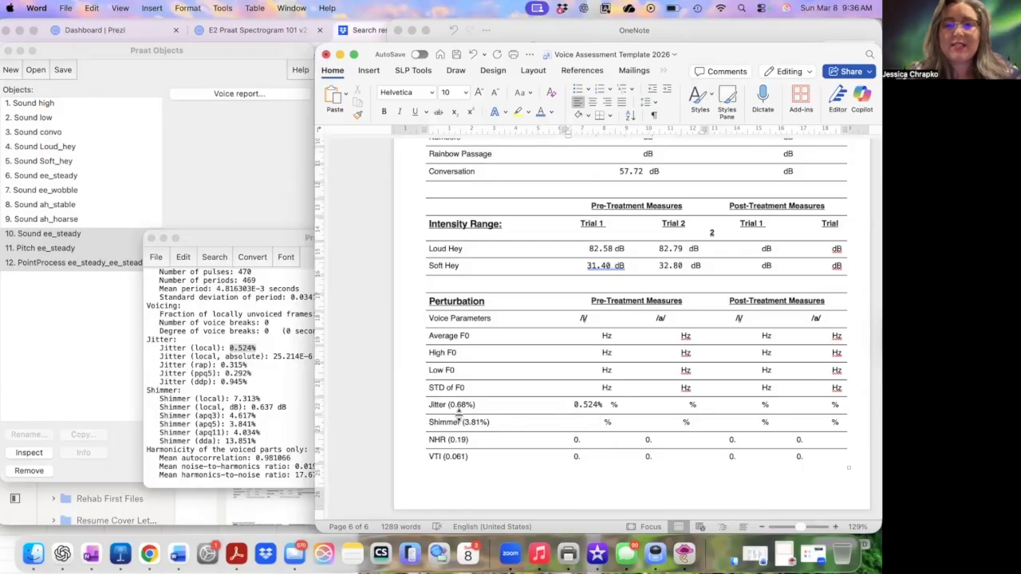
- Copy local shimmer 7.313 and mean noise-to-harmonics ratio 0.019412 into the pre-treatment /i/ Shimmer and NHR fields
left_click(262, 398)
left_click_drag(262, 398, 244, 396)
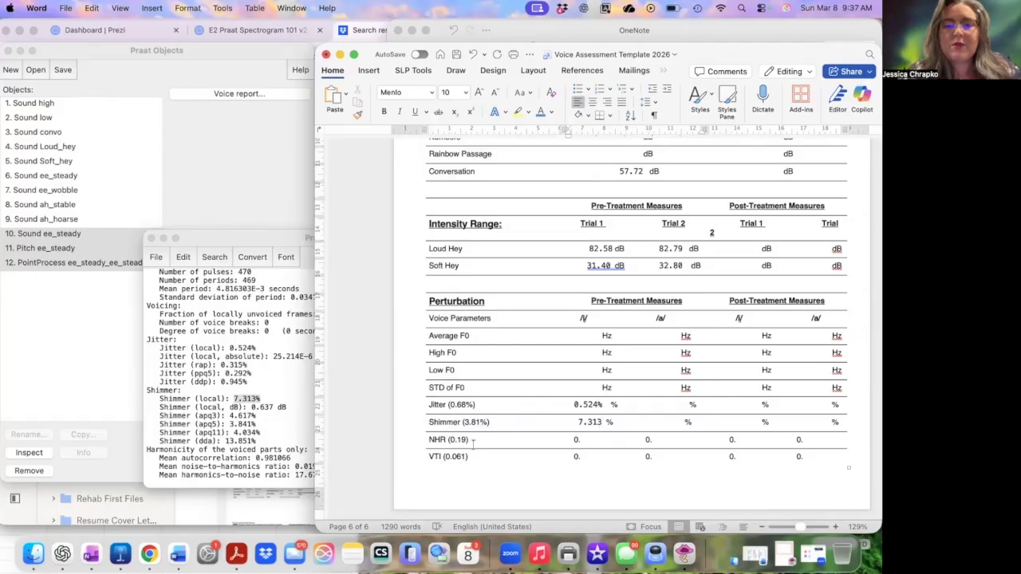
left_click(269, 435)
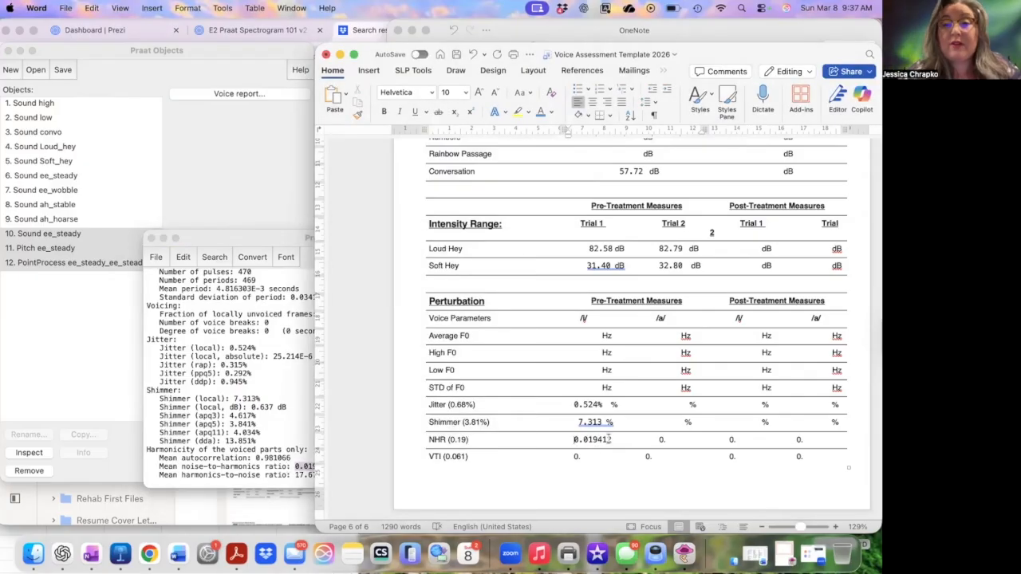
triple_click(597, 423)
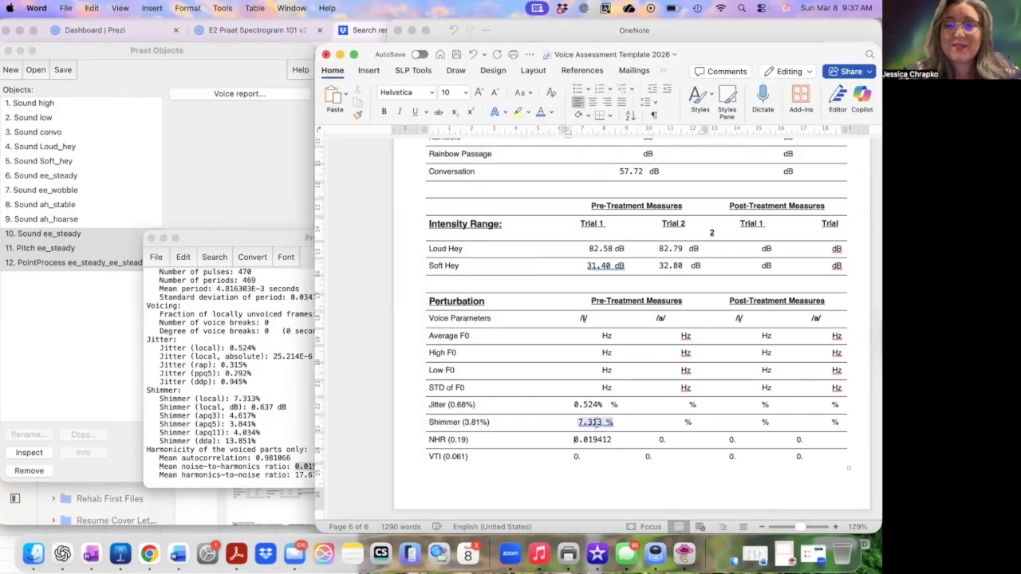
- Copy the mean pitch, 207.626 Hz, from the voice report into the pre-treatment /i/ Average F0 field
left_click(239, 295)
left_click_drag(241, 299, 212, 299)
key("super+c")
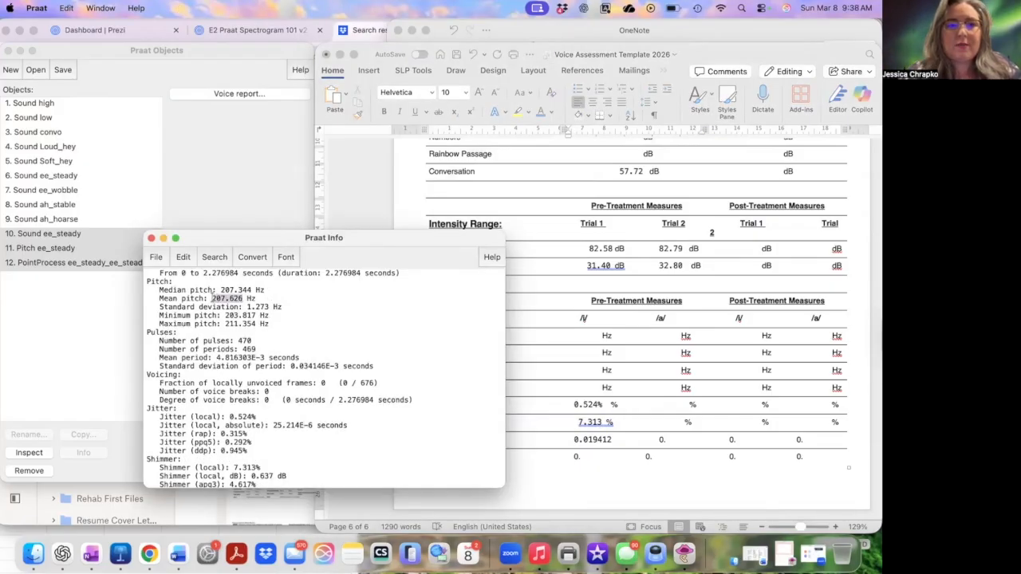
left_click(594, 336)
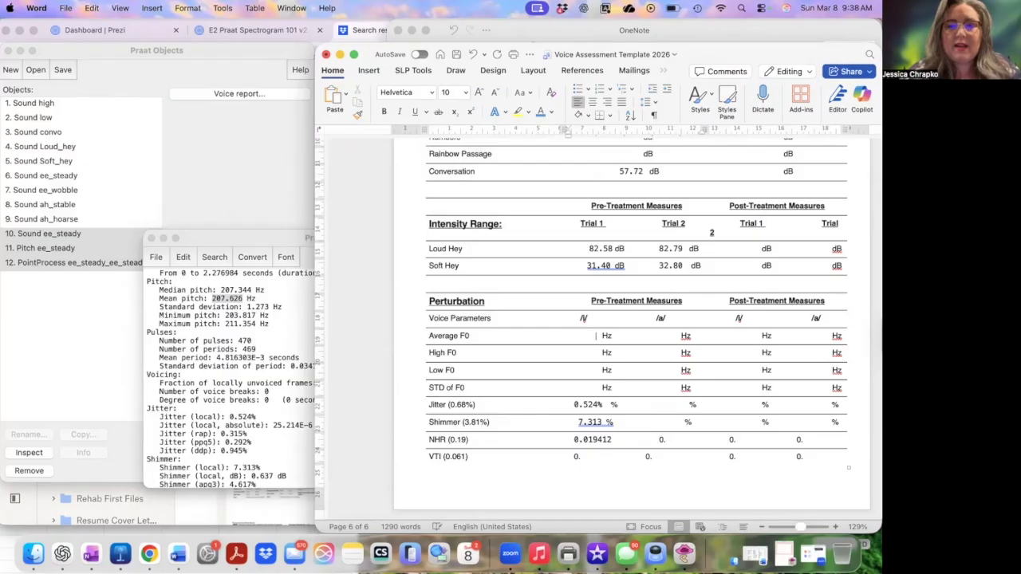
key("super+v")
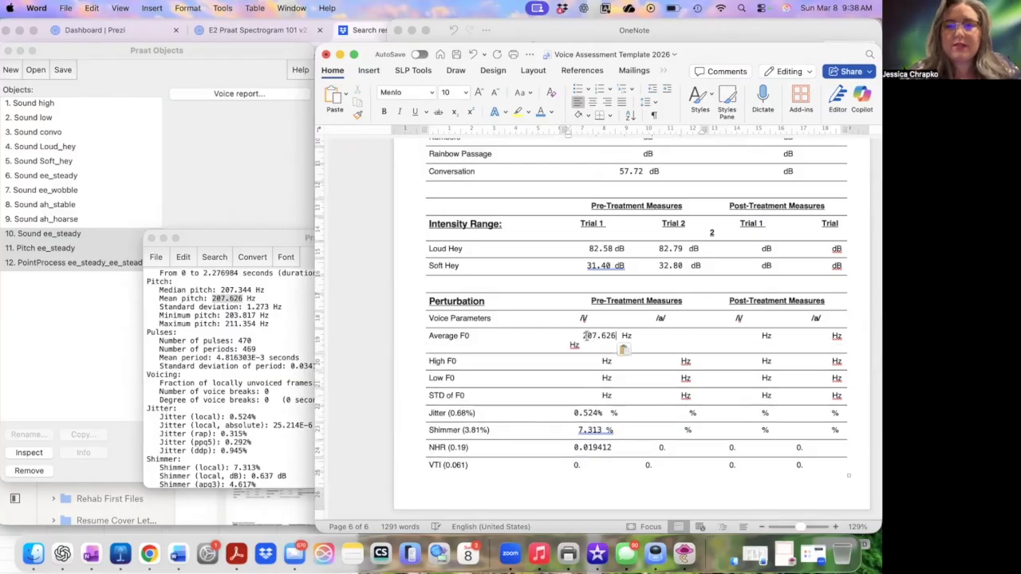
- Fill the pre-treatment /i/ pitch fields from the report: High F0 211.354, Low F0 203.817 and STD of F0 1.273 Hz
left_click(253, 323)
mouse_move(255, 323)
left_mouse_down()
mouse_move(224, 323)
mouse_move(252, 315)
mouse_move(225, 316)
mouse_move(246, 306)
left_mouse_up()
key("super+c")
left_click(594, 388)
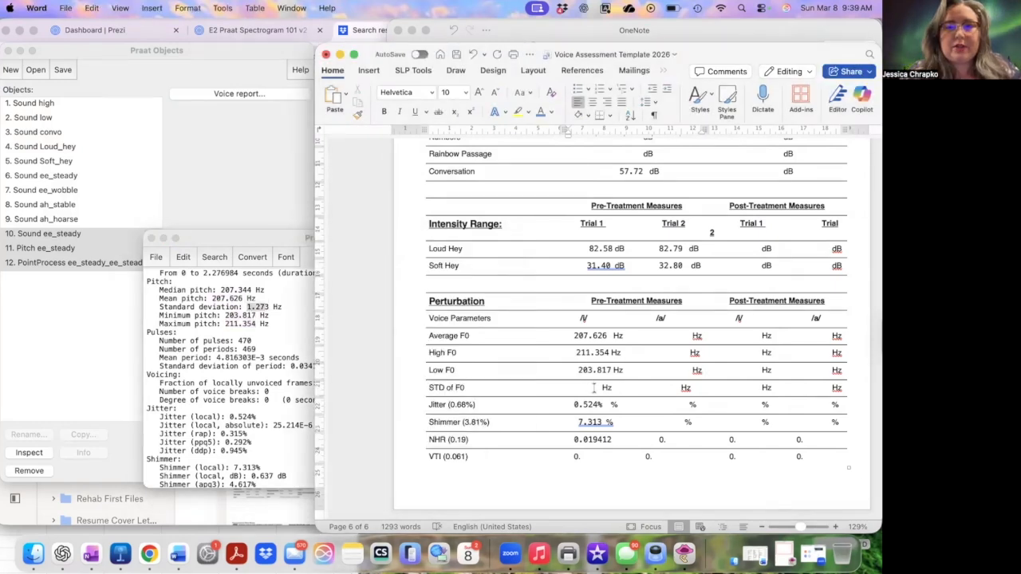
key("BackSpace")
key("BackSpace")
key("BackSpace")
key("BackSpace")
key("BackSpace")
key("BackSpace")
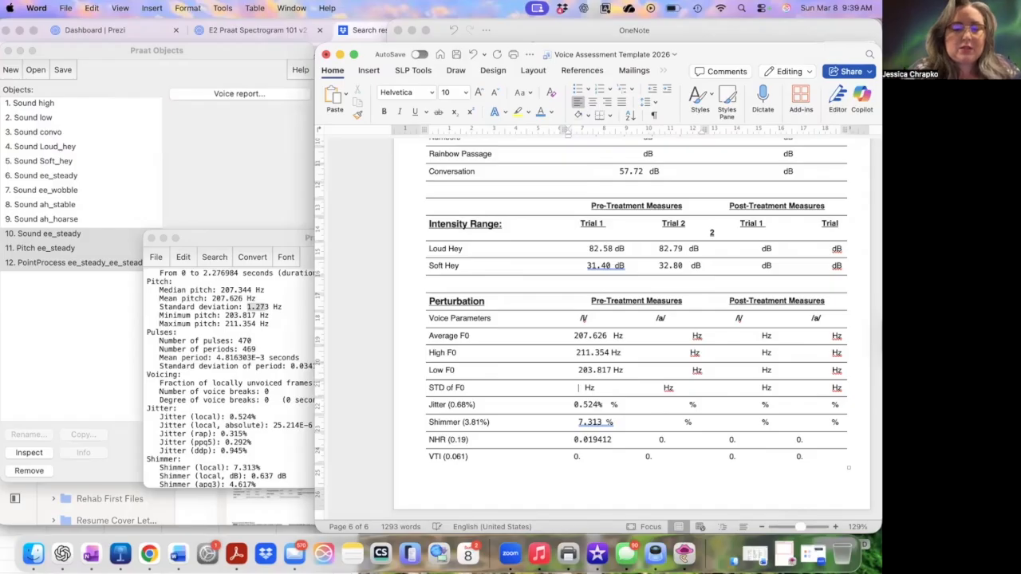
key("super+v")
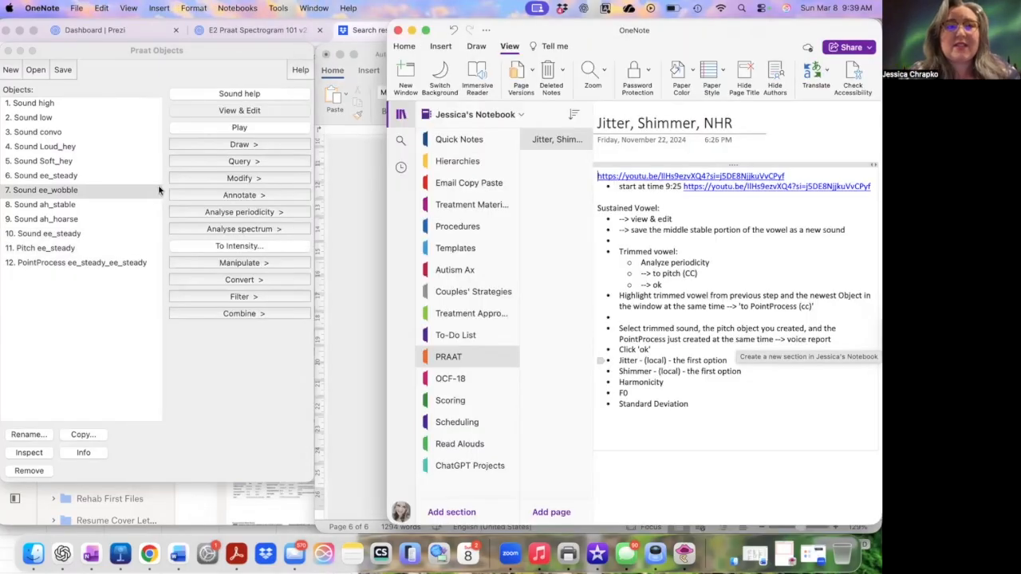
- Open the ee_wobble sound for editing and select its final stretch, about 1.37 s long, from about 2.78 to 4.15 s
left_click(85, 191)
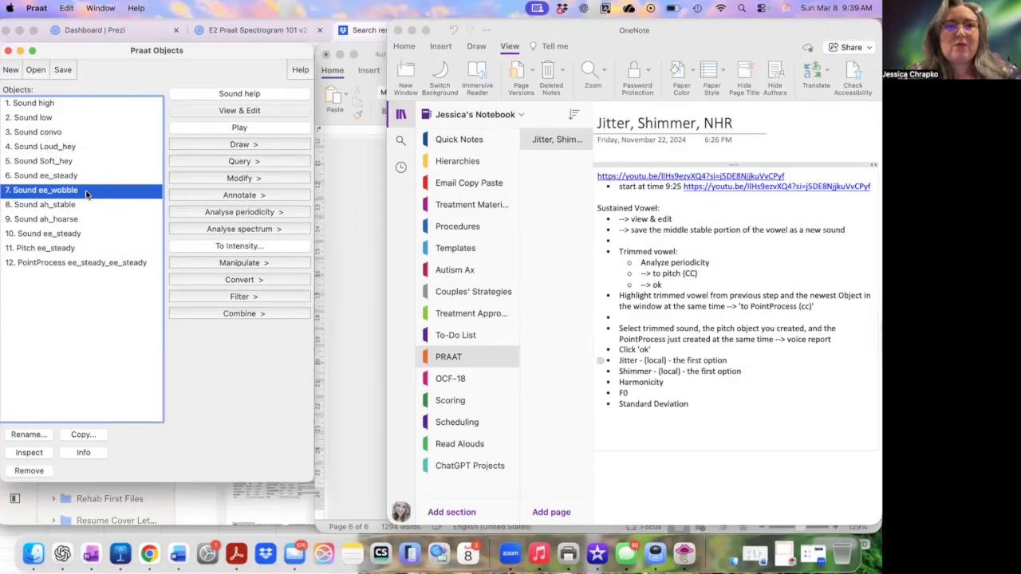
left_click(240, 112)
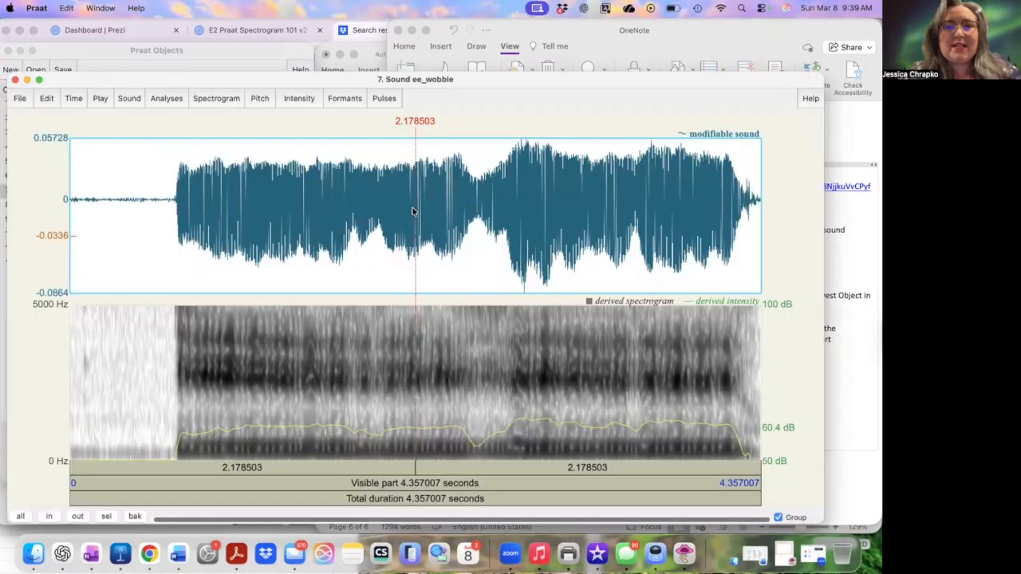
left_click_drag(374, 189, 221, 185)
left_click(523, 171)
left_click(513, 164)
left_click_drag(548, 164, 734, 182)
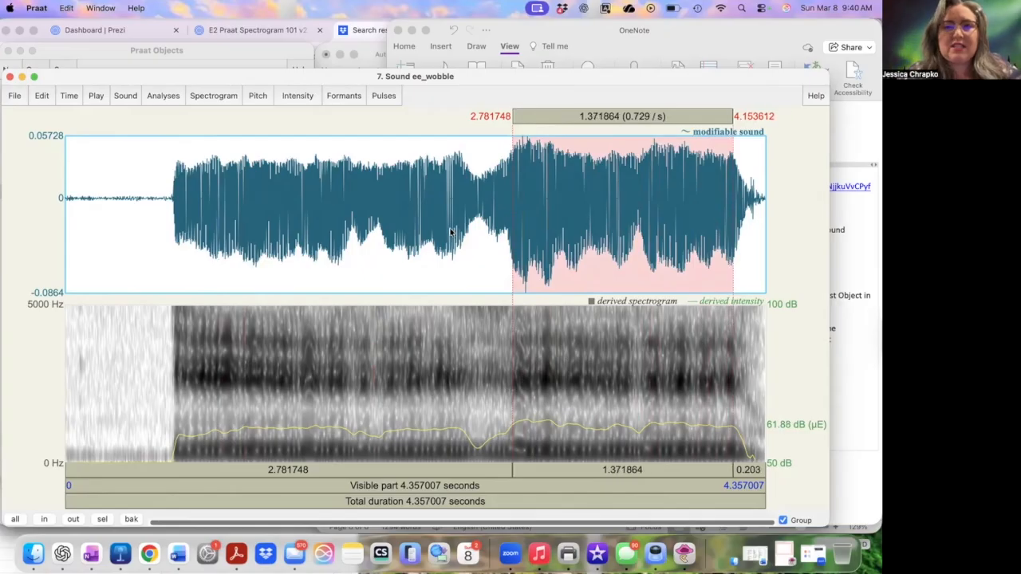
- Save the selected part of ee_wobble as a WAV file named "ee_wobble extract" in Downloads and close the sound editor
left_click(14, 95)
left_click(70, 166)
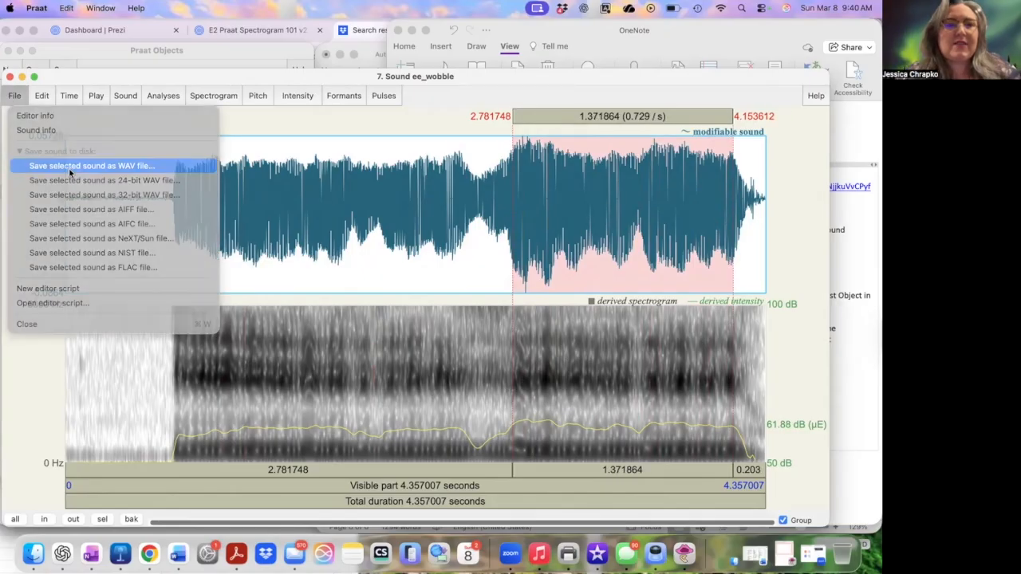
type("extract")
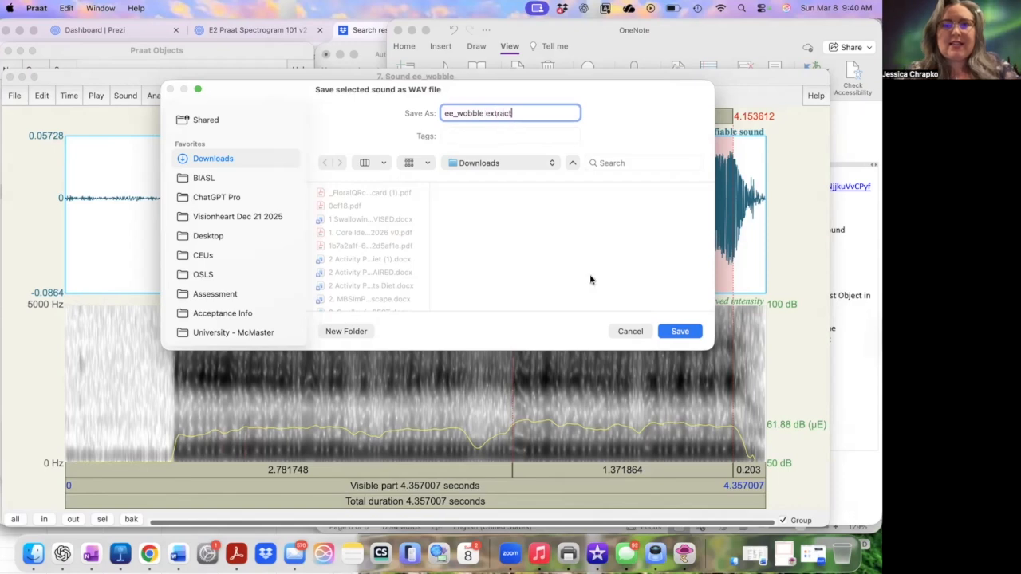
left_click(679, 332)
key("super+w")
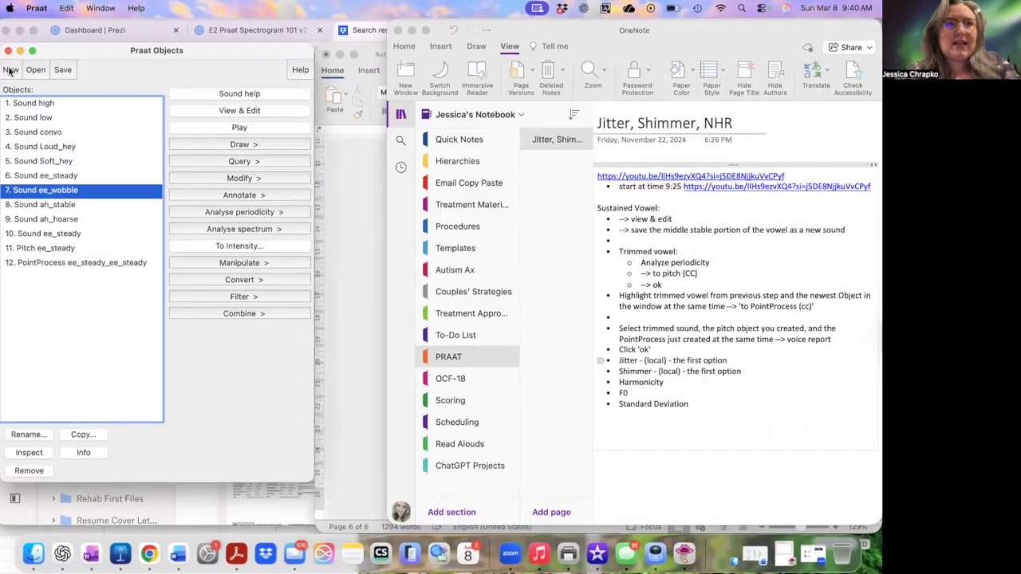
- Load ee_wobble extract.wav from Downloads into the Praat objects list
left_click(35, 70)
left_click(60, 95)
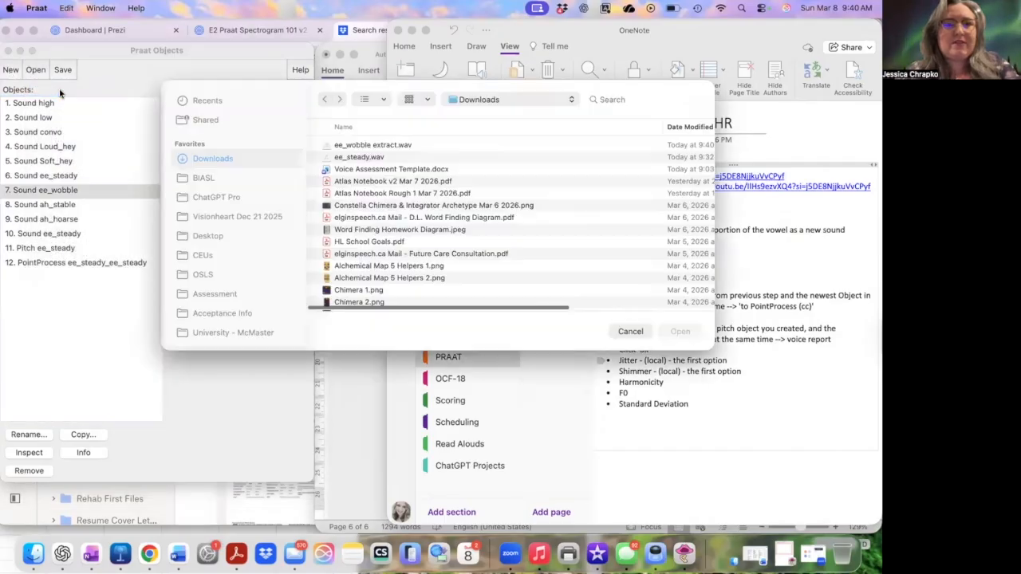
left_click(437, 142)
left_click(688, 333)
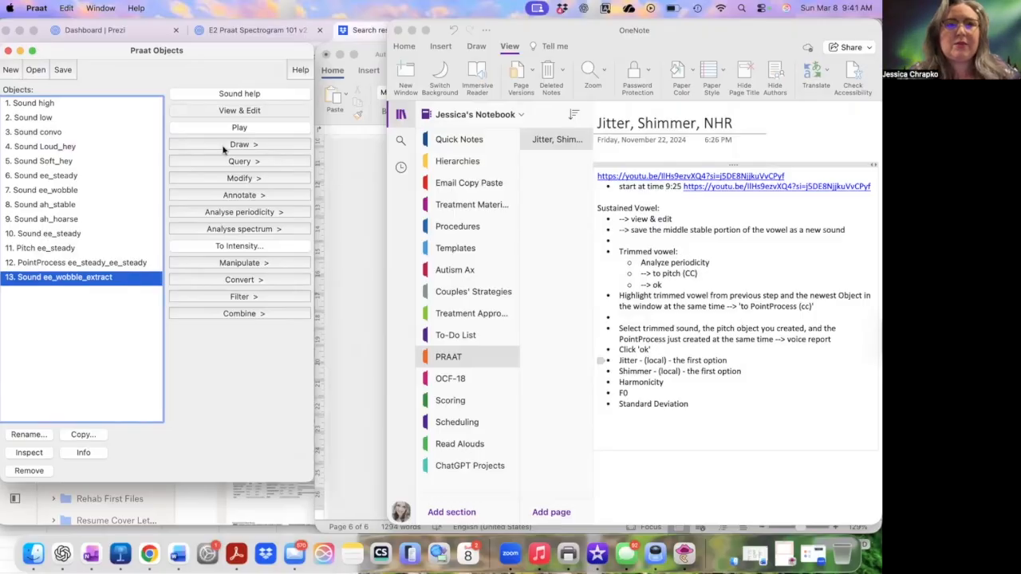
- Compute a Pitch (cc) object from the ee_wobble extract with the default settings and derive a PointProcess (cc) from that sound and pitch
left_click(264, 213)
left_click(258, 262)
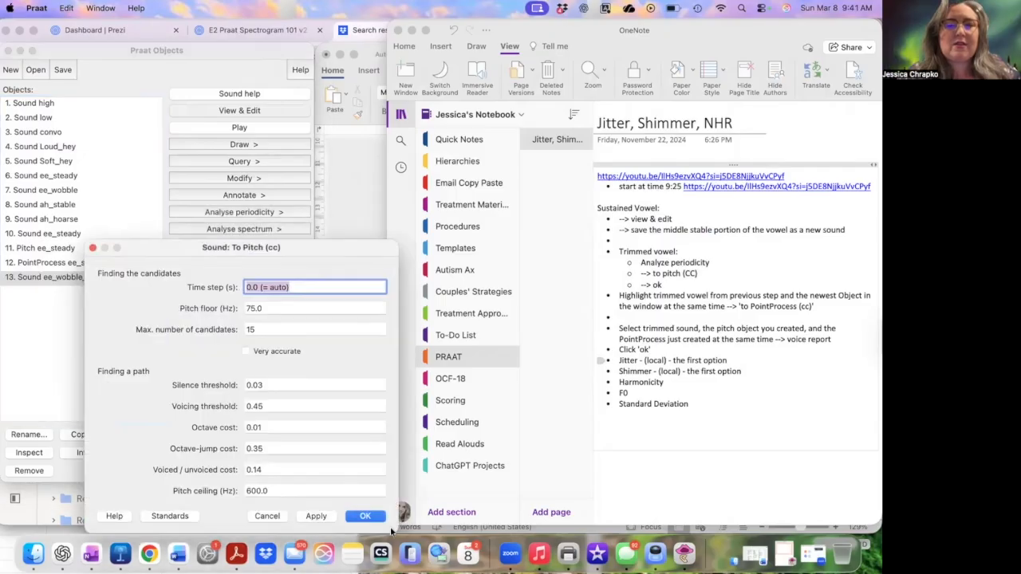
left_click(365, 516)
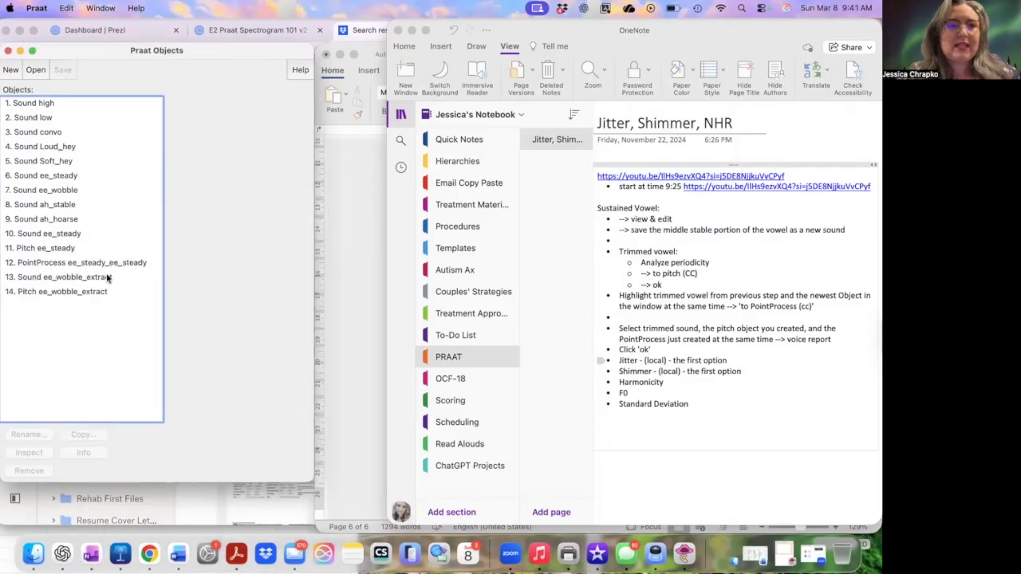
left_click(107, 277)
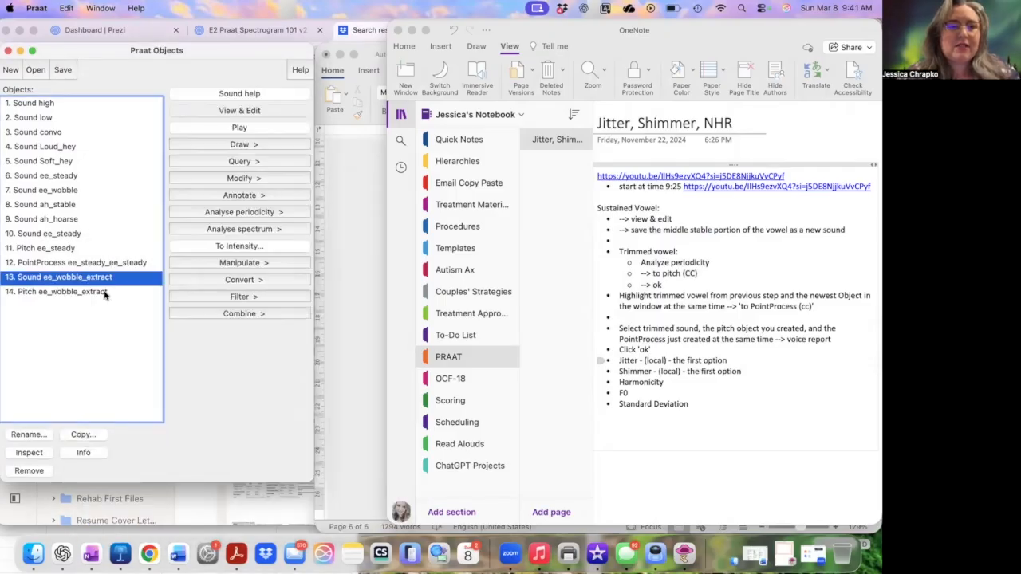
left_click(107, 292, "shift")
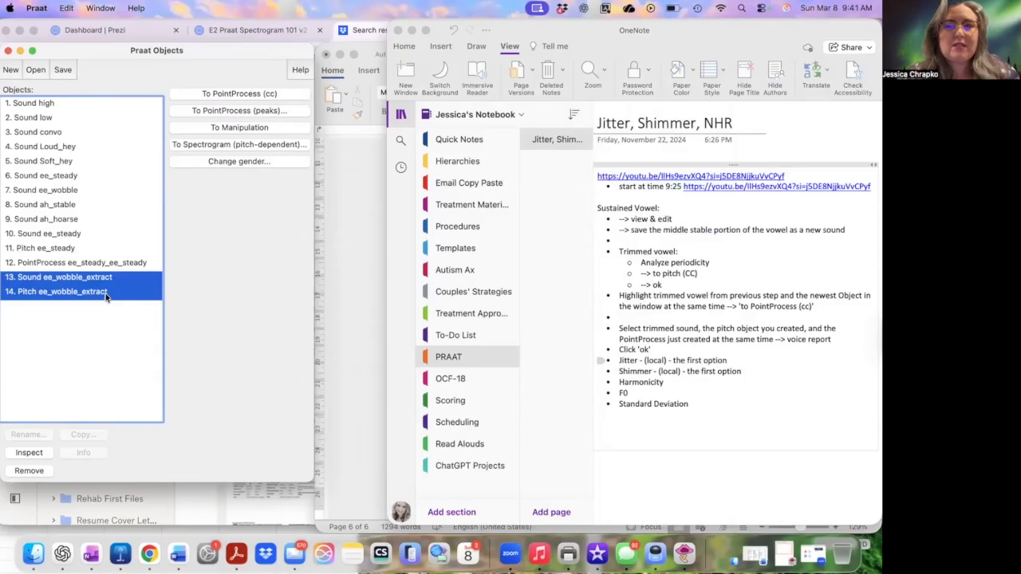
left_click(288, 94)
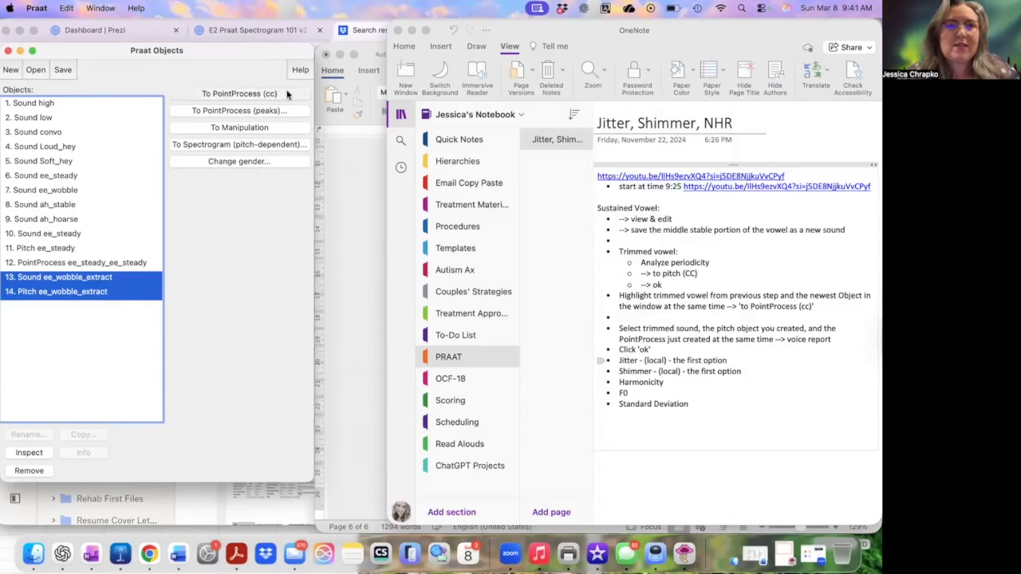
- Generate a voice report from the ee_wobble extract's Sound, Pitch and PointProcess objects with the default settings
left_click(98, 278)
left_click(96, 292, "shift")
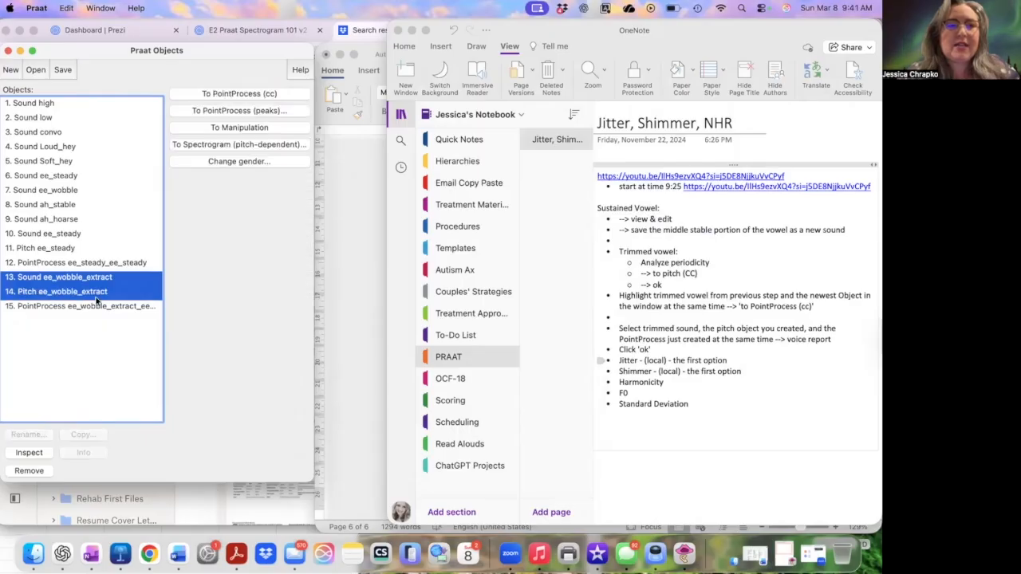
left_click(96, 307, "shift")
left_click(270, 94)
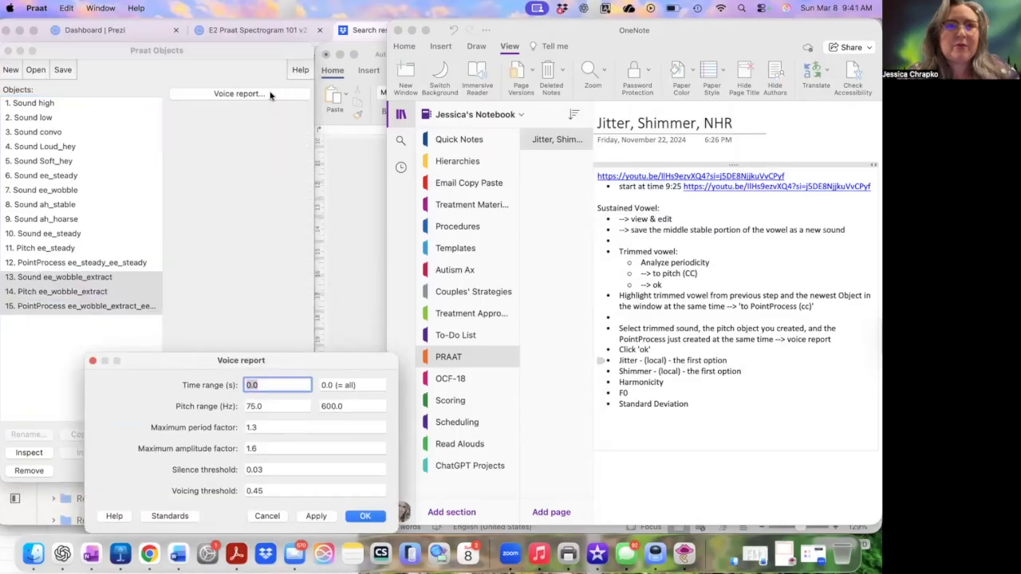
left_click(364, 513)
- Review local jitter, local shimmer, noise-to-harmonics ratio and pitch values in the ee_wobble report beside the Word template, and close the report
left_click(178, 554)
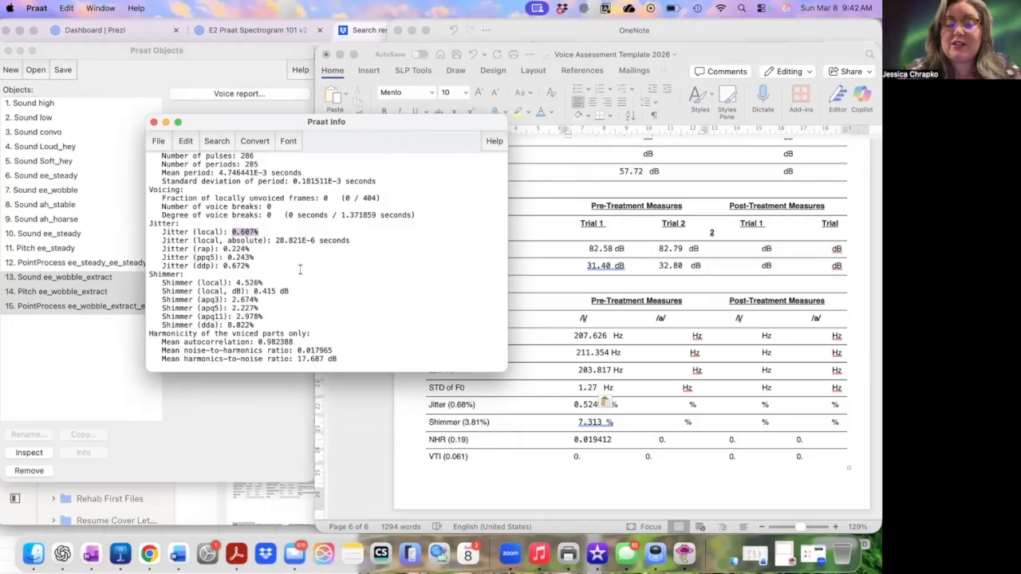
left_click_drag(263, 283, 235, 283)
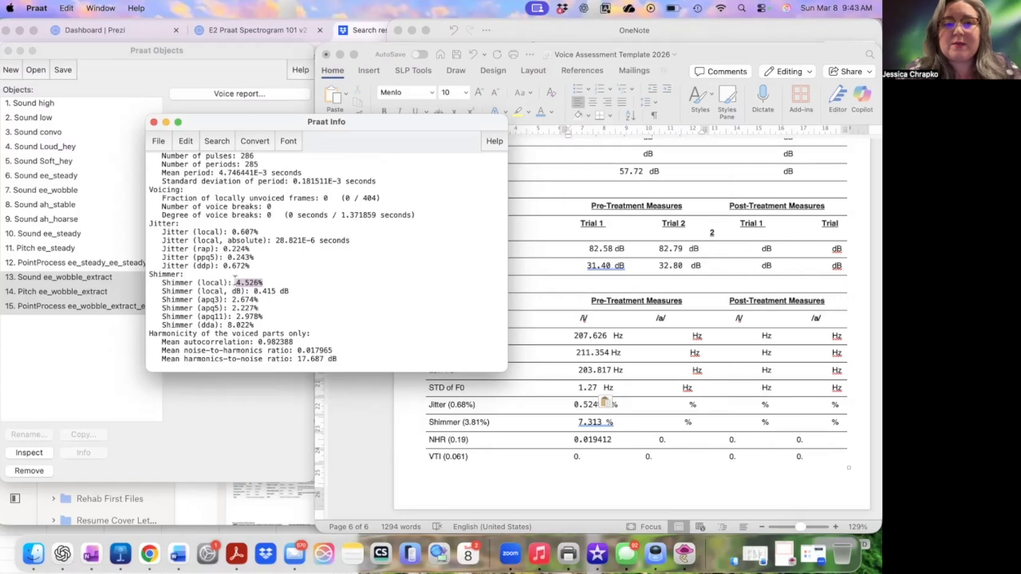
left_click_drag(333, 351, 303, 351)
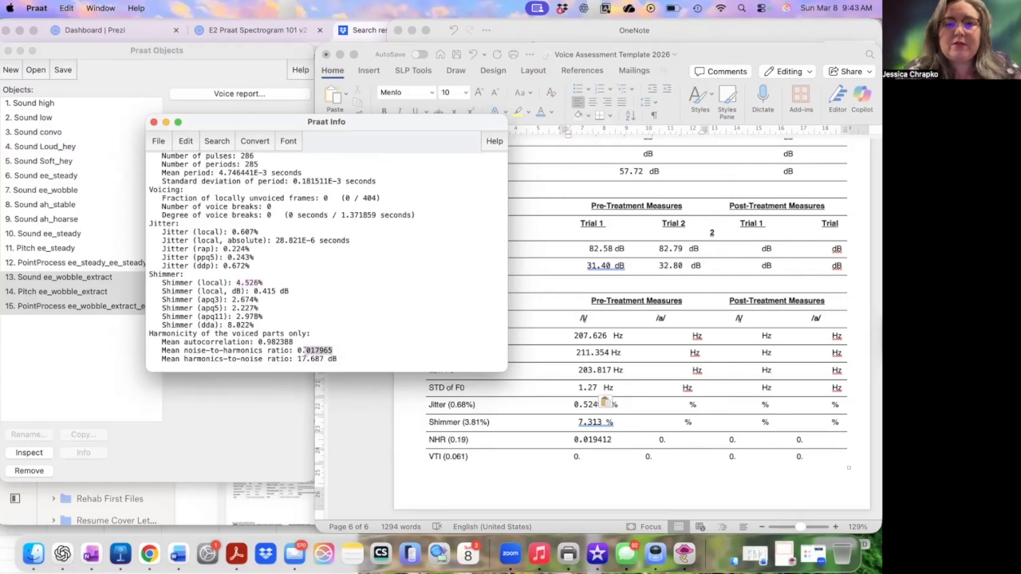
scroll(303, 351, "up", 5)
left_click_drag(259, 182, 145, 182)
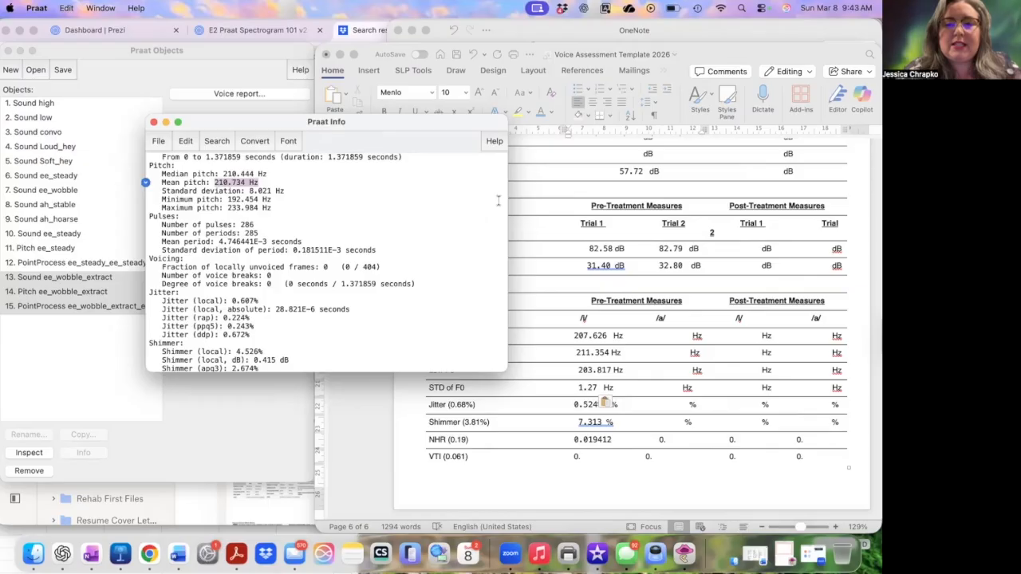
left_click_drag(506, 201, 278, 192)
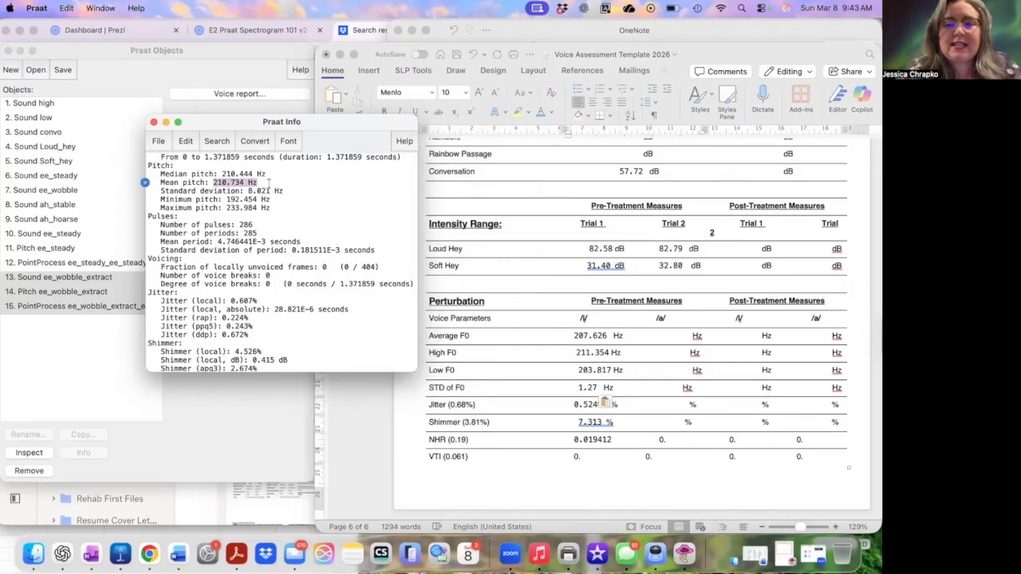
left_click_drag(272, 207, 228, 200)
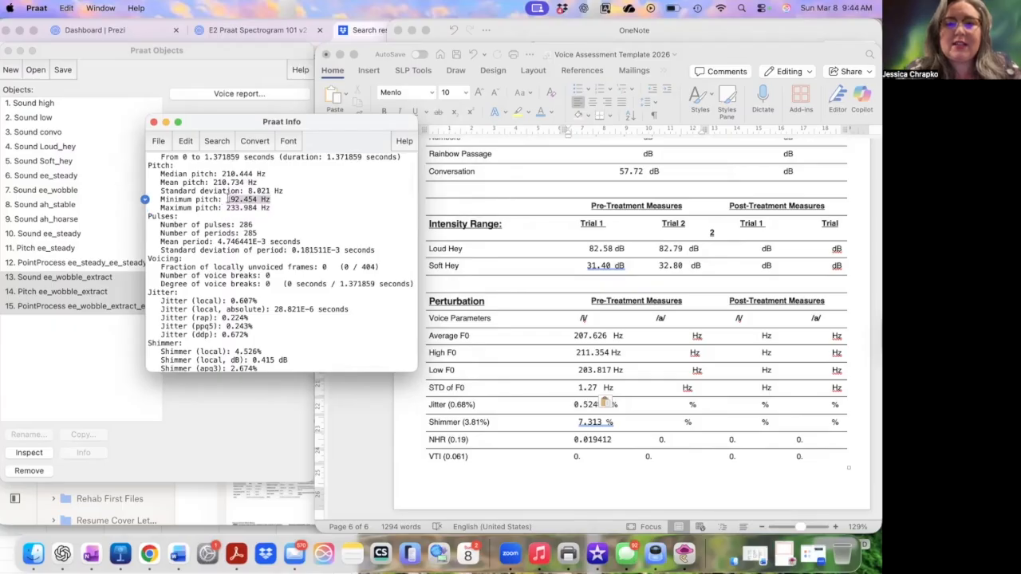
left_click(620, 371)
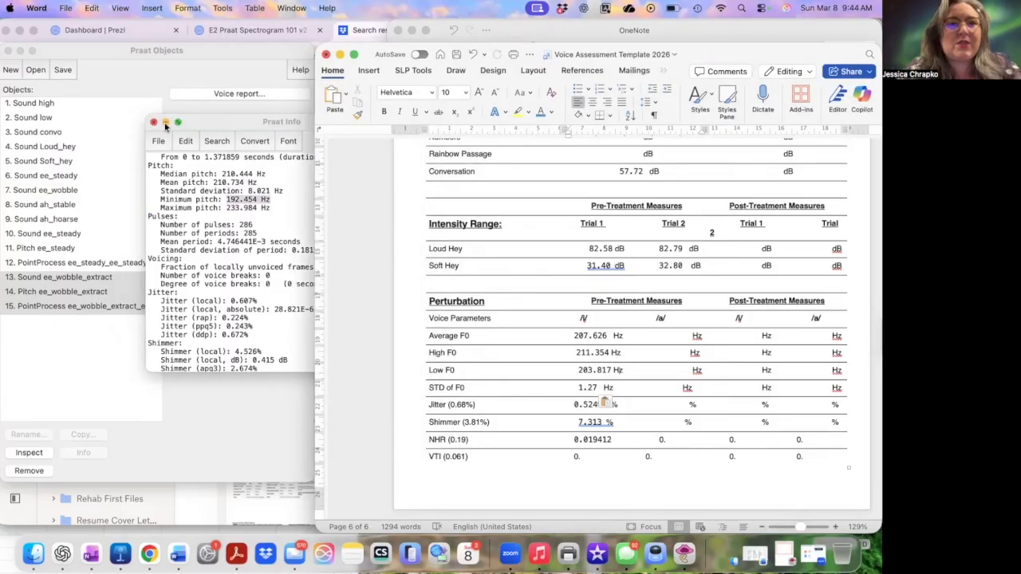
left_click(154, 123)
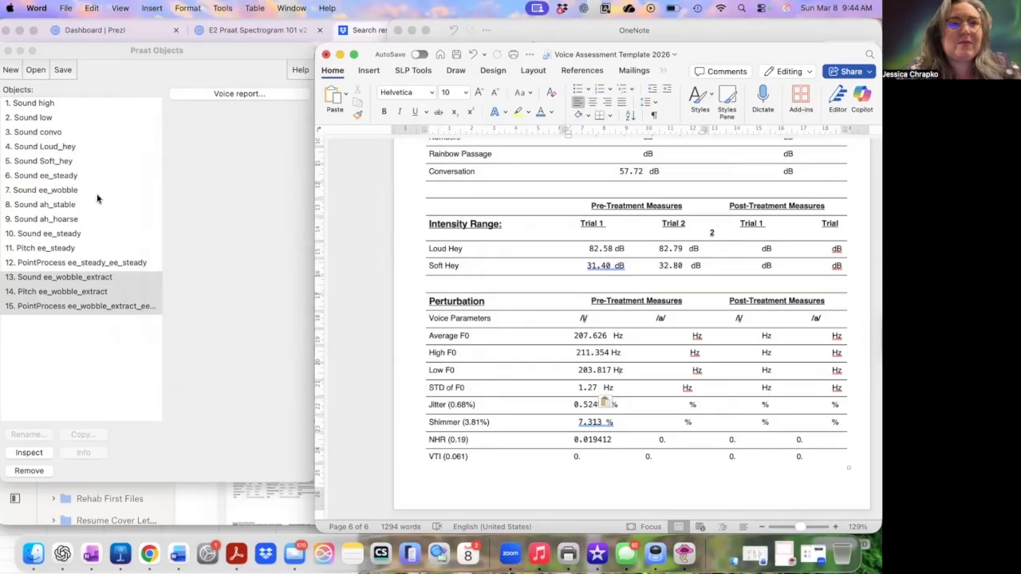
- Open the ah_stable sound for editing and select a steady portion about 2.29 s long, from about 3.93 to 6.22 s
left_click(71, 204)
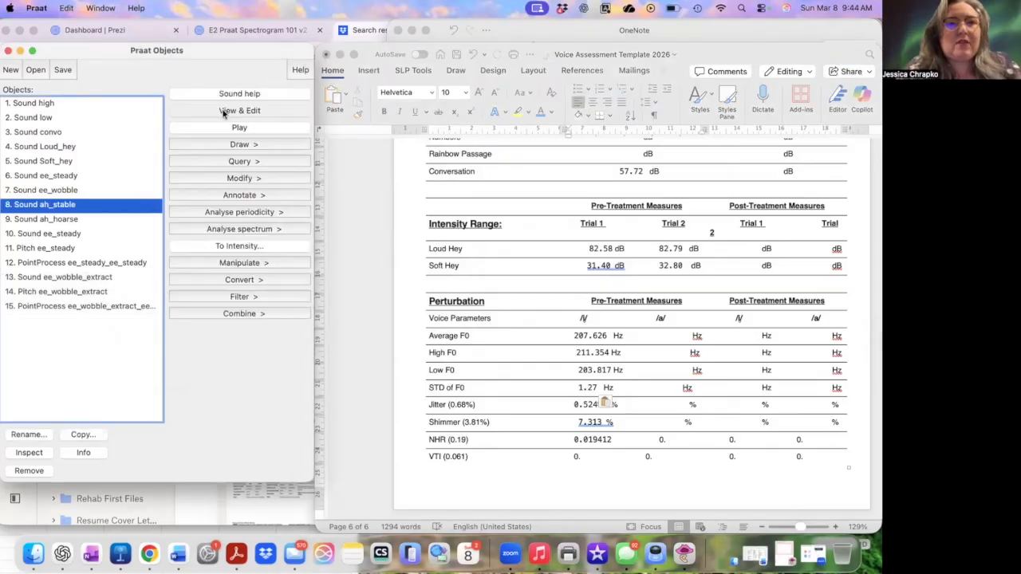
left_click(224, 112)
left_click_drag(395, 199, 671, 199)
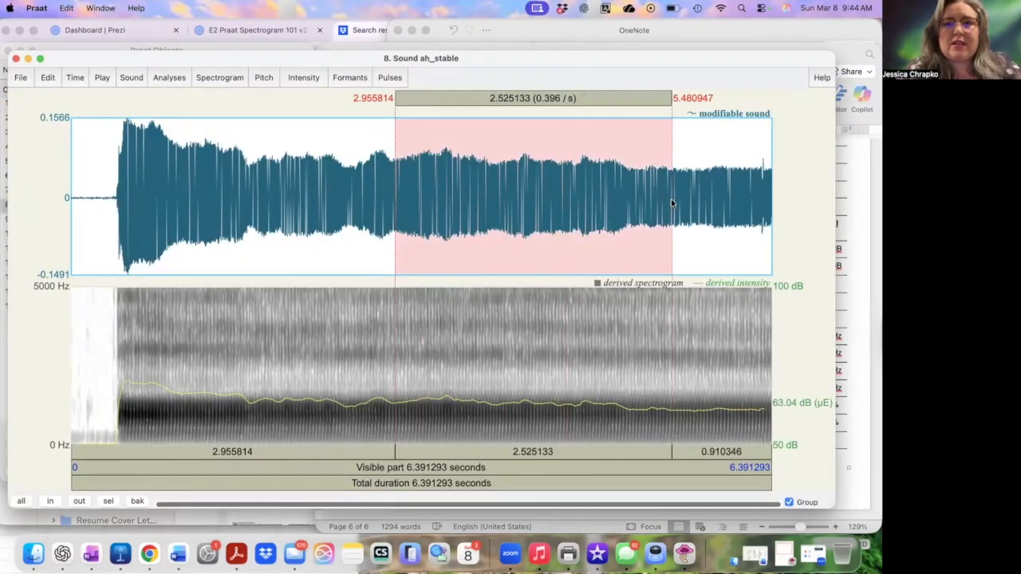
left_click(523, 199)
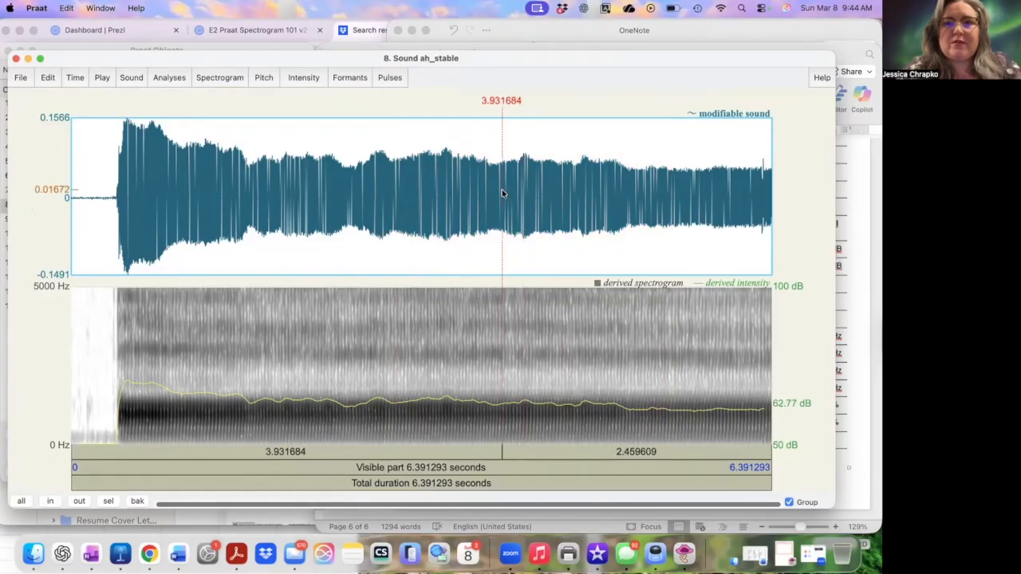
left_click_drag(502, 189, 753, 189)
- Save the selected part of ah_stable as a WAV file named "ah_stable extract" in Downloads and close the sound editor
left_click(20, 77)
left_click(77, 149)
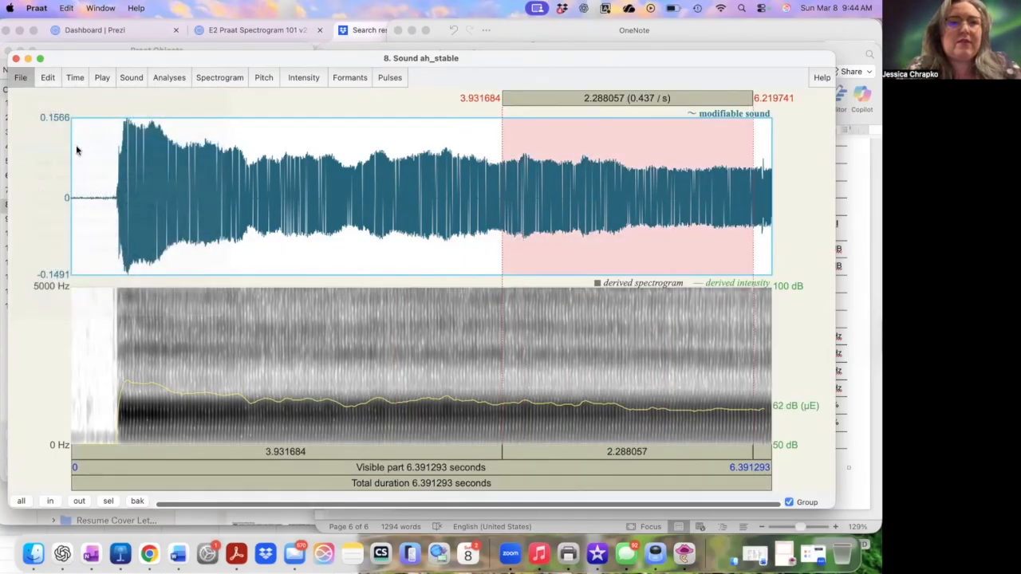
type("extract")
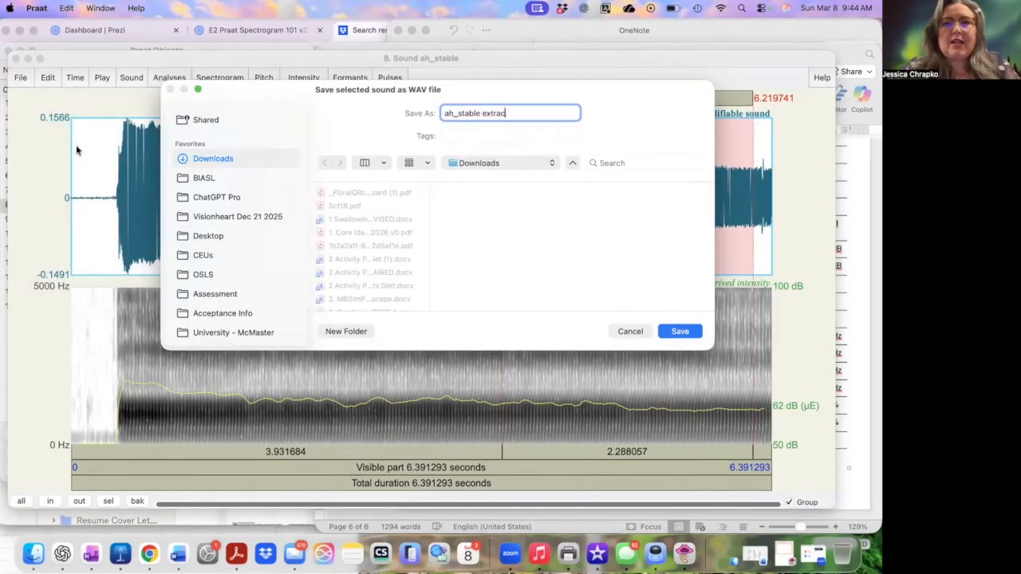
key("Return")
left_click(16, 59)
- Load the ah_stable extract WAV file from Downloads into the Praat objects list
left_click(36, 70)
left_click(46, 89)
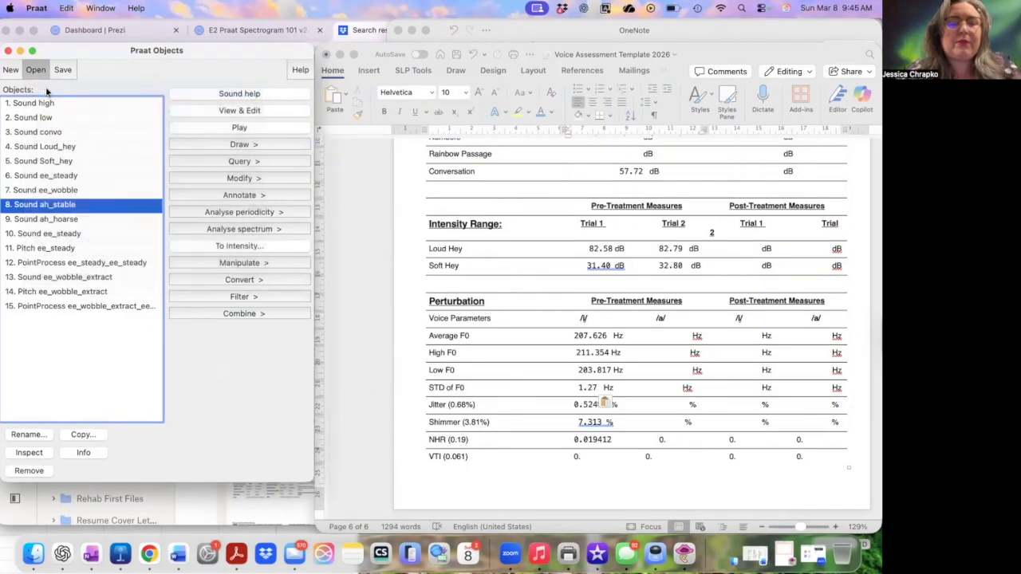
left_click(399, 146)
left_click(680, 331)
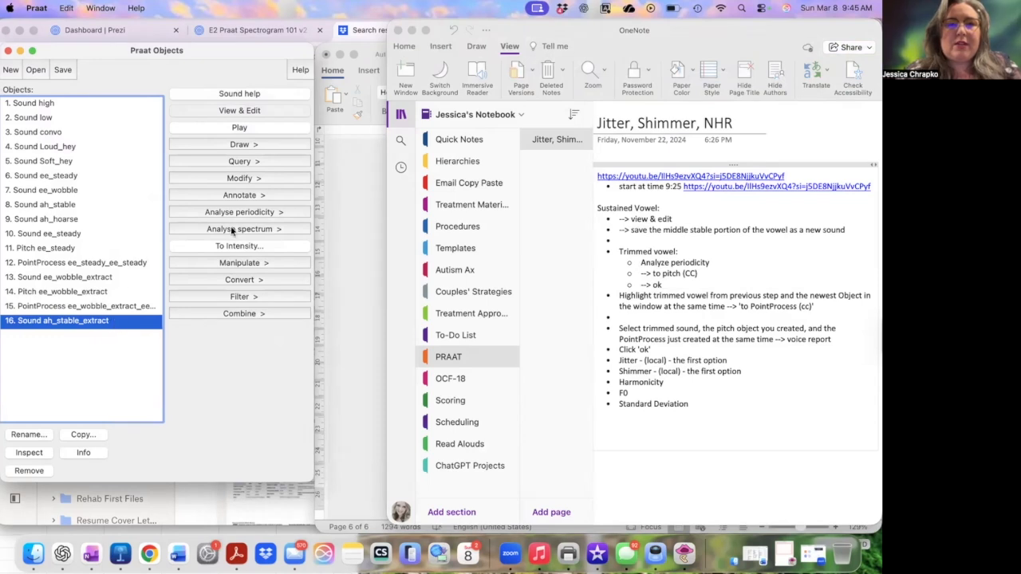
- Compute a Pitch (cc) object from the ah_stable extract with the default settings and derive a PointProcess (cc) from that sound and pitch
left_click(259, 213)
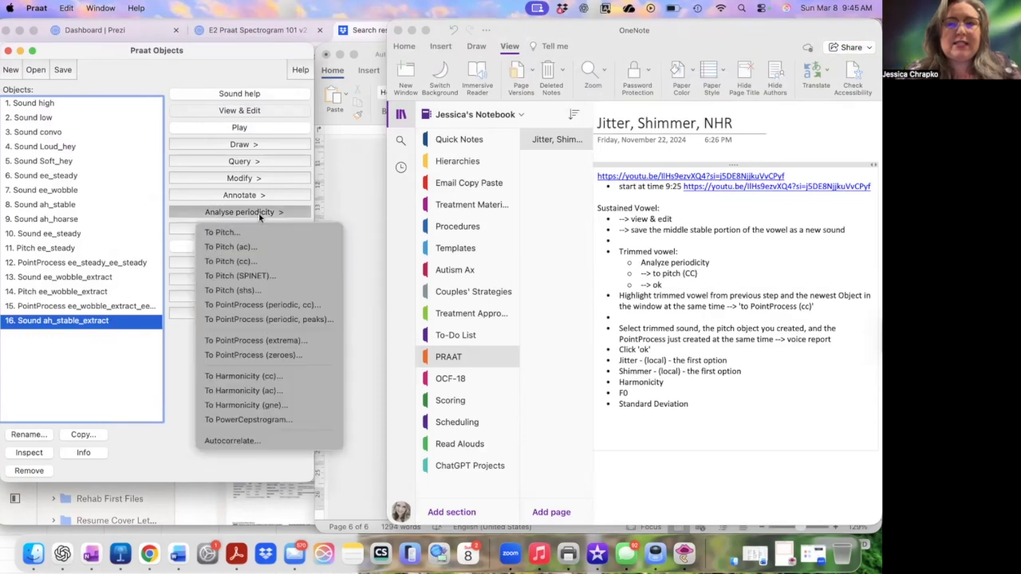
left_click(259, 260)
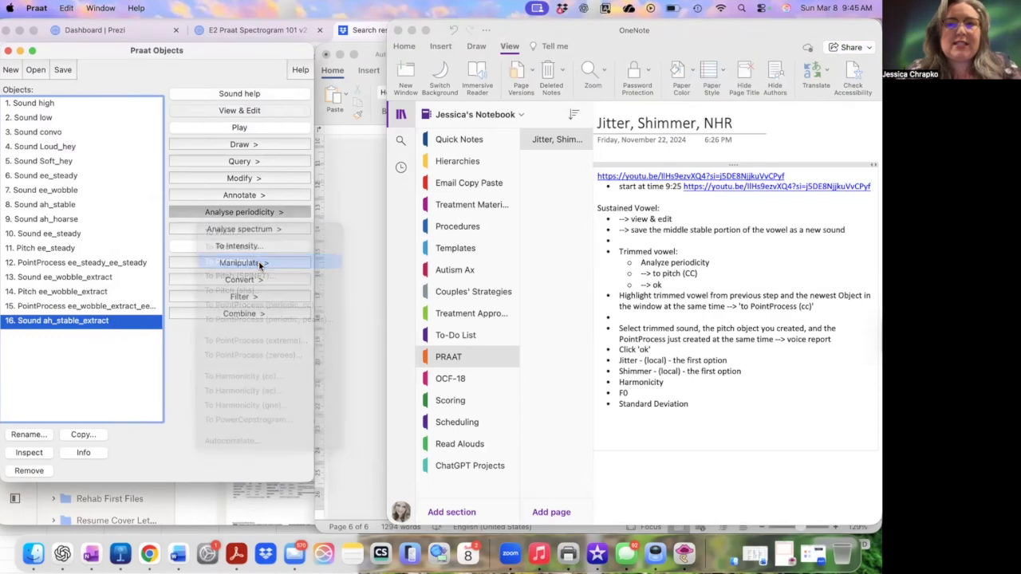
left_click(368, 516)
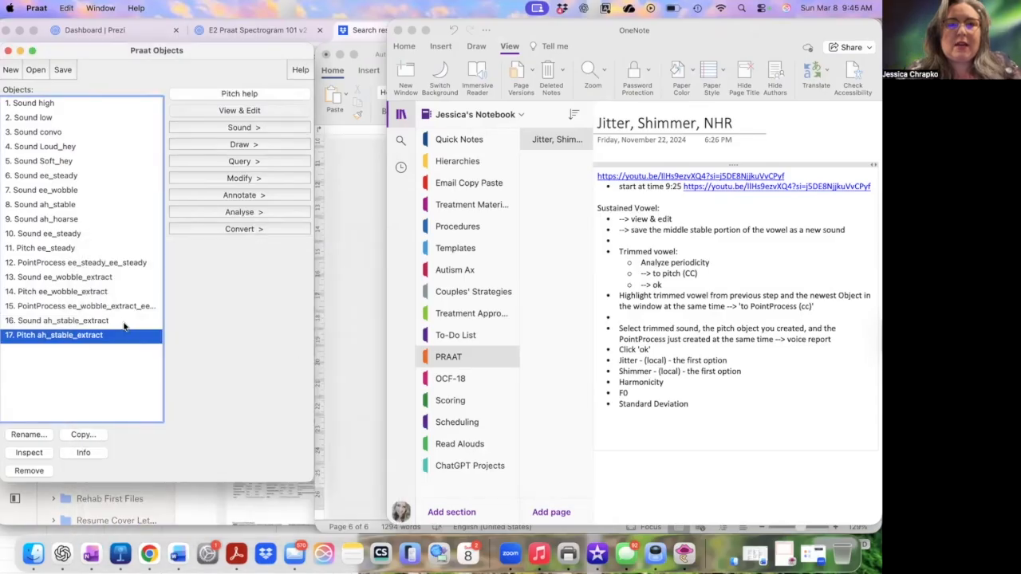
left_click(123, 323)
left_click(119, 333, "shift")
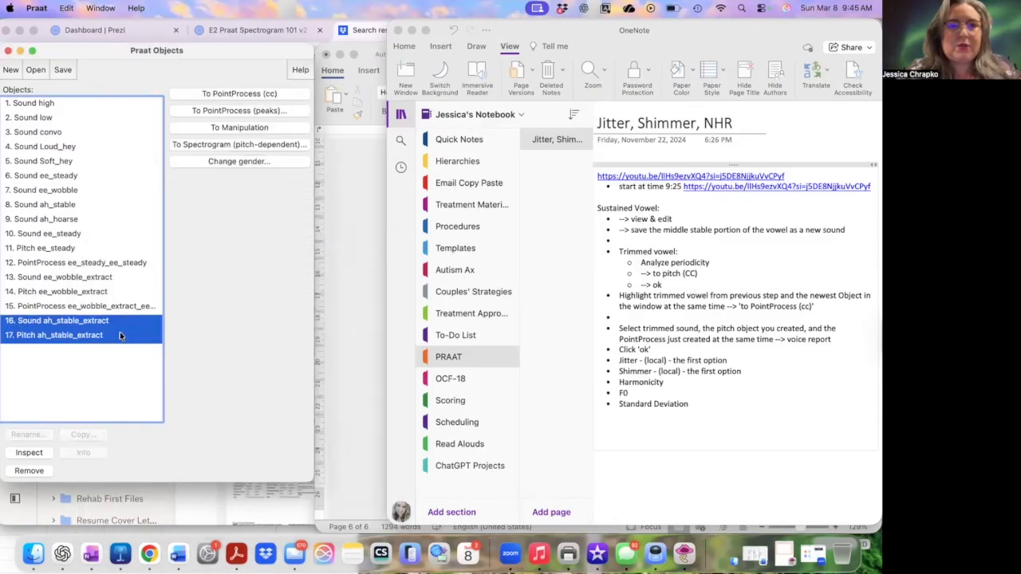
left_click(278, 93)
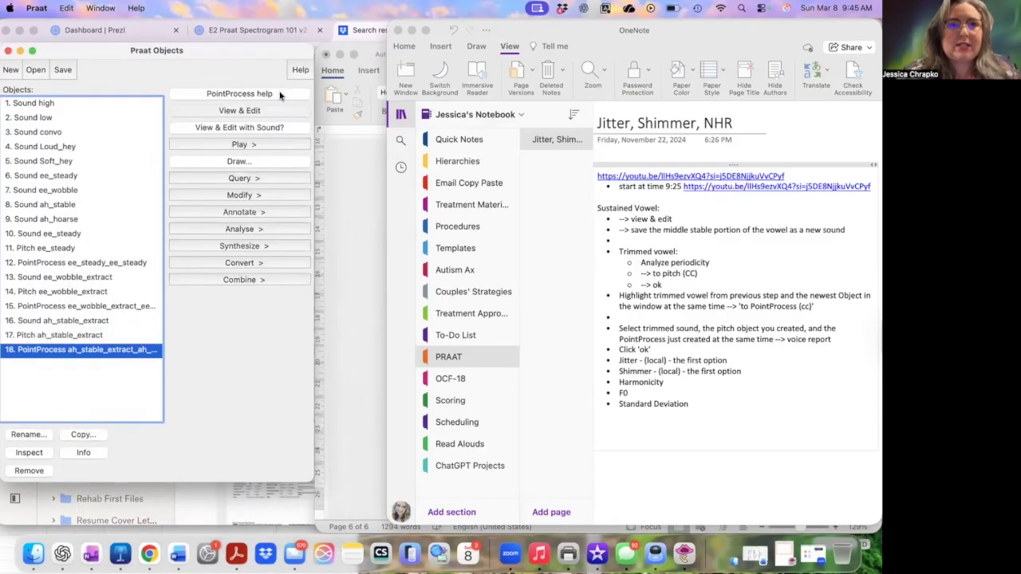
- Generate a voice report with the default settings from the ah_stable_extract sound, pitch and PointProcess objects together
left_click(134, 322)
left_click(129, 335, "shift")
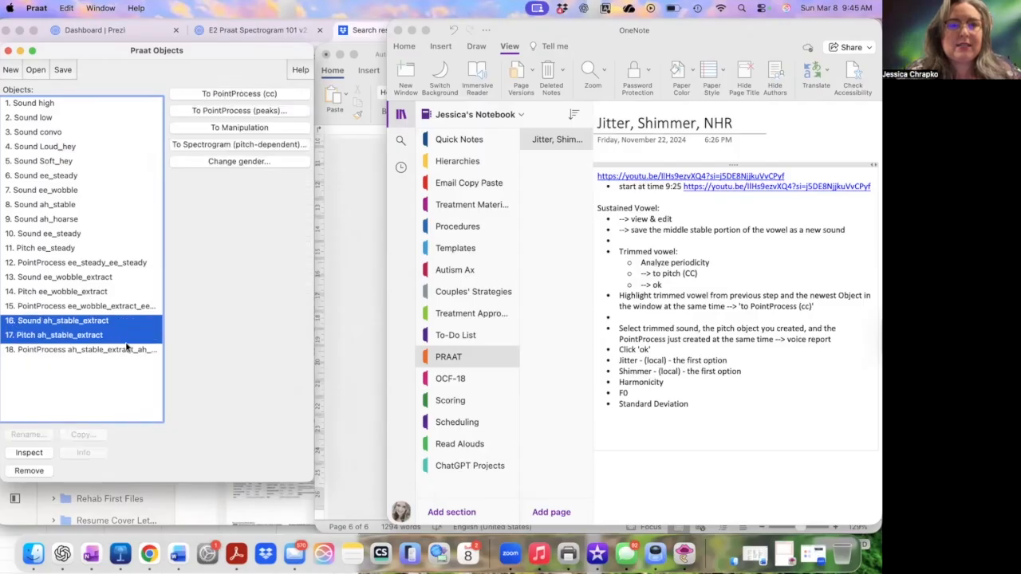
left_click(126, 353, "shift")
left_click(285, 94)
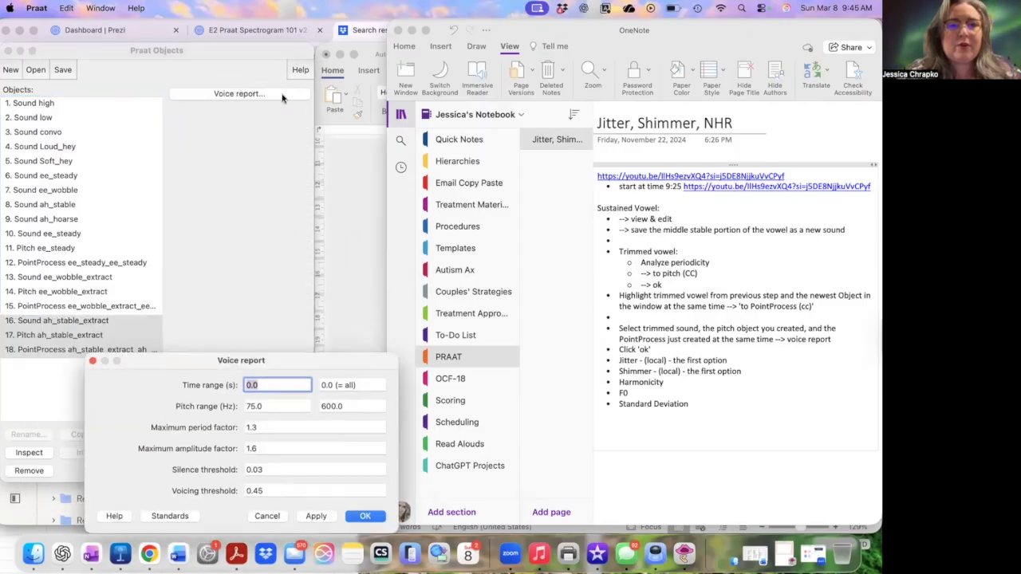
left_click(365, 516)
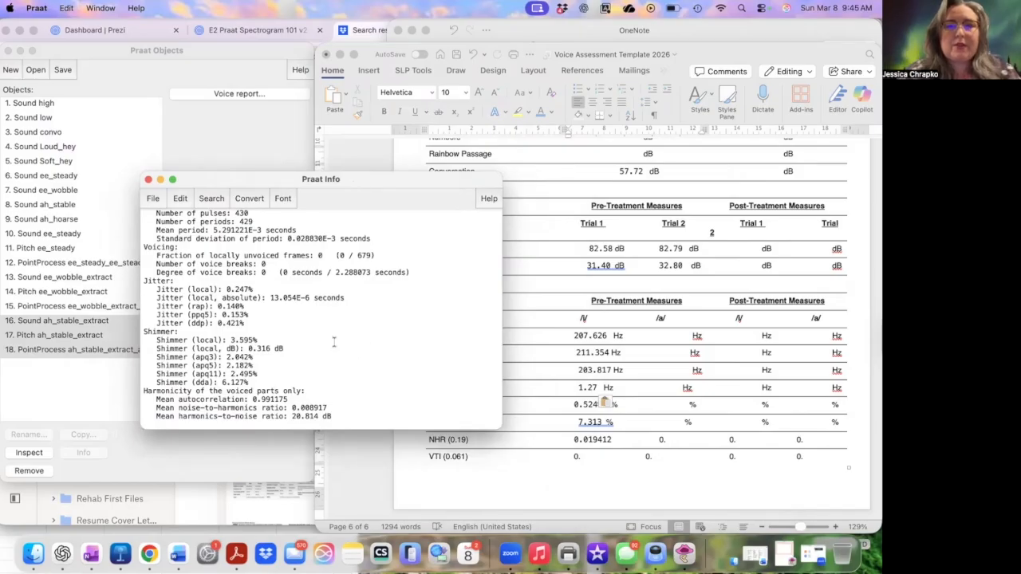
- Copy the local jitter 0.247 and local shimmer 3.595 from the voice report into the template's pre-treatment /a/ column
left_click_drag(250, 289, 227, 288)
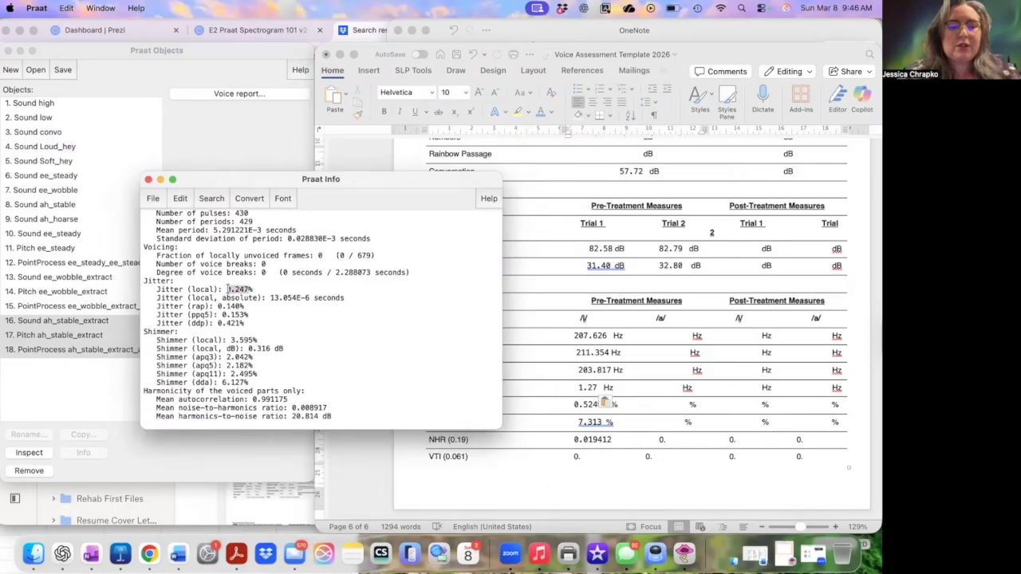
key("super+c")
left_click(657, 404)
key("super+v")
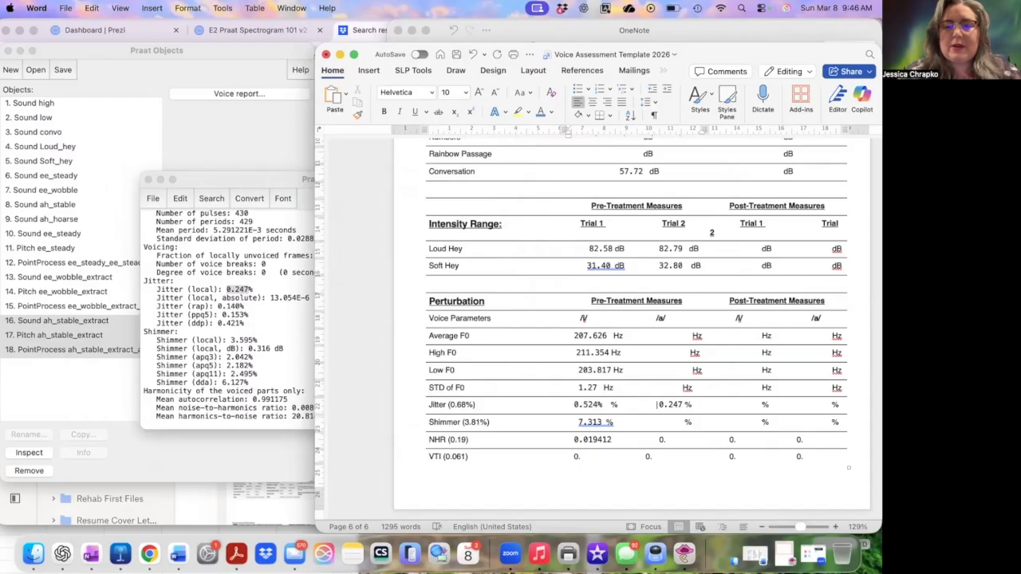
left_click(249, 321)
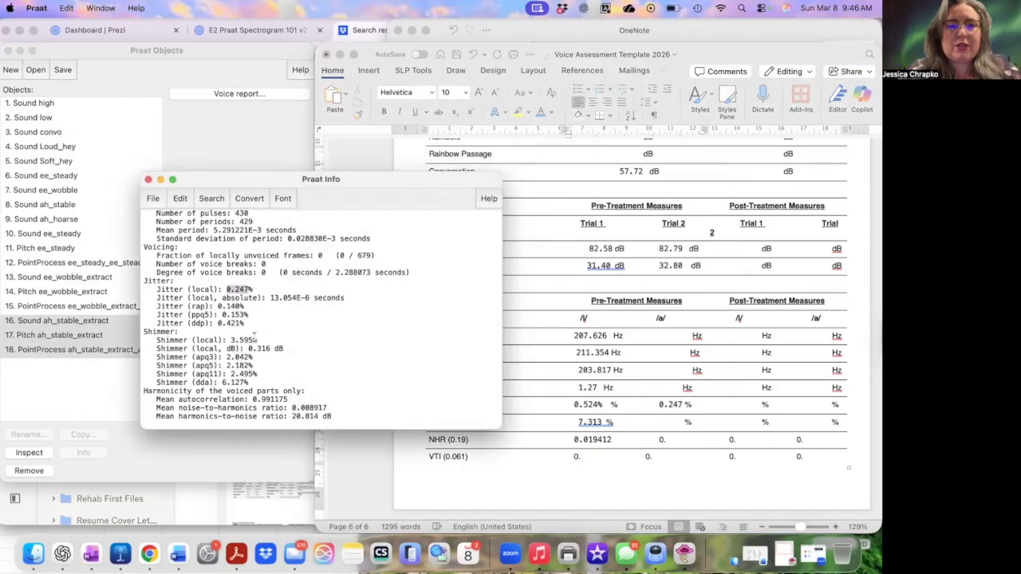
left_click_drag(257, 340, 230, 340)
key("super+c")
left_click(660, 422)
key("super+v")
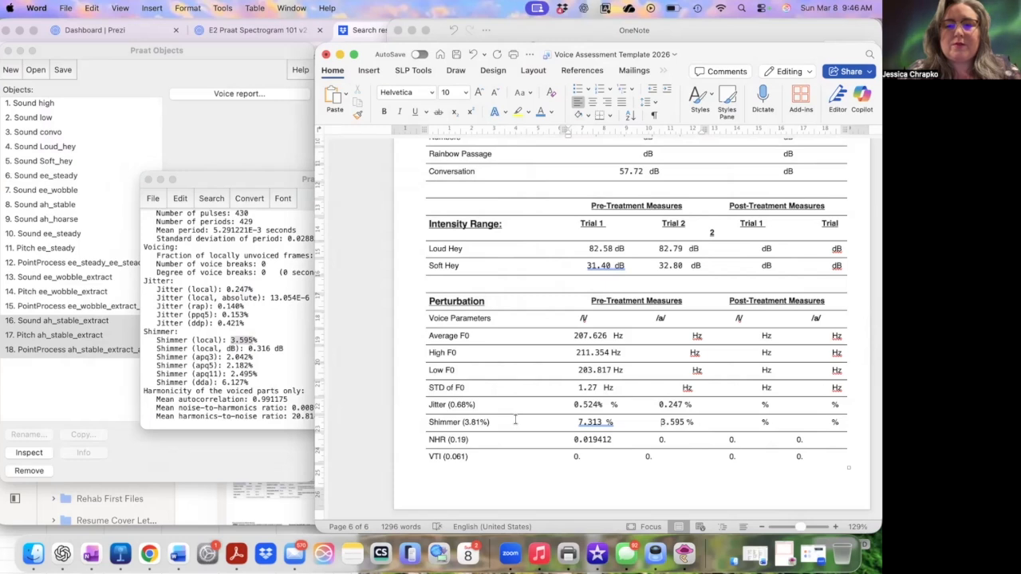
- Copy the mean noise-to-harmonics ratio 0.008917 into the NHR row of the pre-treatment /a/ column
left_click(303, 407)
left_click_drag(328, 407, 291, 408)
key("super+c")
left_click(654, 440)
key("super+v")
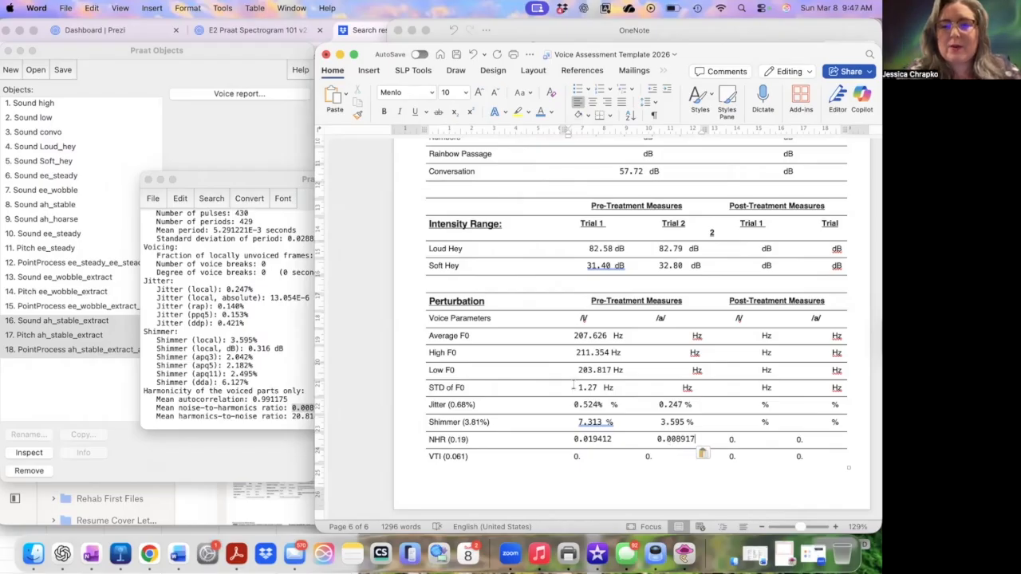
- Fill the pre-treatment /a/ pitch rows with average F0 188.995, high 191.371, low 186.812 and STD 0.972 Hz, and close the report
left_click(239, 224)
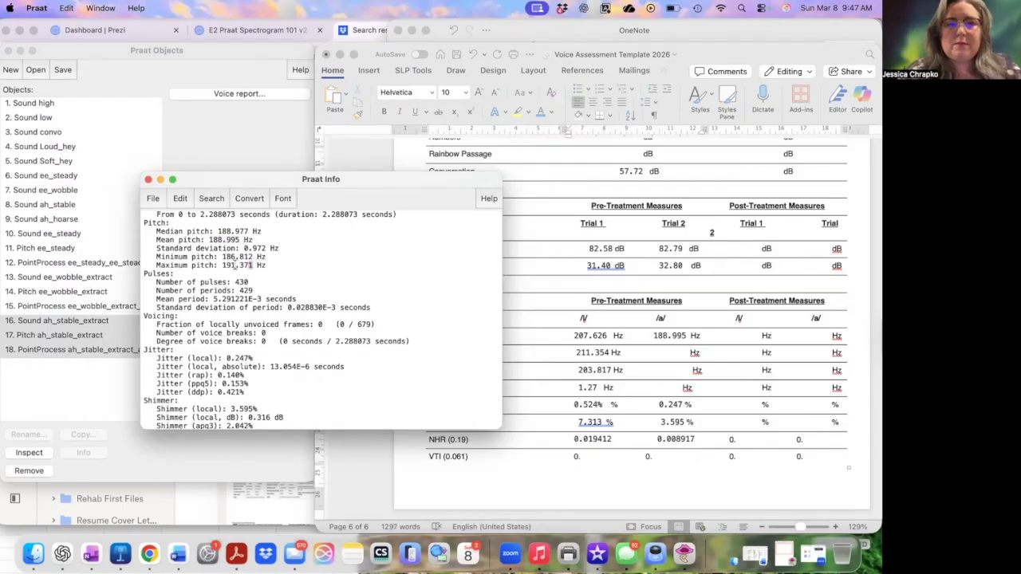
double_click(237, 265)
double_click(237, 257)
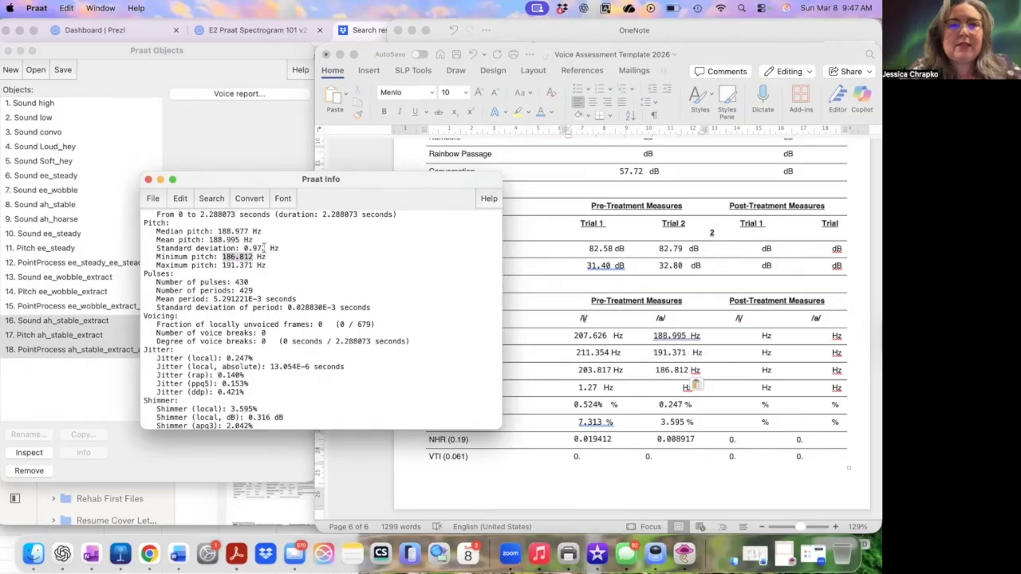
double_click(255, 248)
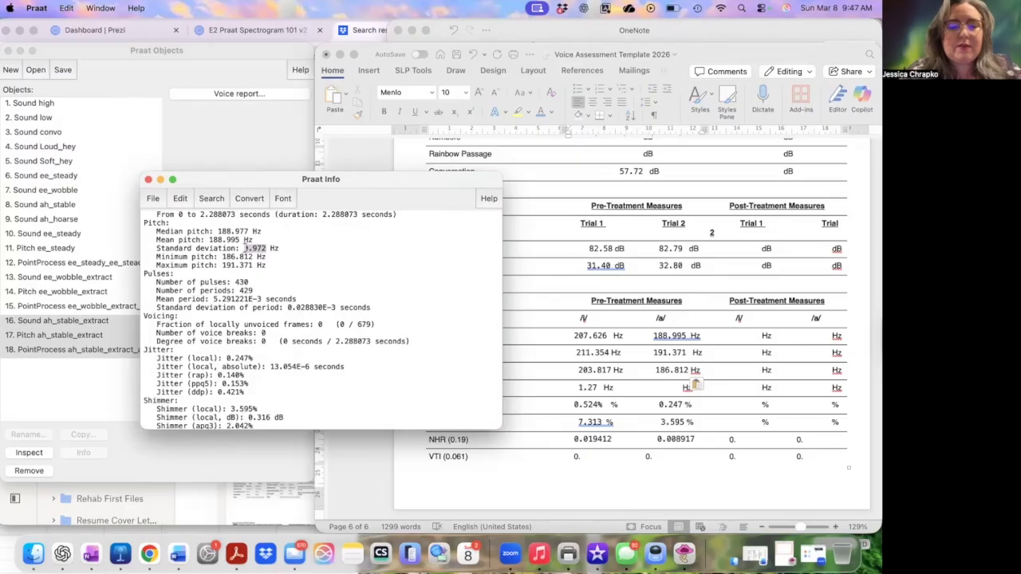
left_click(674, 388)
key("super+v")
left_click(221, 182)
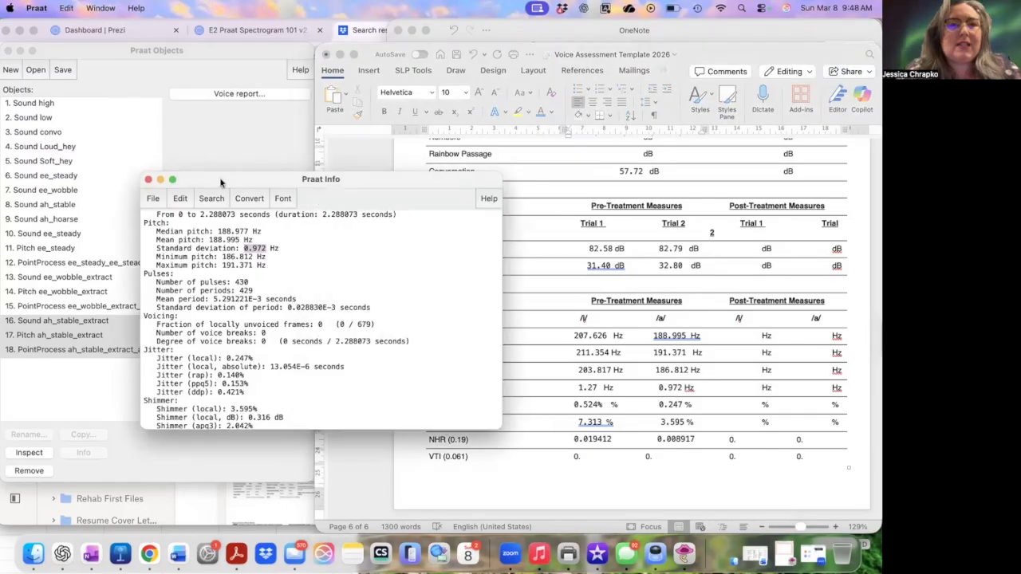
left_click(148, 180)
- Open the ah_hoarse sound for editing and select a steady portion about 2.46 s long, from about 2.61 to 5.07 s
left_click(77, 220)
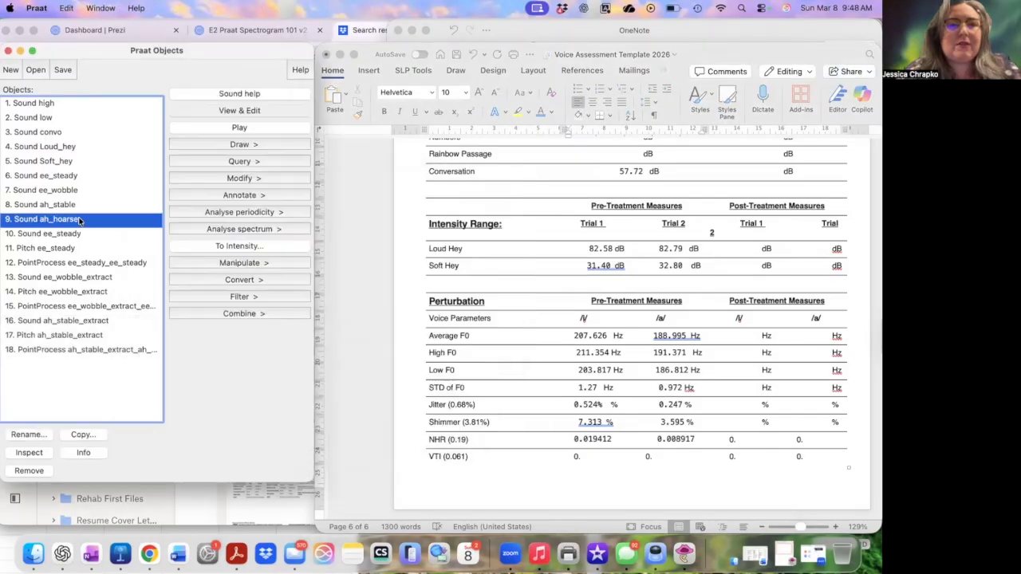
left_click(240, 111)
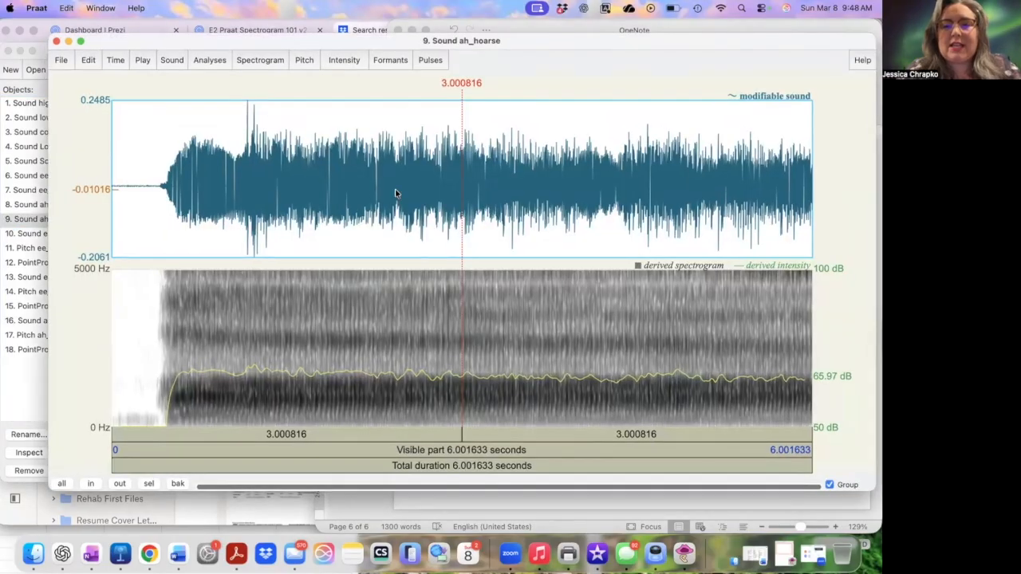
left_click_drag(416, 181, 703, 199)
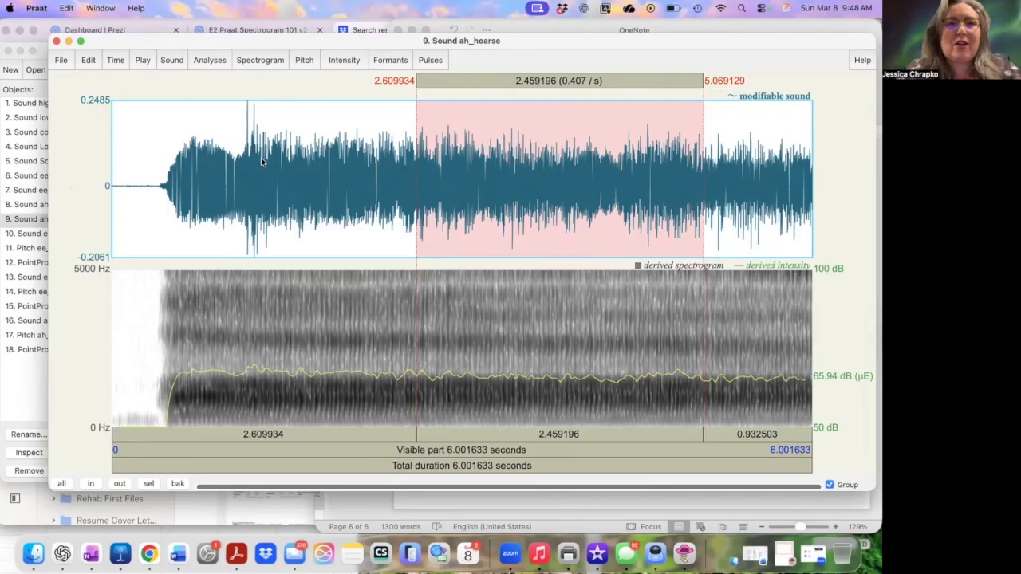
- Save the selected part of ah_hoarse as a WAV file named "ah_hoarse extract" in Downloads and close the sound editor
left_click(61, 60)
left_click(102, 131)
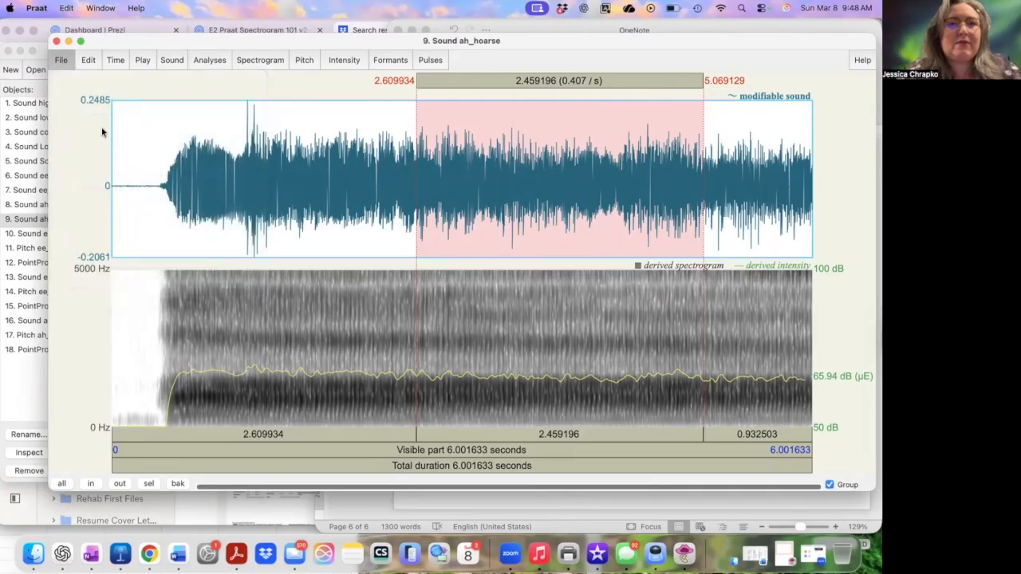
type("tract")
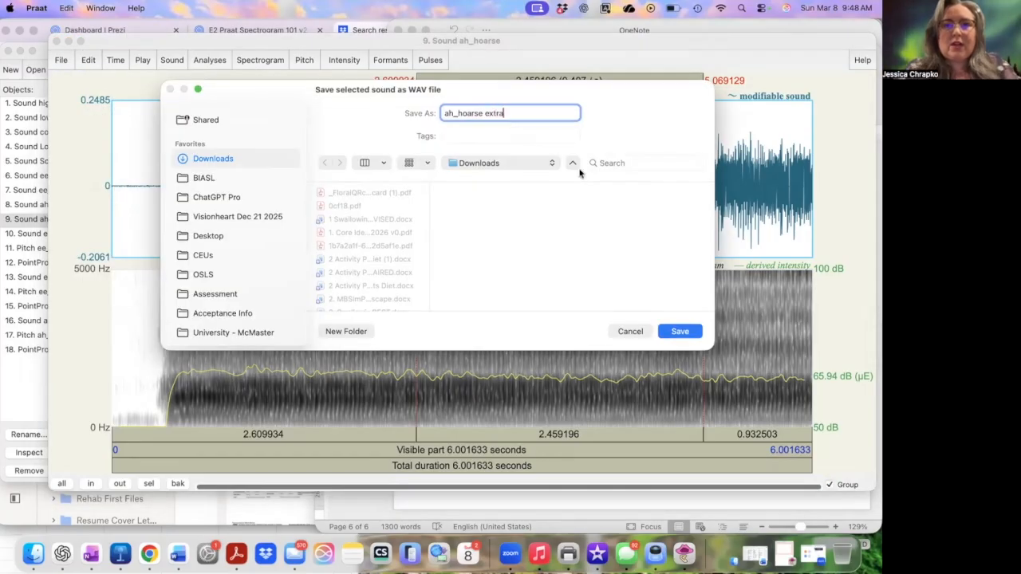
left_click(678, 331)
key("super+w")
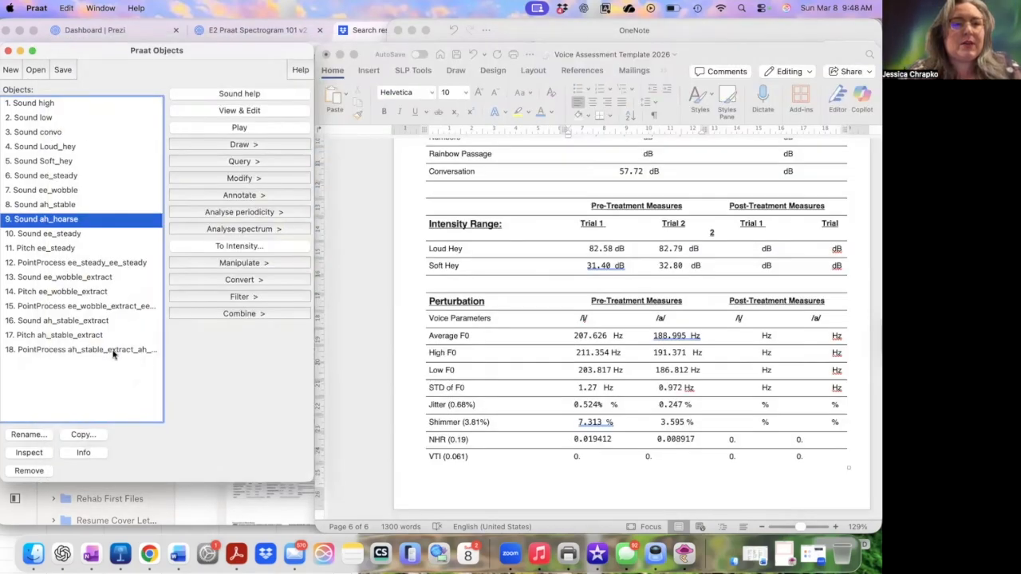
- Load the ah_hoarse extract WAV file from Downloads into the Praat objects list
left_click(36, 70)
left_click(51, 88)
left_click(413, 144)
left_click(683, 334)
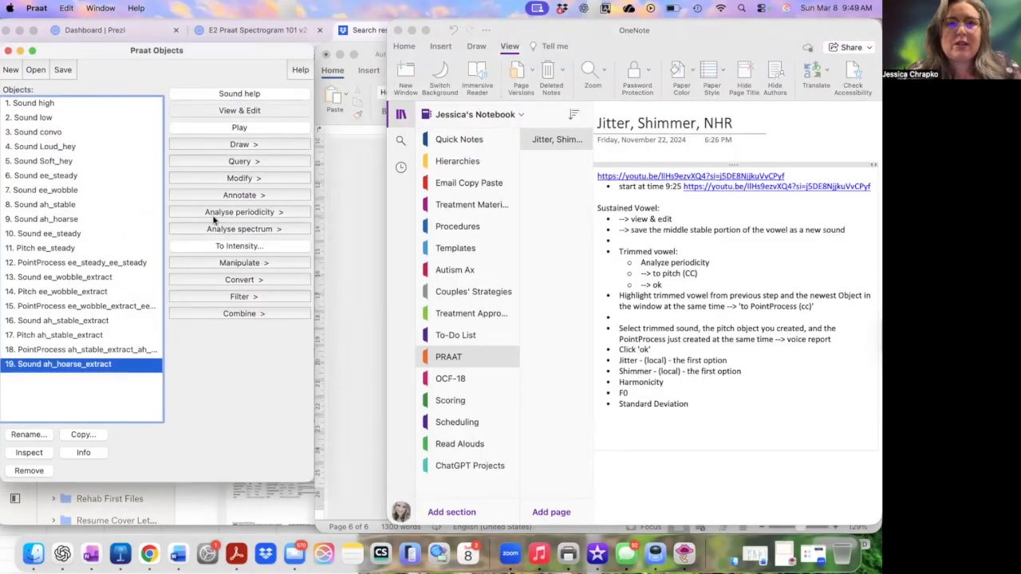
- Compute a Pitch (cc) object from the ah_hoarse extract with the default settings and derive a PointProcess (cc) from that sound and pitch
left_click(249, 214)
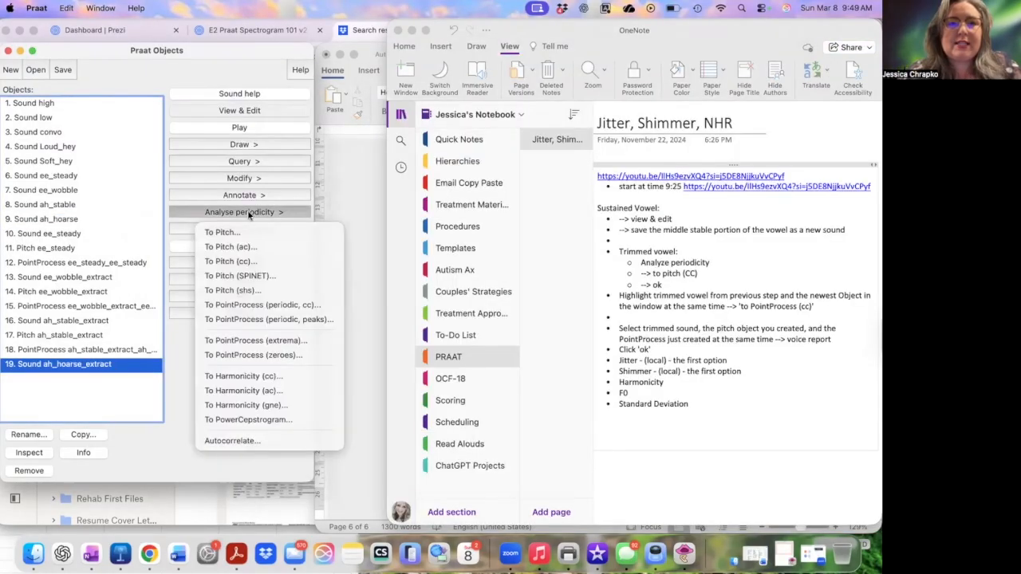
left_click(242, 263)
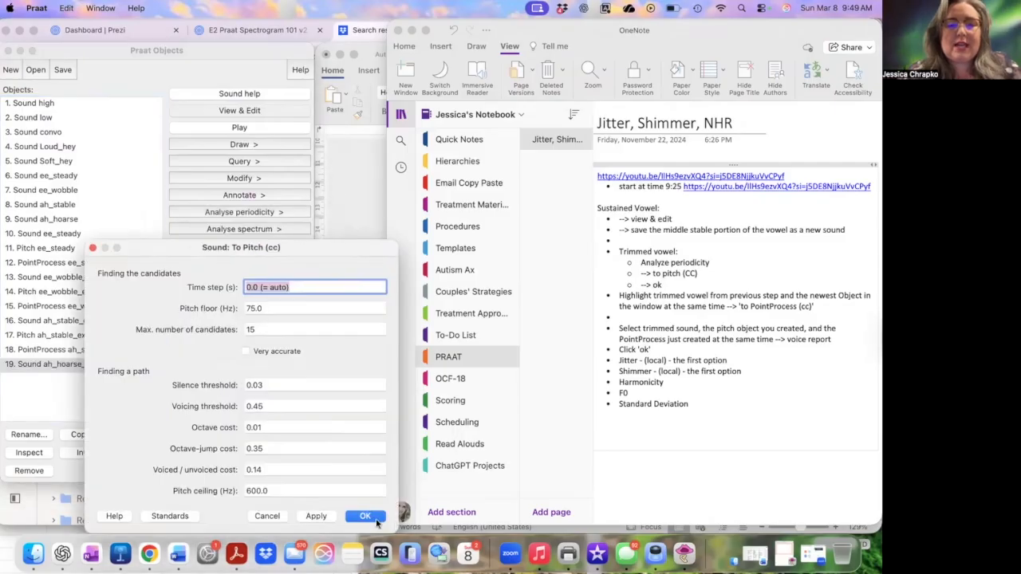
key("Return")
left_click(120, 379, "shift")
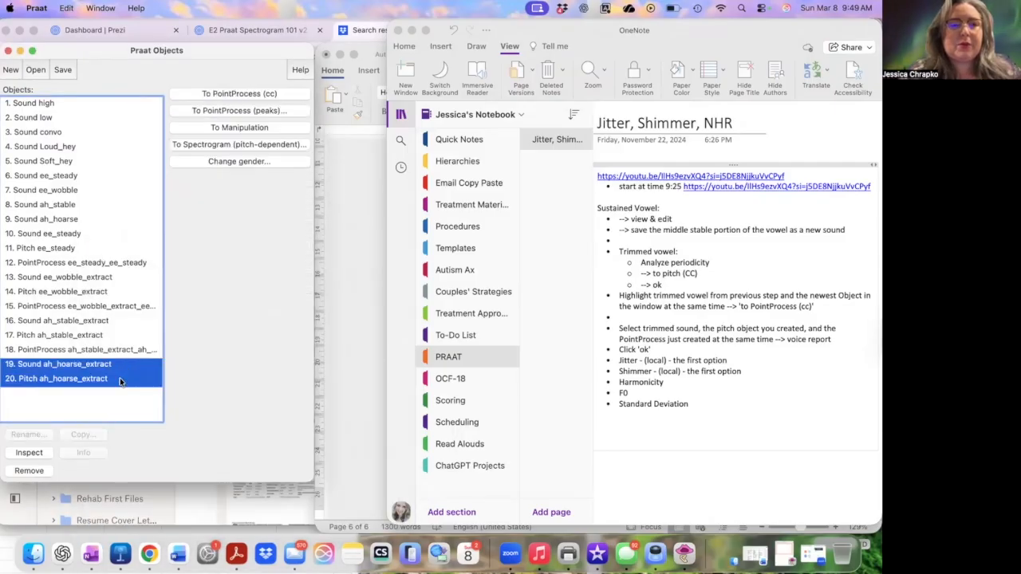
left_click(239, 95)
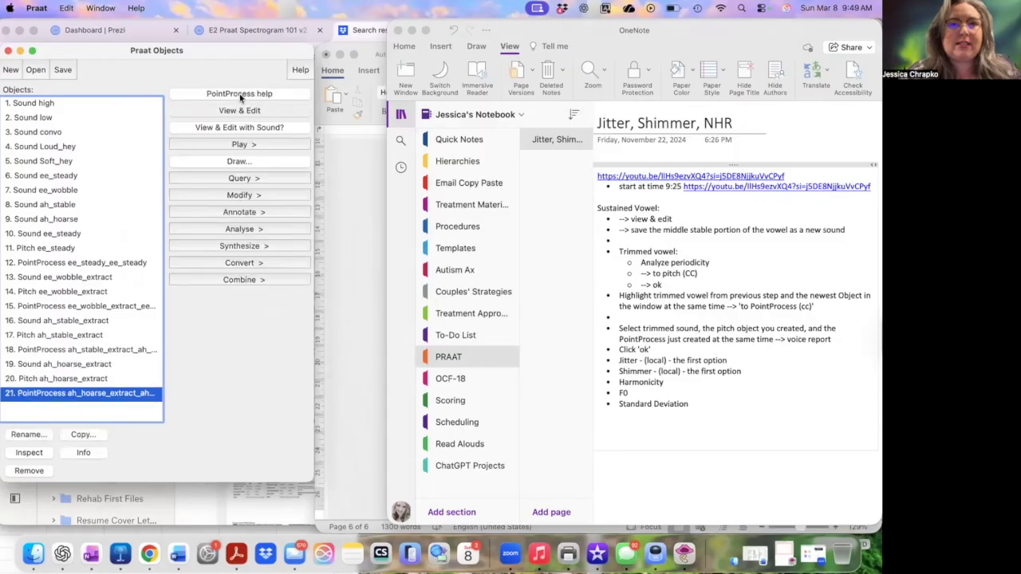
- Generate a default voice report from the ah_hoarse_extract sound, pitch and PointProcess objects, and move the report clear of the template's table
left_click(121, 364)
left_click(120, 379, "shift")
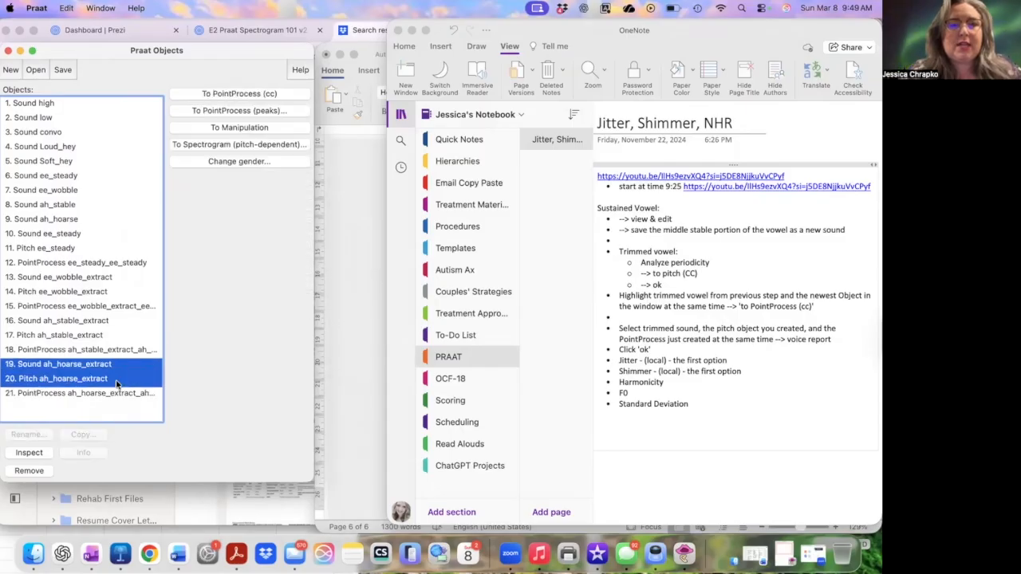
left_click(120, 394, "shift")
left_click(239, 94)
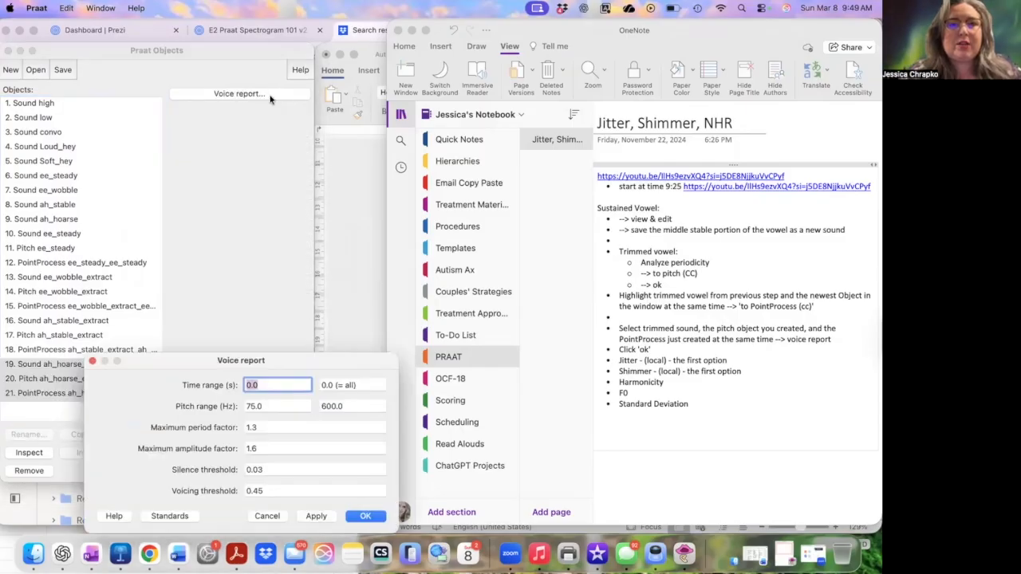
left_click(367, 516)
left_click_drag(572, 245, 353, 255)
- Compare the ah_hoarse report's jitter, shimmer, harmonicity and pitch figures with the template's pre-treatment /a/ column
left_click(667, 317)
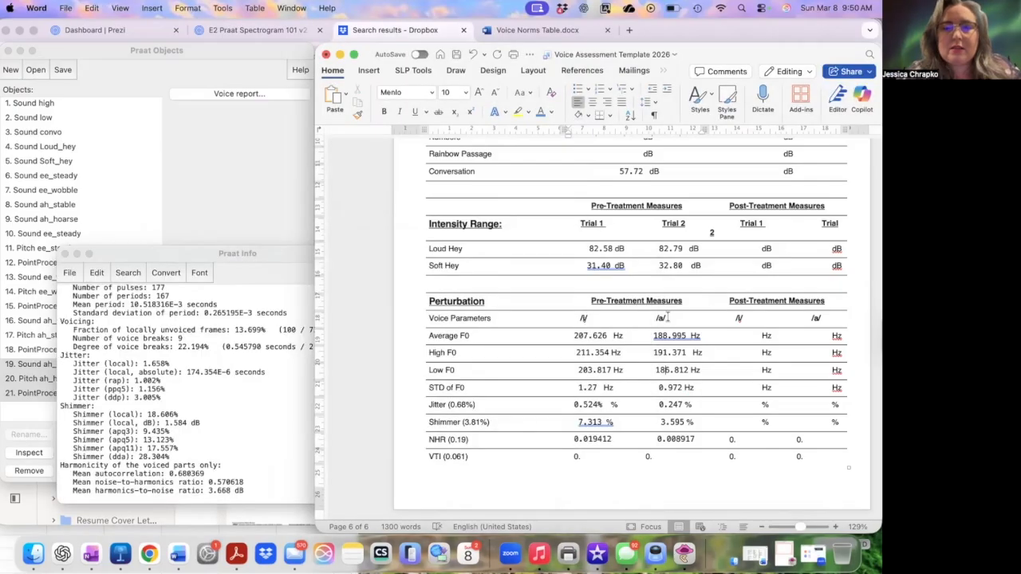
double_click(661, 318)
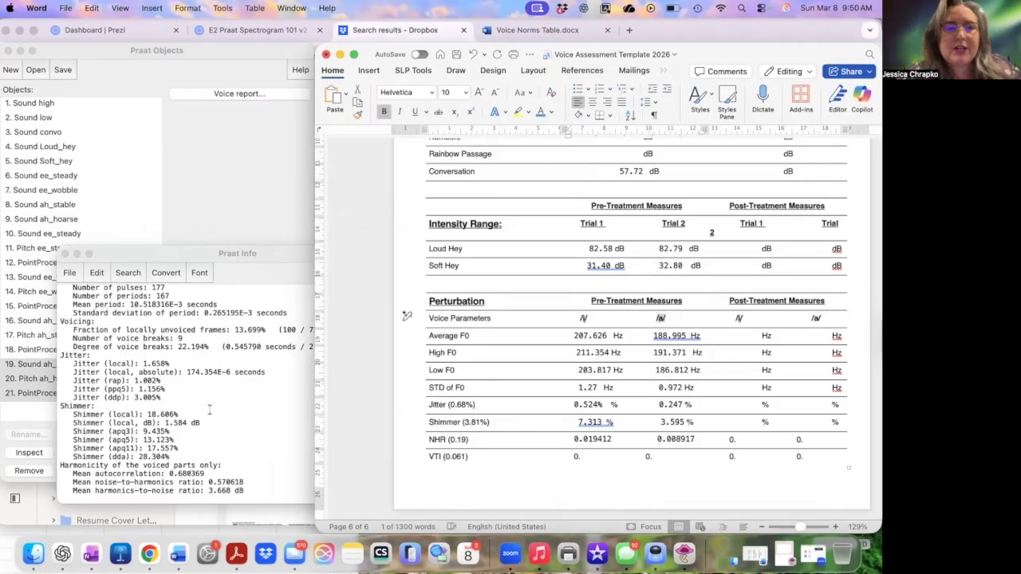
left_click(159, 369)
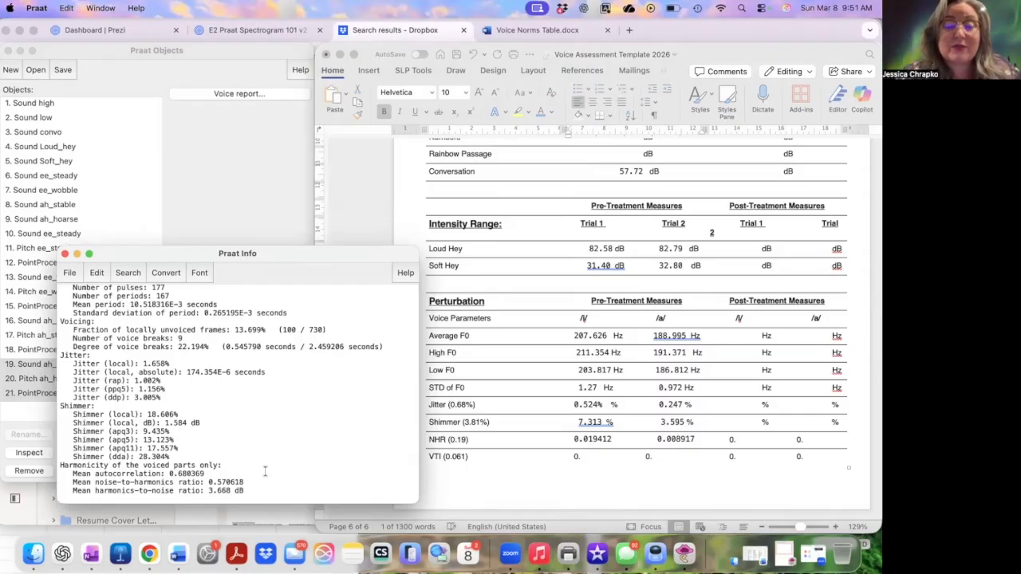
scroll(169, 313, "up", 3)
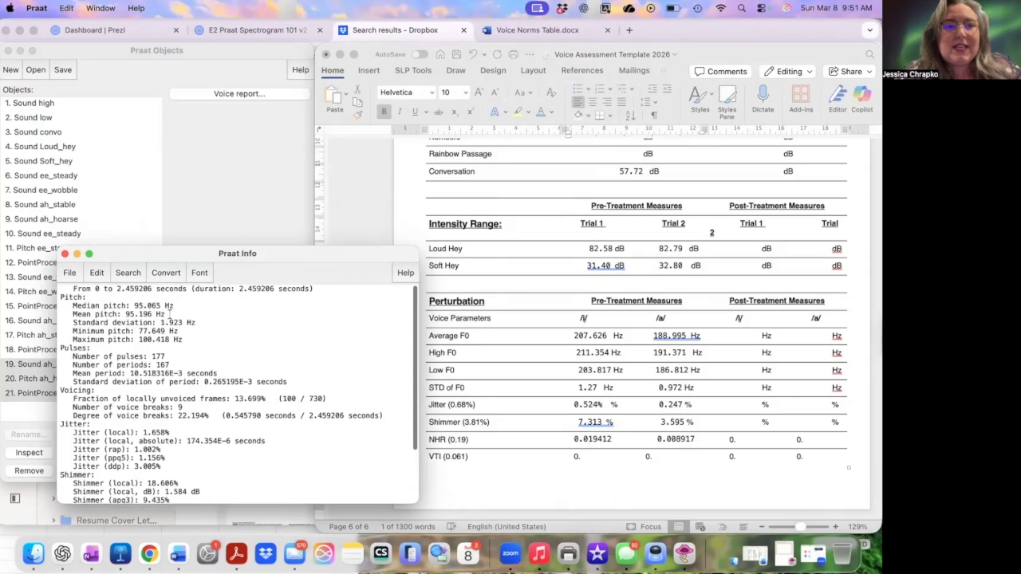